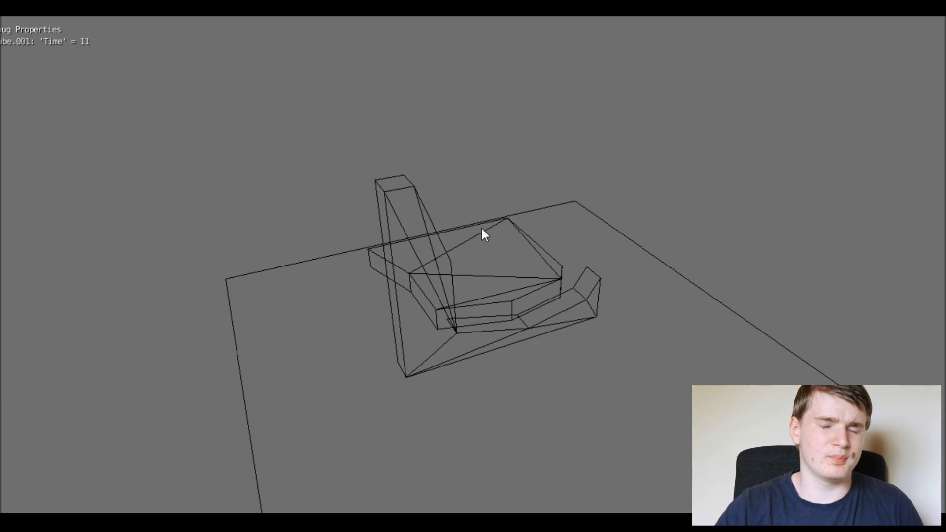
- Play the finished wall game several times with P, stopping each run with Esc, to watch the chunk drop
{"action": "key", "text": "Escape"}
{"action": "key", "text": "p"}
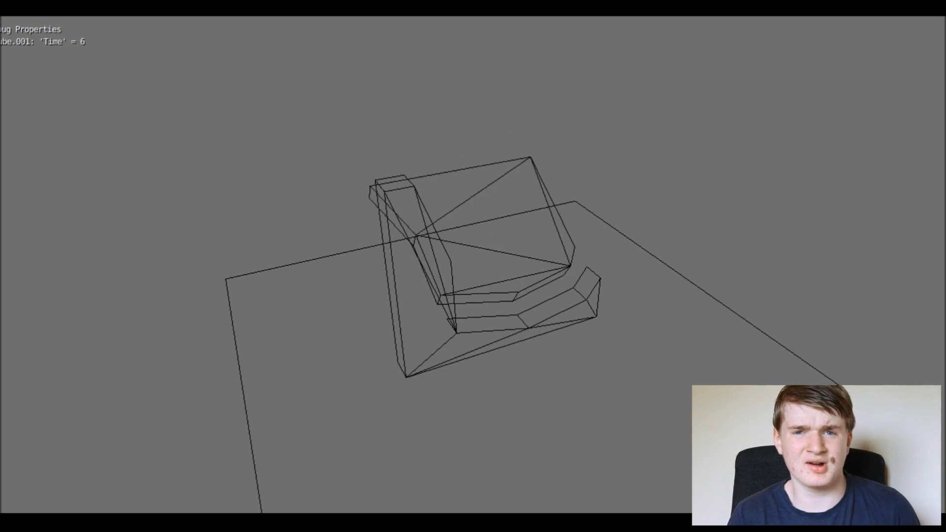
{"action": "key", "text": "Escape"}
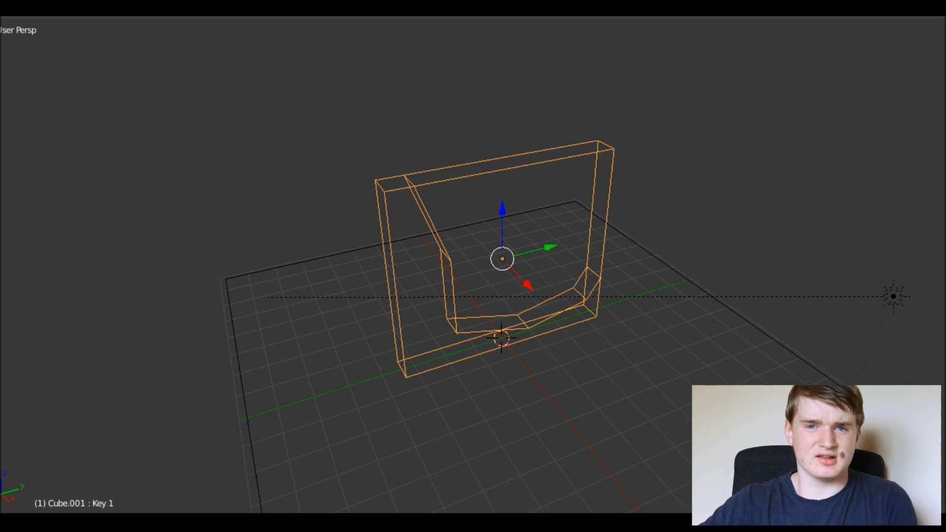
{"action": "key", "text": "p"}
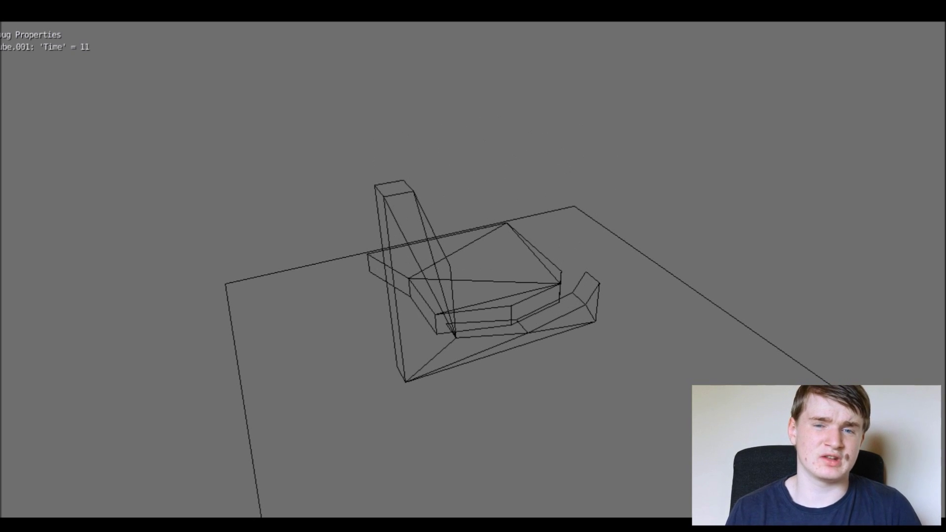
{"action": "key", "text": "Escape"}
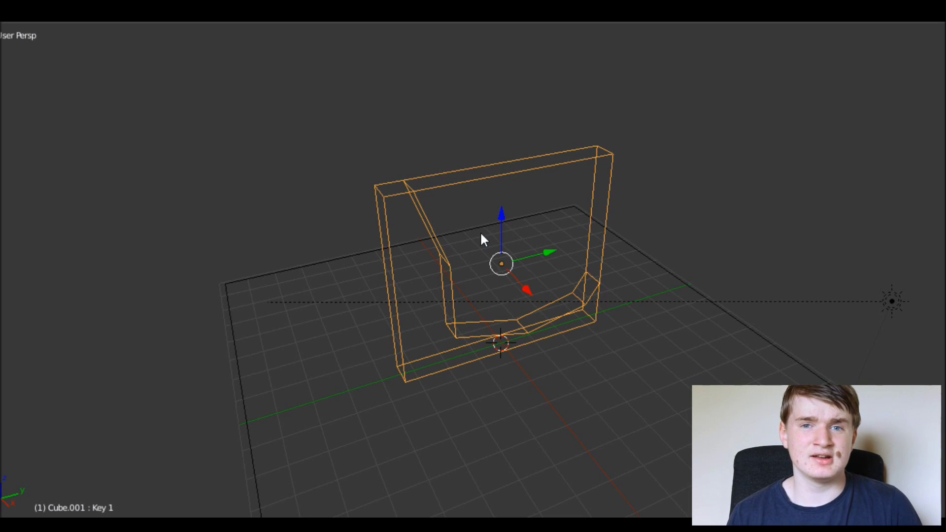
{"action": "key", "text": "p"}
{"action": "key", "text": "Escape"}
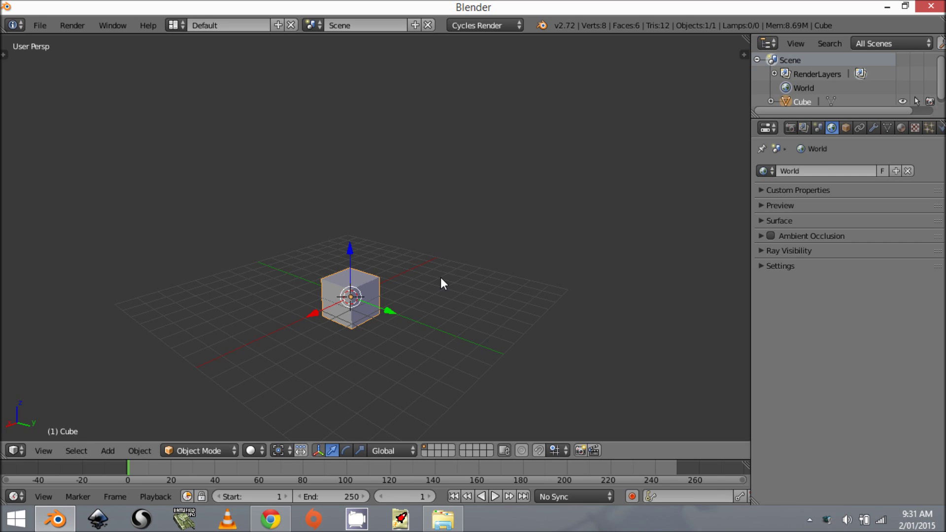
{"action": "middle_click_drag", "start_coordinate": [441, 277], "coordinate": [474, 218]}
- In front orthographic view, scale the cube along X to widen it
{"action": "scroll", "coordinate": [432, 302], "scroll_direction": "up", "scroll_amount": 3}
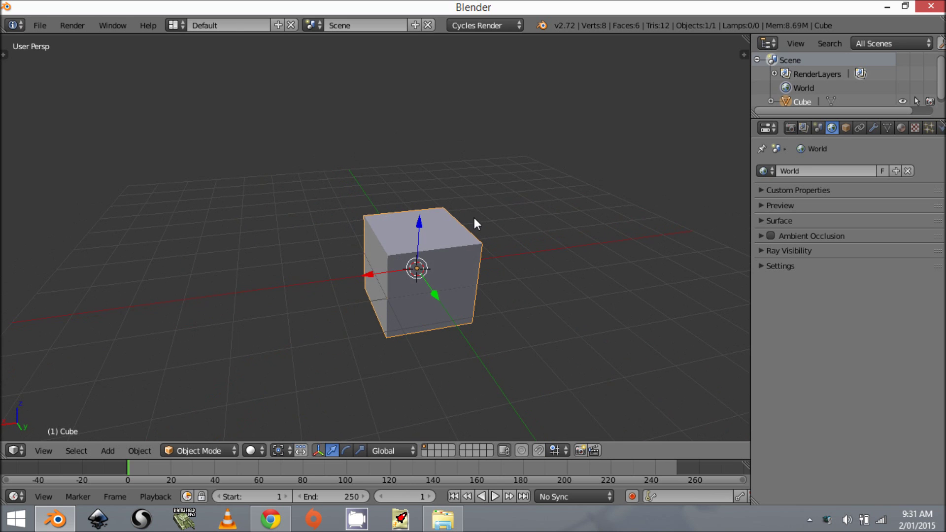
{"action": "key", "text": "KP_1"}
{"action": "key", "text": "KP_5"}
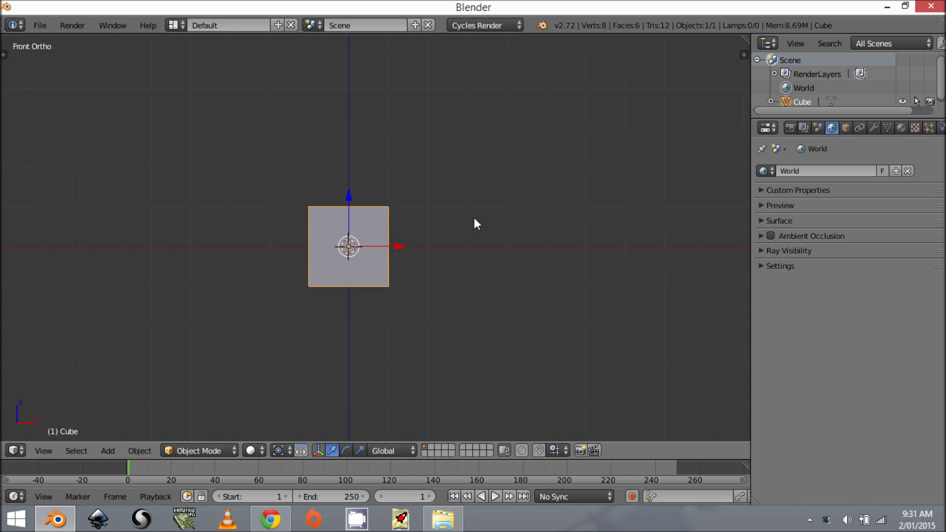
{"action": "key", "text": "s"}
{"action": "key", "text": "x"}
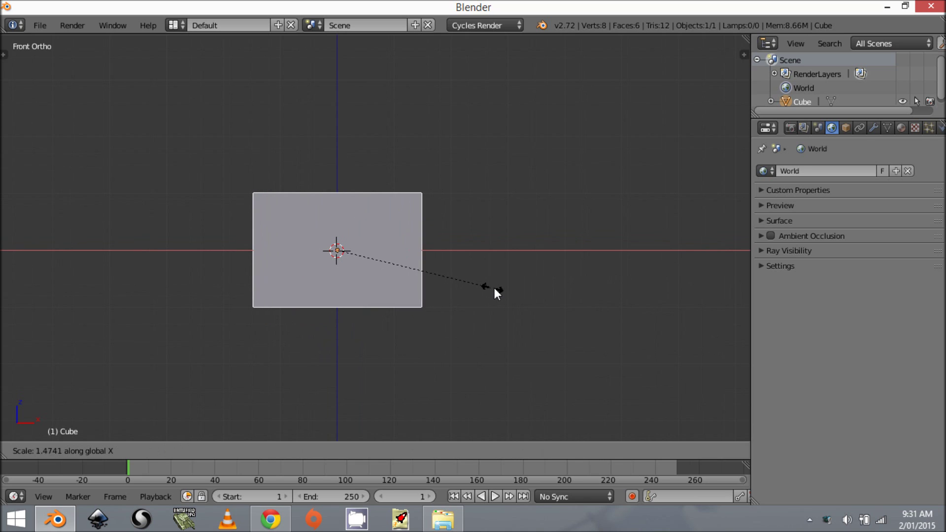
{"action": "left_click", "coordinate": [550, 291]}
- From the side view, scale the cube along Y to make it thin, then apply its scale
{"action": "key", "text": "KP_3"}
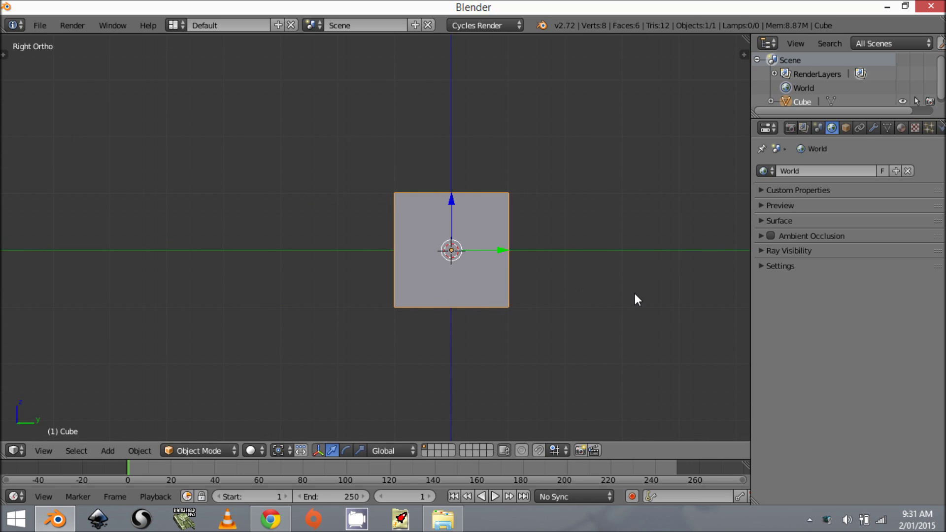
{"action": "key", "text": "s"}
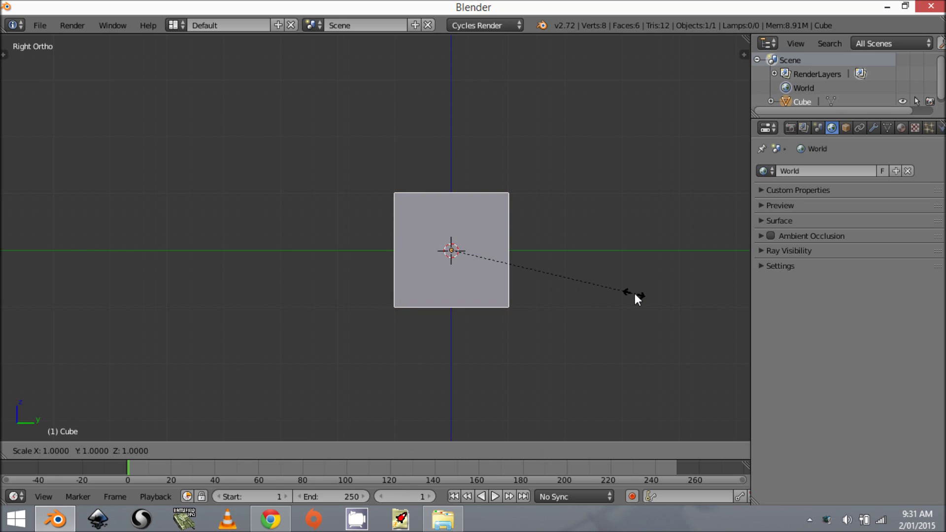
{"action": "key", "text": "y"}
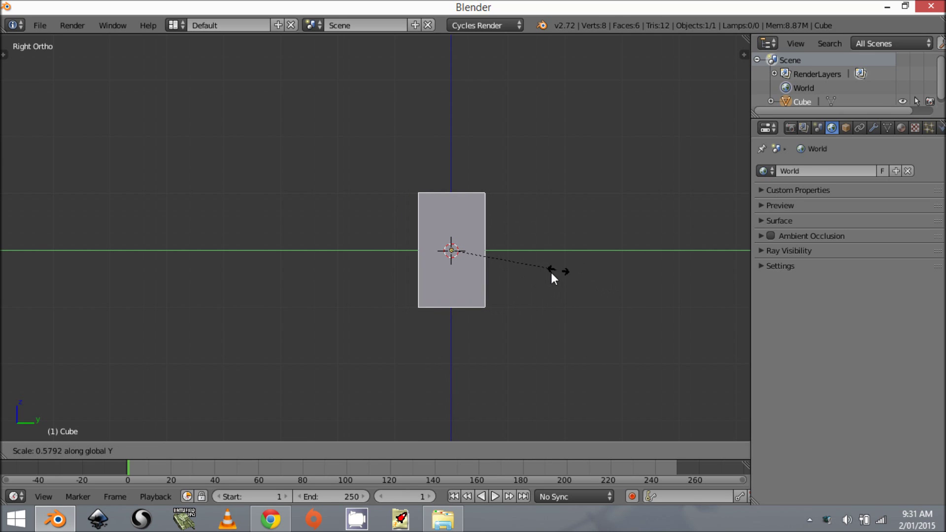
{"action": "left_click", "coordinate": [475, 256]}
{"action": "middle_click_drag", "start_coordinate": [393, 279], "coordinate": [545, 288]}
{"action": "key", "text": "ctrl+a"}
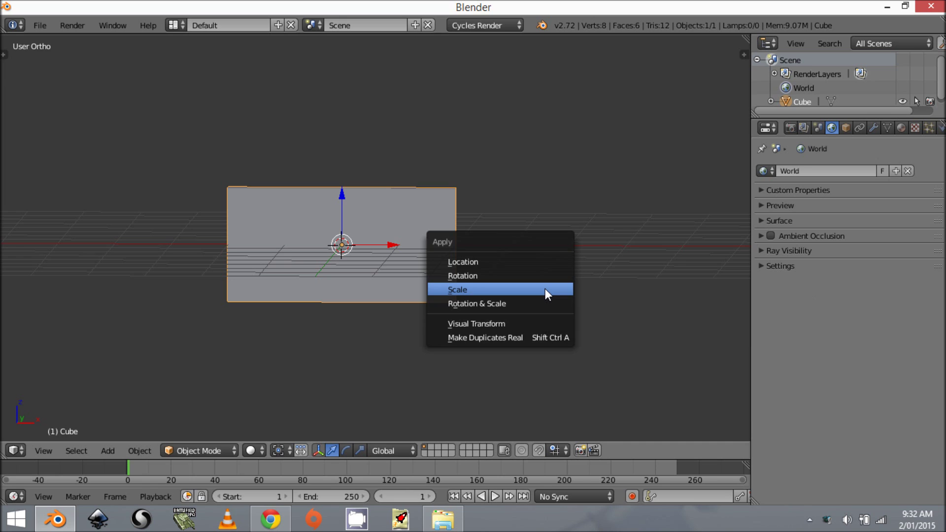
{"action": "left_click", "coordinate": [545, 288]}
- Raise the wall along Z so it sits on the grid, then deselect it
{"action": "key", "text": "KP_5"}
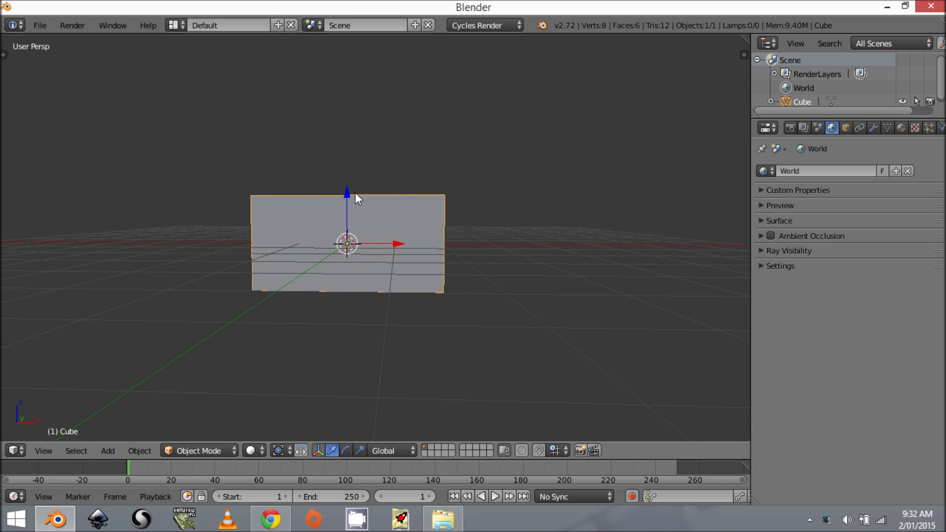
{"action": "left_click_drag", "start_coordinate": [347, 190], "coordinate": [348, 123]}
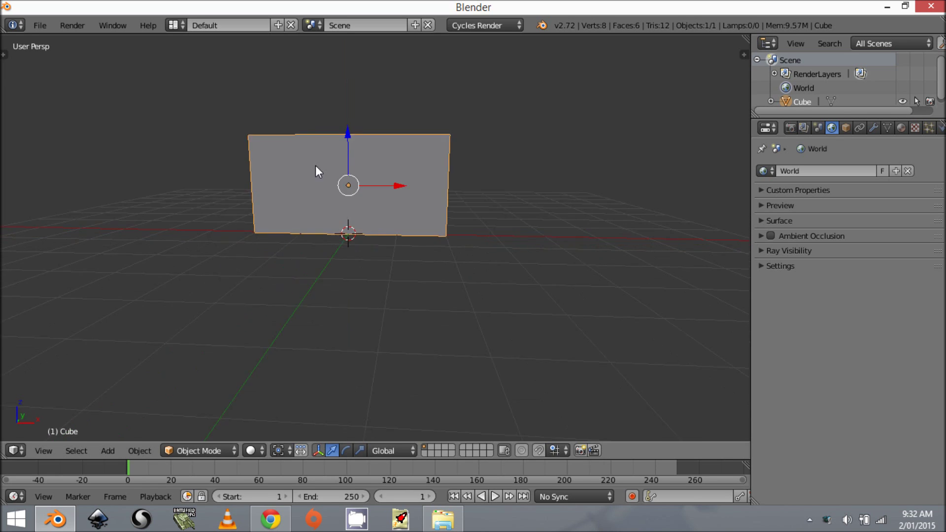
{"action": "middle_click_drag", "start_coordinate": [278, 185], "coordinate": [410, 211]}
{"action": "key", "text": "a"}
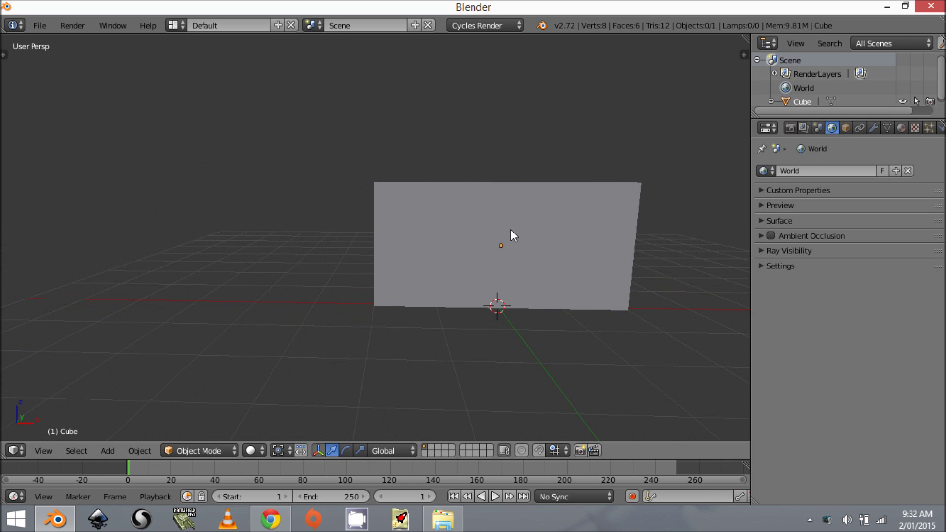
- Frame the wall in front orthographic view with wireframe shading
{"action": "middle_click_drag", "start_coordinate": [562, 253], "coordinate": [512, 241], "text": "shift"}
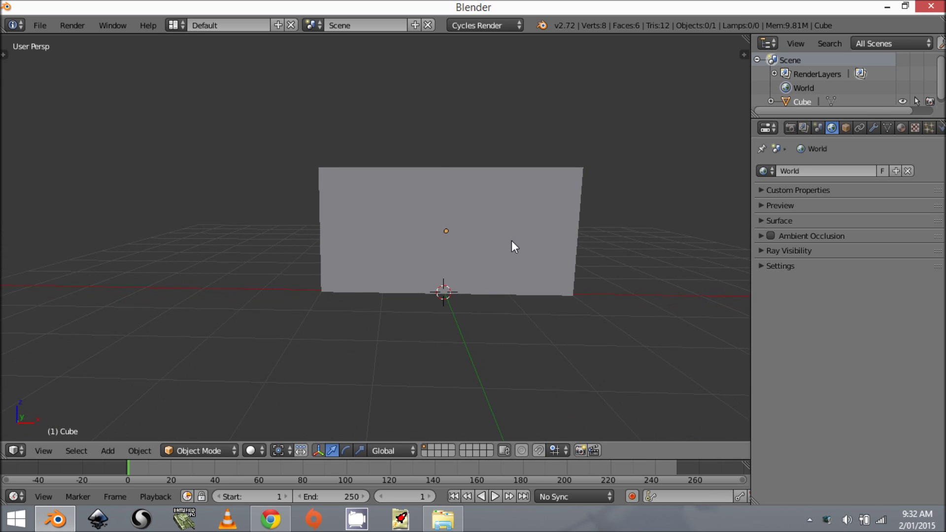
{"action": "key", "text": "KP_1"}
{"action": "key", "text": "KP_5"}
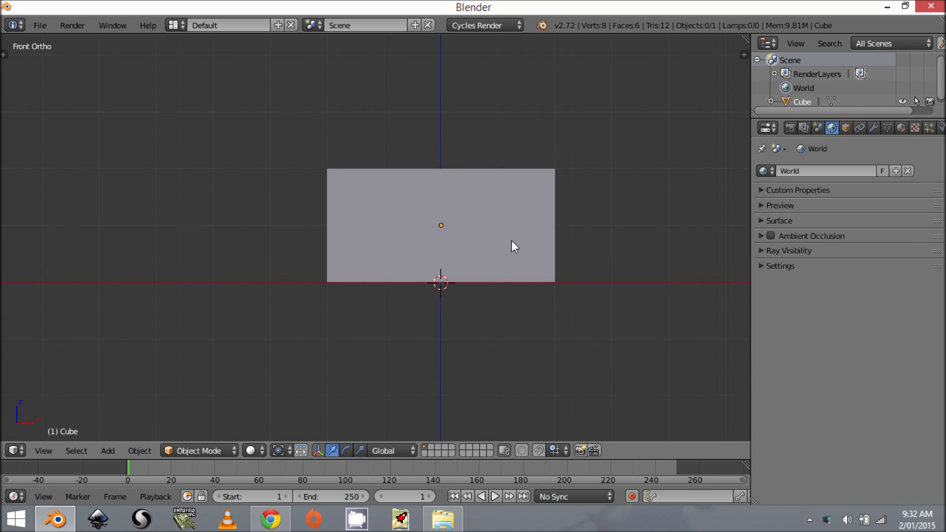
{"action": "key", "text": "z"}
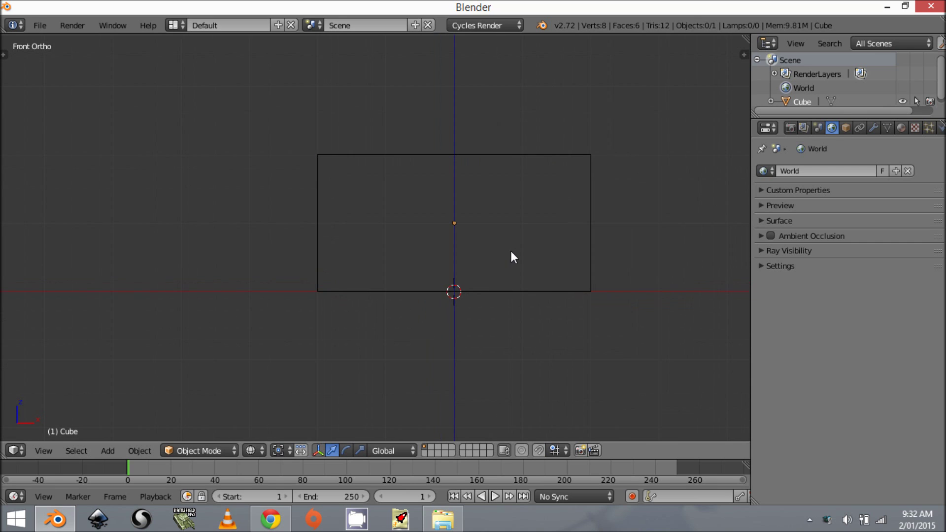
{"action": "middle_click_drag", "start_coordinate": [509, 245], "coordinate": [444, 273], "text": "shift"}
{"action": "scroll", "coordinate": [443, 272], "scroll_direction": "up", "scroll_amount": 4}
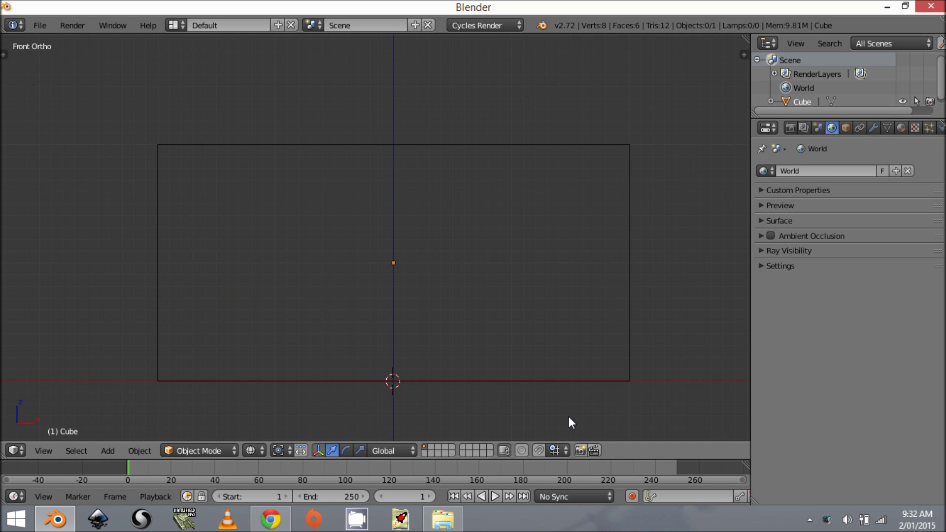
- Add a Plane and delete all its vertices in Edit Mode, leaving an empty mesh
{"action": "key", "text": "shift+a"}
{"action": "mouse_move", "coordinate": [557, 63]}
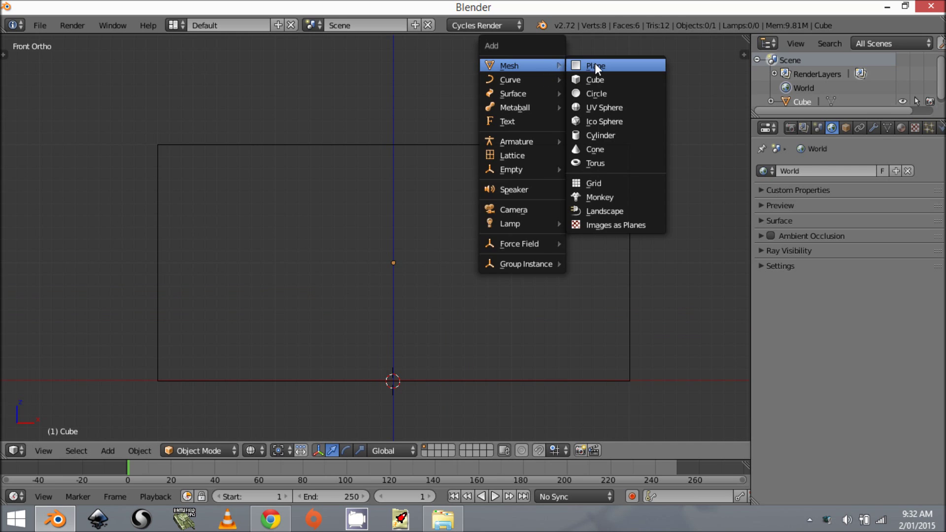
{"action": "left_click", "coordinate": [595, 65]}
{"action": "key", "text": "Tab"}
{"action": "key", "text": "x"}
{"action": "left_click", "coordinate": [429, 227]}
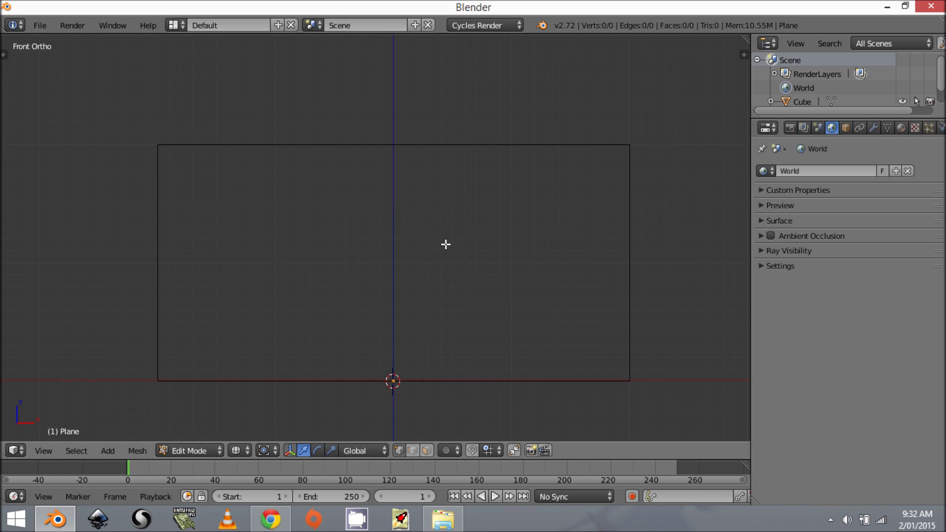
- Place the first two connected vertices of the cut-out outline on the wall's front
{"action": "middle_click_drag", "start_coordinate": [483, 261], "coordinate": [376, 247], "text": "shift"}
{"action": "middle_click_drag", "start_coordinate": [473, 215], "coordinate": [394, 248], "text": "shift"}
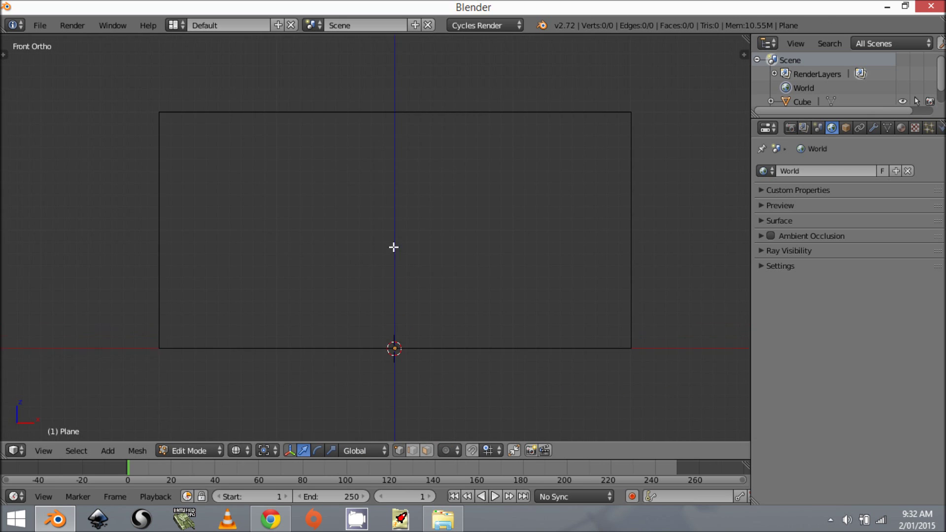
{"action": "scroll", "coordinate": [394, 247], "scroll_direction": "up", "scroll_amount": 2}
{"action": "scroll", "coordinate": [510, 249], "scroll_direction": "right", "scroll_amount": 1, "text": "ctrl"}
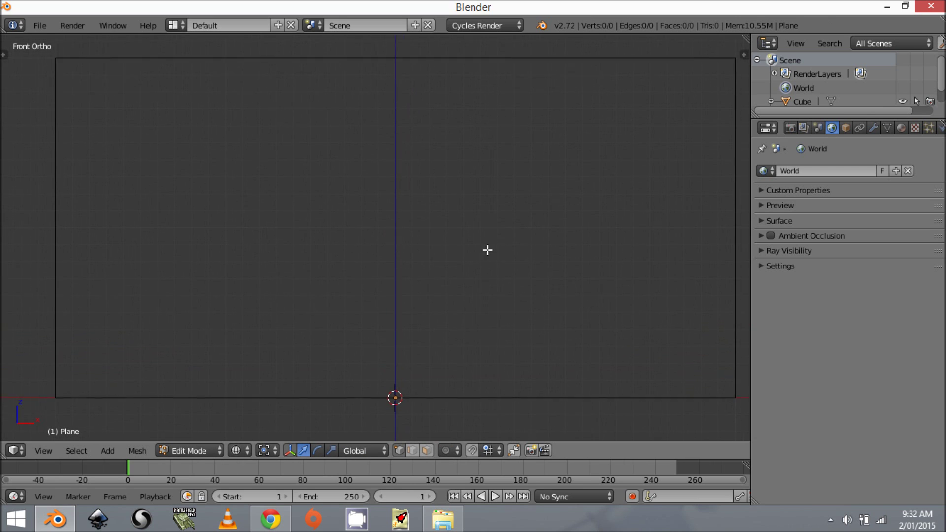
{"action": "middle_click_drag", "start_coordinate": [487, 250], "coordinate": [468, 247], "text": "shift"}
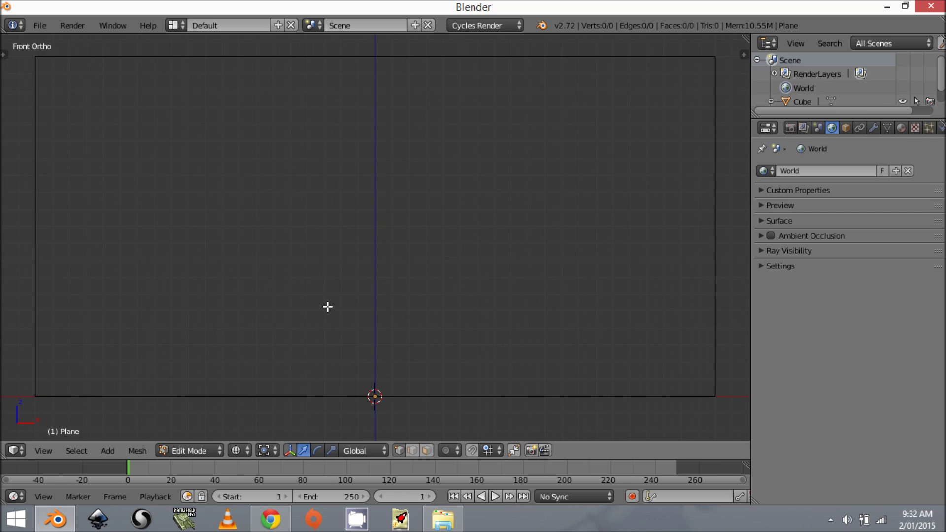
{"action": "left_click", "coordinate": [341, 294], "text": "ctrl"}
{"action": "left_click", "coordinate": [277, 244], "text": "ctrl"}
- Trace the rest of the chunk outline around the wall and close it into a loop
{"action": "right_click", "coordinate": [306, 179], "text": "ctrl"}
{"action": "right_click", "coordinate": [324, 117], "text": "ctrl"}
{"action": "right_click", "coordinate": [440, 113], "text": "ctrl"}
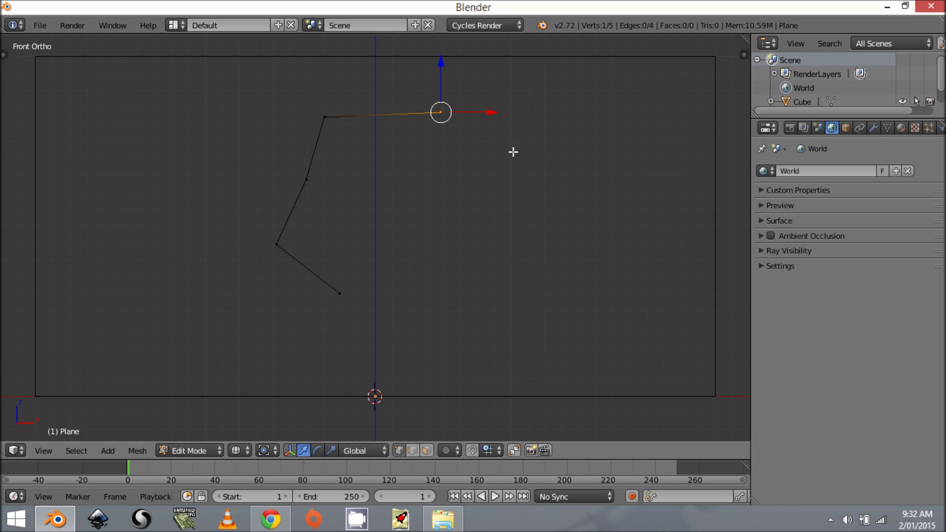
{"action": "right_click", "coordinate": [512, 152], "text": "ctrl"}
{"action": "right_click", "coordinate": [546, 215], "text": "ctrl"}
{"action": "right_click", "coordinate": [524, 257], "text": "ctrl"}
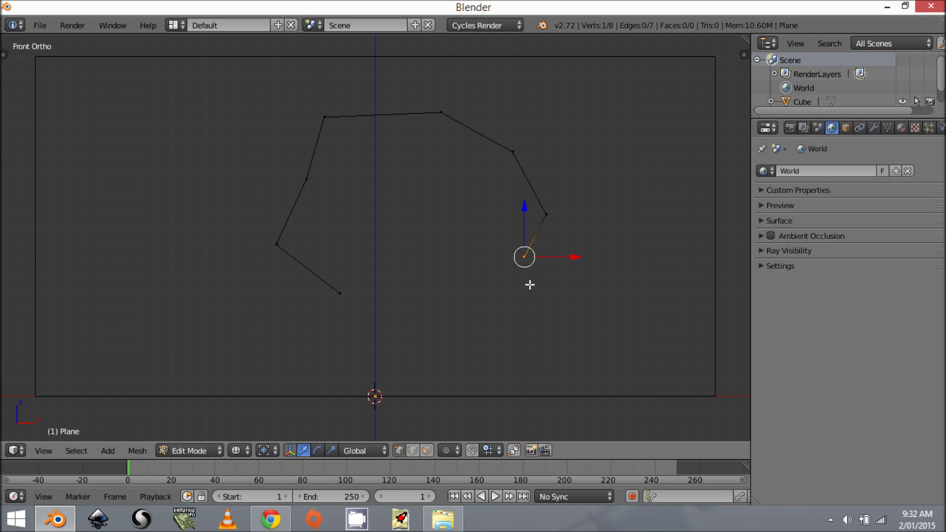
{"action": "right_click", "coordinate": [538, 321], "text": "ctrl"}
{"action": "right_click", "coordinate": [444, 354], "text": "ctrl"}
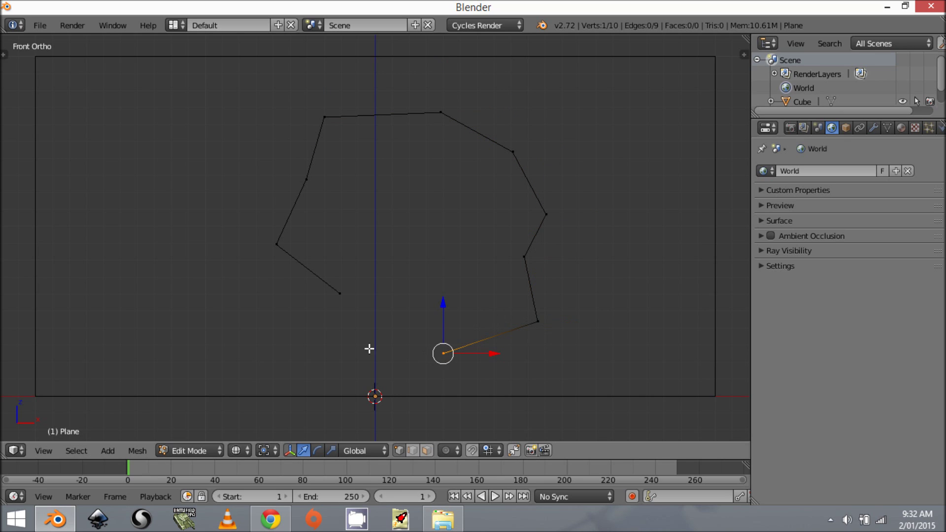
{"action": "right_click", "coordinate": [391, 342], "text": "ctrl"}
{"action": "right_click", "coordinate": [375, 296], "text": "ctrl"}
{"action": "right_click", "coordinate": [340, 294], "text": "shift"}
{"action": "key", "text": "f"}
{"action": "key", "text": "Tab"}
- In front view, move the lower outline vertex down and to the left
{"action": "middle_click_drag", "start_coordinate": [432, 294], "coordinate": [404, 293]}
{"action": "key", "text": "Tab"}
{"action": "key", "text": "KP_1"}
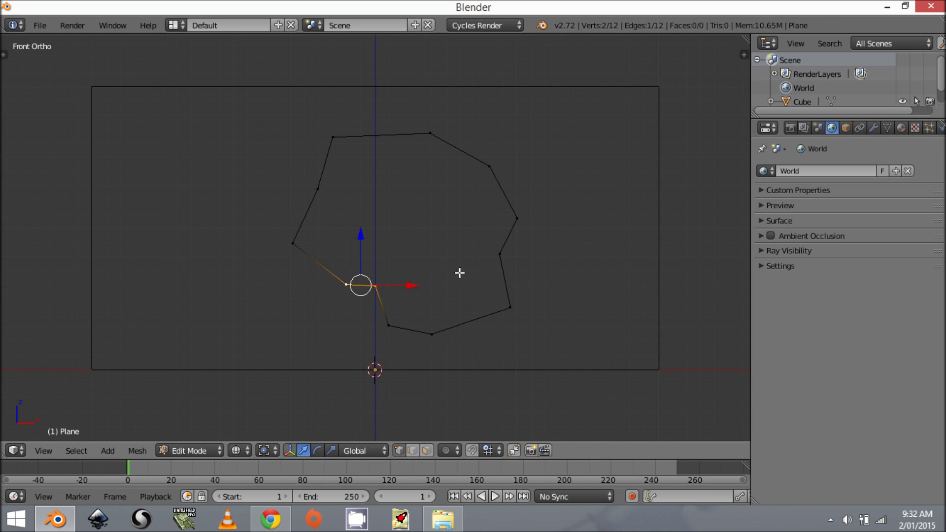
{"action": "key", "text": "g"}
{"action": "left_click", "coordinate": [404, 334]}
{"action": "key", "text": "Tab"}
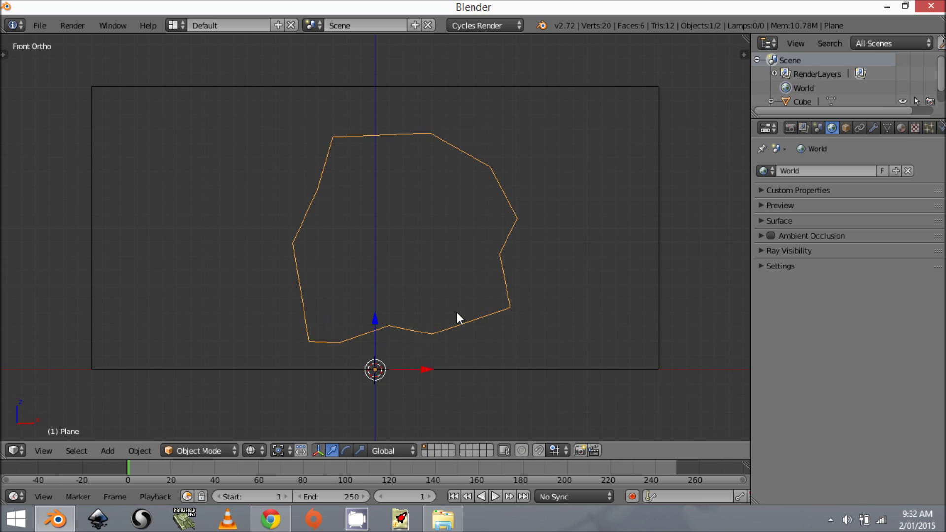
{"action": "key", "text": "Tab"}
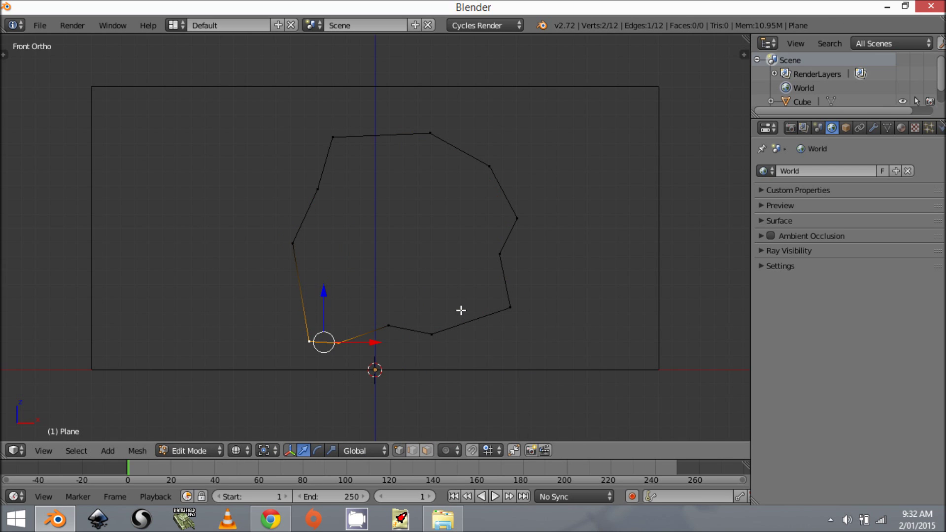
{"action": "key", "text": "KP_3"}
- Select the whole outline and shift it along Y to the wall's face
{"action": "key", "text": "a"}
{"action": "key", "text": "a"}
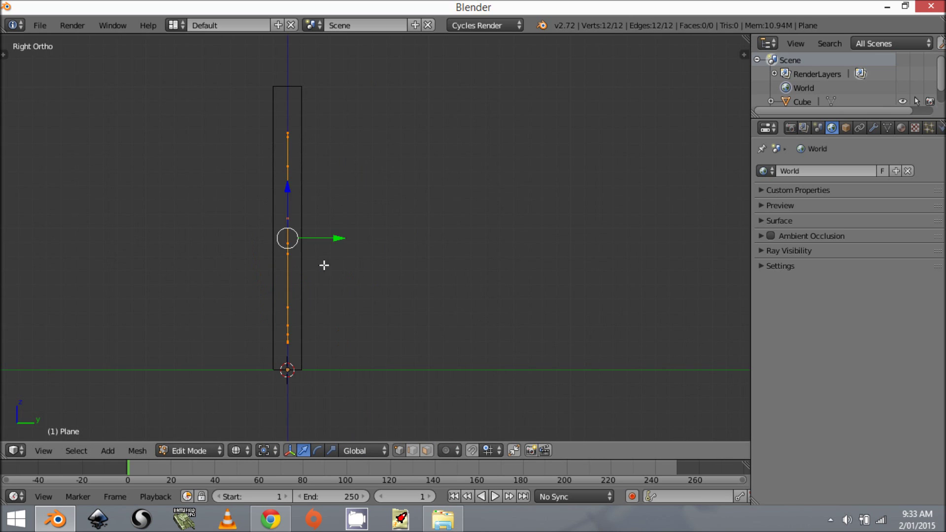
{"action": "scroll", "coordinate": [324, 264], "scroll_direction": "up", "scroll_amount": 2}
{"action": "middle_click_drag", "start_coordinate": [312, 256], "coordinate": [431, 277], "text": "shift"}
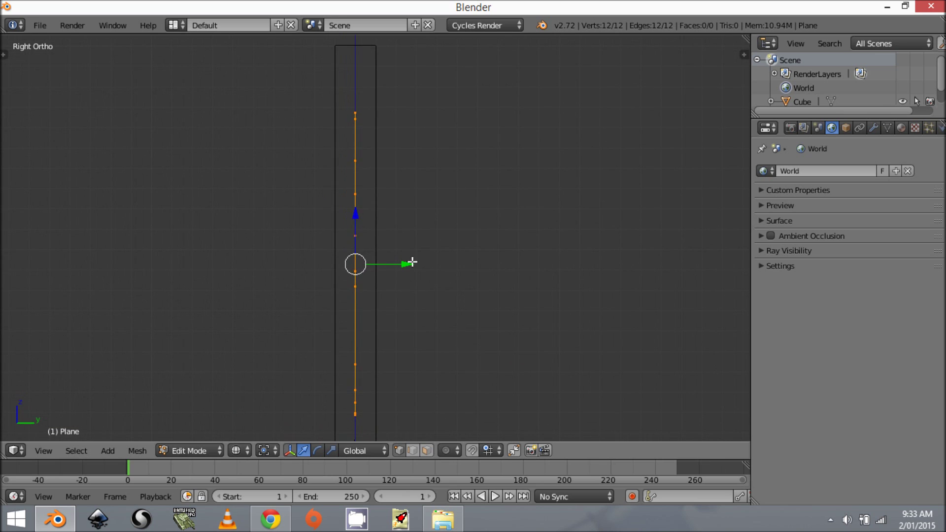
{"action": "left_click_drag", "start_coordinate": [408, 264], "coordinate": [380, 265]}
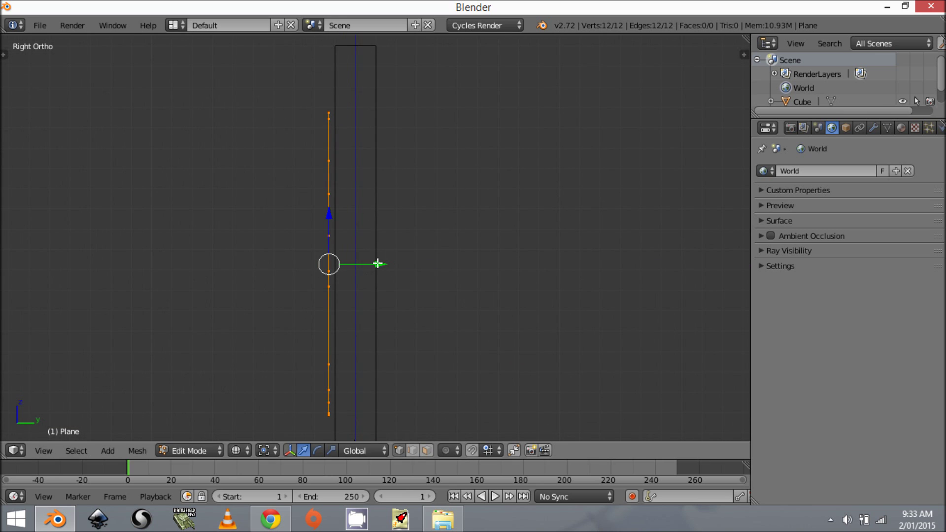
{"action": "middle_click_drag", "start_coordinate": [325, 219], "coordinate": [557, 248]}
{"action": "scroll", "coordinate": [557, 248], "scroll_direction": "down", "scroll_amount": 1}
- Fill the outline with a face and extrude it through the wall's thickness
{"action": "key", "text": "f"}
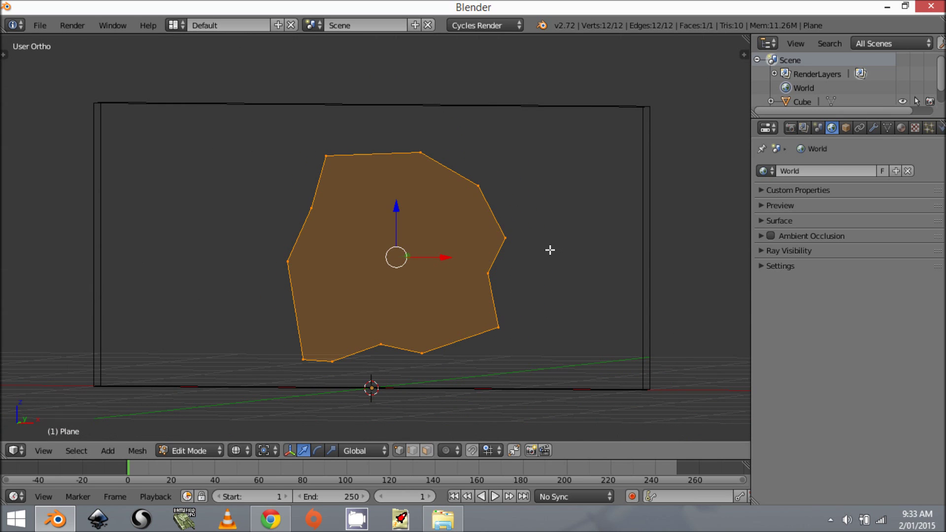
{"action": "key", "text": "KP_3"}
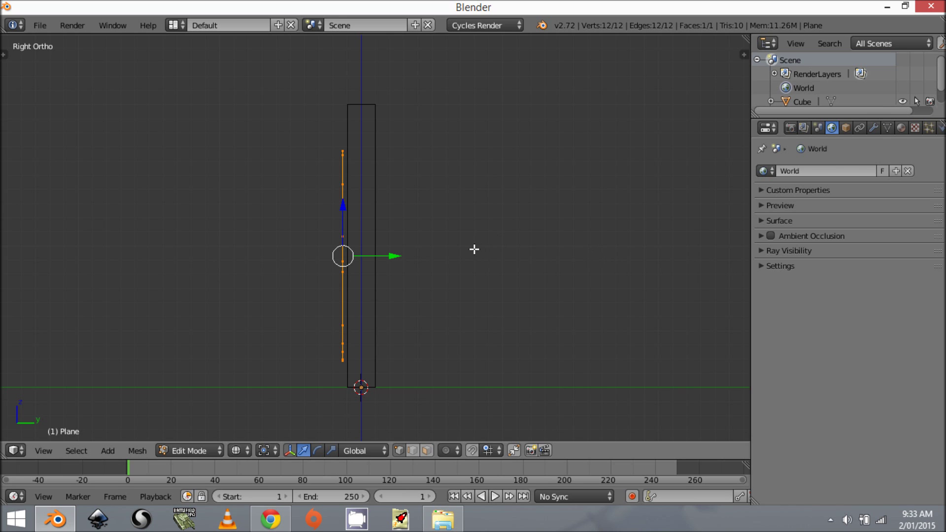
{"action": "key", "text": "e"}
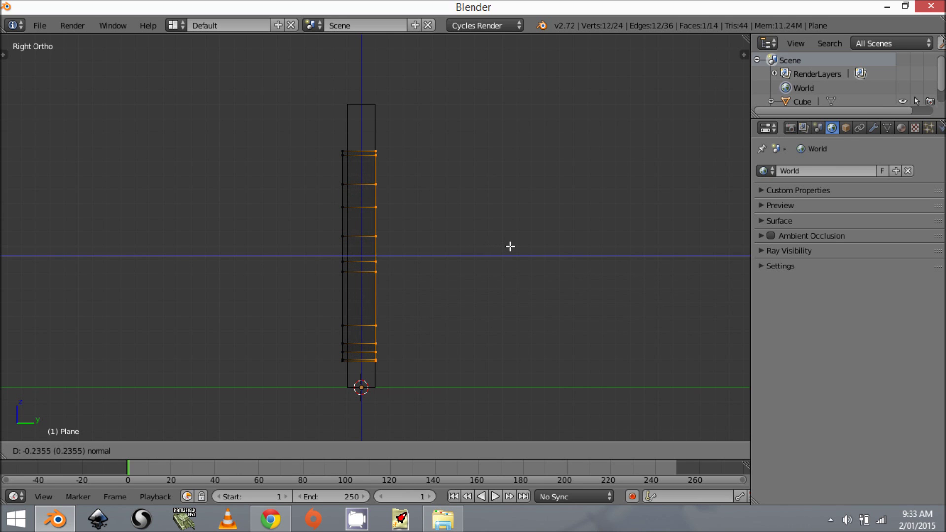
{"action": "left_click", "coordinate": [516, 247]}
- Switch to solid perspective view, select all, and recalculate the chunk's normals
{"action": "mouse_move", "coordinate": [474, 247]}
{"action": "middle_mouse_down"}
{"action": "mouse_move", "coordinate": [308, 275]}
{"action": "mouse_move", "coordinate": [448, 270]}
{"action": "mouse_move", "coordinate": [305, 261]}
{"action": "middle_mouse_up"}
{"action": "key", "text": "KP_5"}
{"action": "key", "text": "z"}
{"action": "key", "text": "a"}
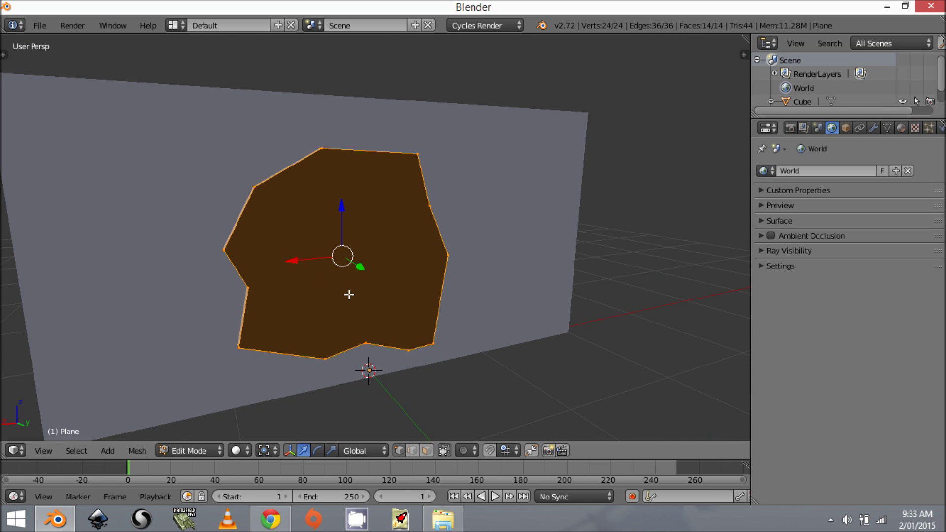
{"action": "key", "text": "t"}
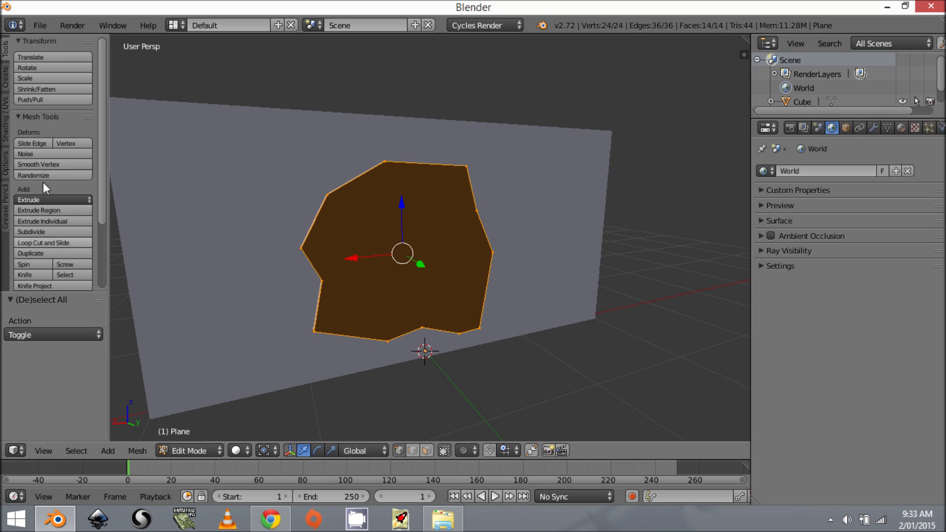
{"action": "left_click", "coordinate": [5, 81]}
{"action": "left_click", "coordinate": [6, 117]}
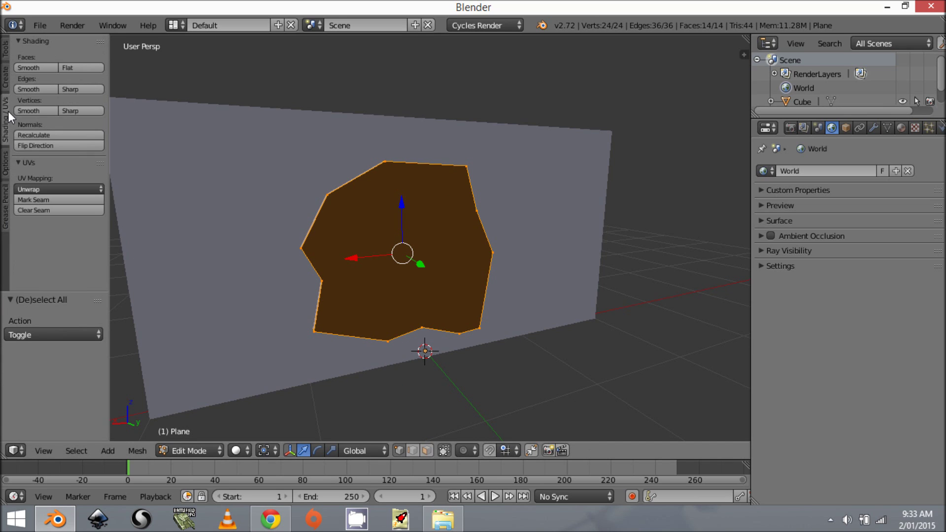
{"action": "left_click", "coordinate": [31, 133]}
{"action": "key", "text": "t"}
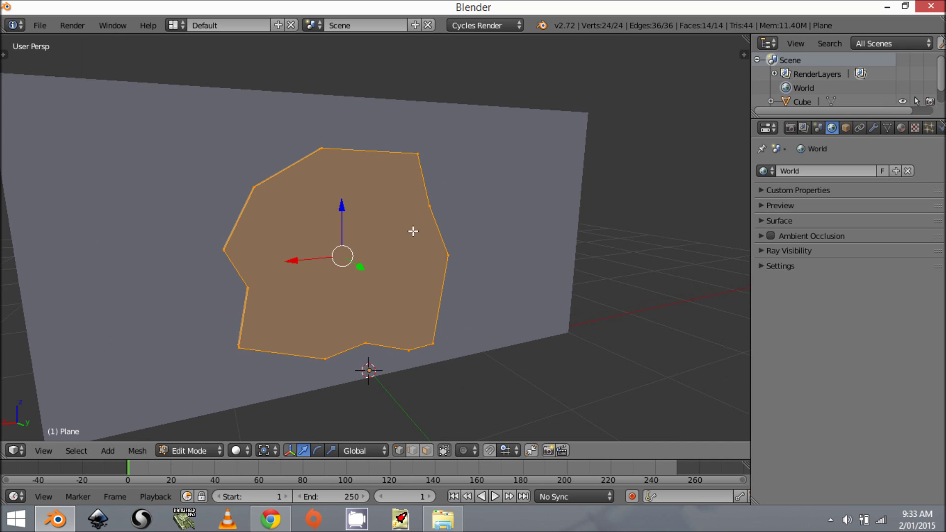
- Return to object mode in wireframe view and select the wall object Cube
{"action": "middle_click_drag", "start_coordinate": [418, 230], "coordinate": [479, 237]}
{"action": "key", "text": "Tab"}
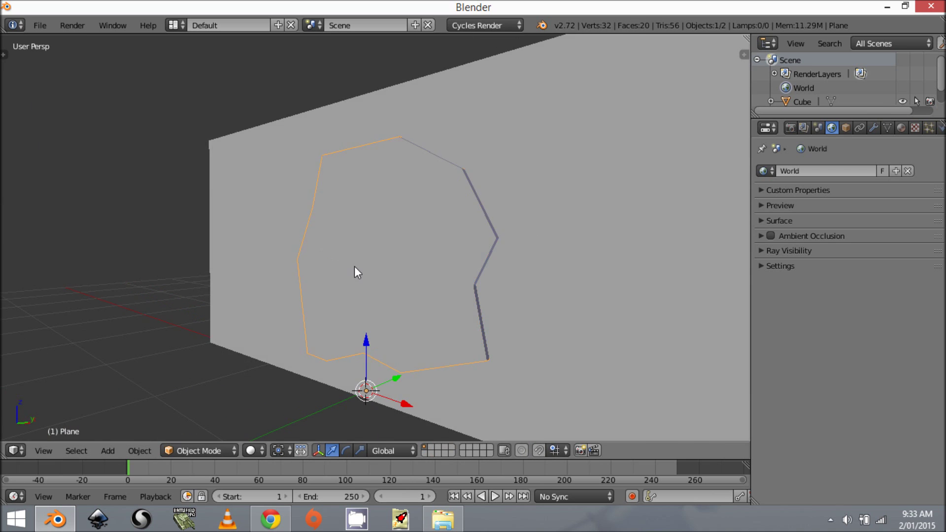
{"action": "middle_click_drag", "start_coordinate": [354, 266], "coordinate": [389, 246]}
{"action": "key", "text": "a"}
{"action": "right_click", "coordinate": [383, 229]}
{"action": "middle_click_drag", "start_coordinate": [441, 231], "coordinate": [392, 230]}
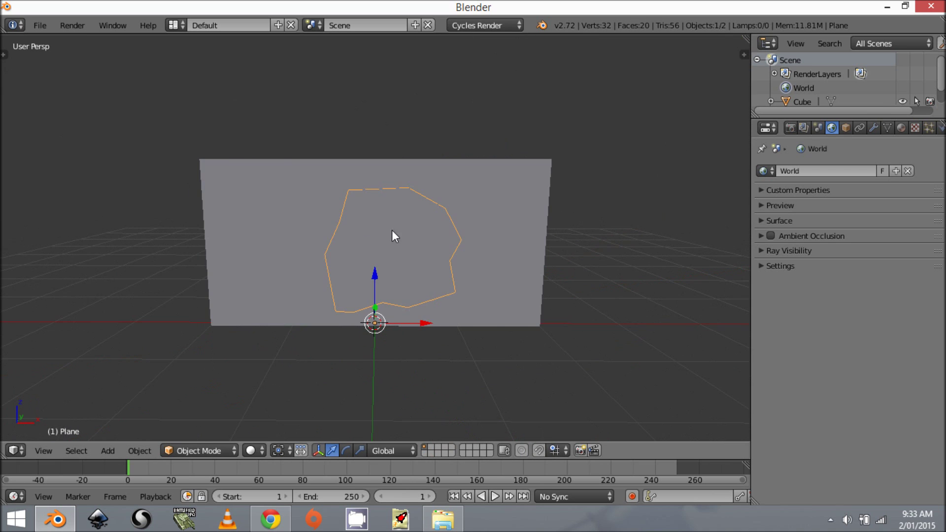
{"action": "key", "text": "z"}
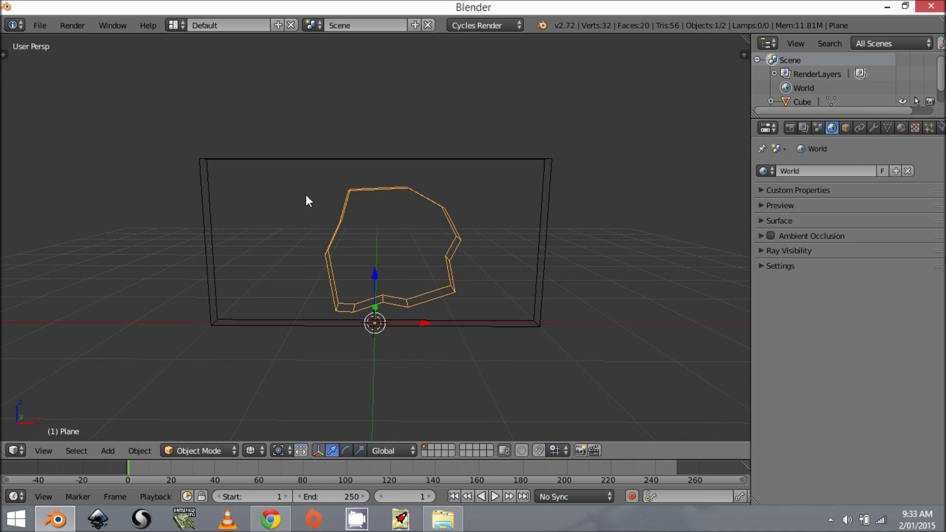
{"action": "middle_click_drag", "start_coordinate": [405, 366], "coordinate": [250, 318]}
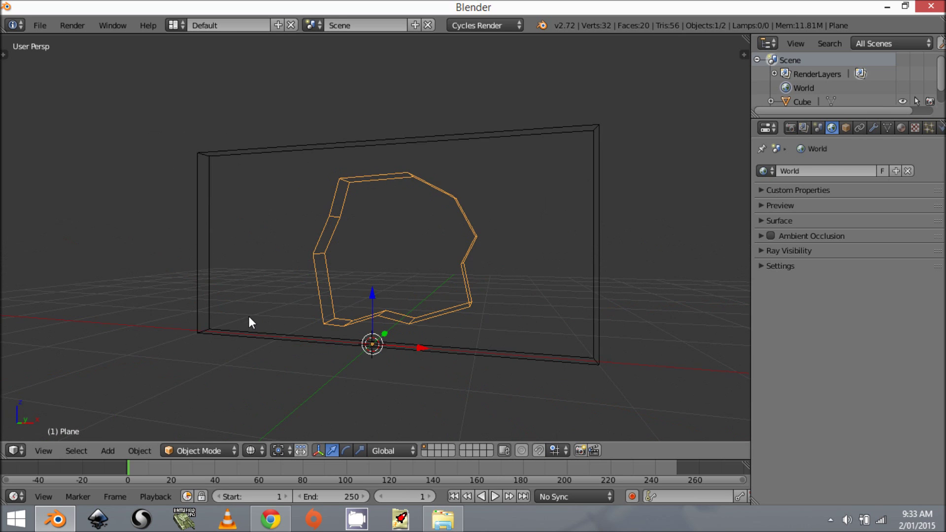
{"action": "right_click", "coordinate": [527, 135]}
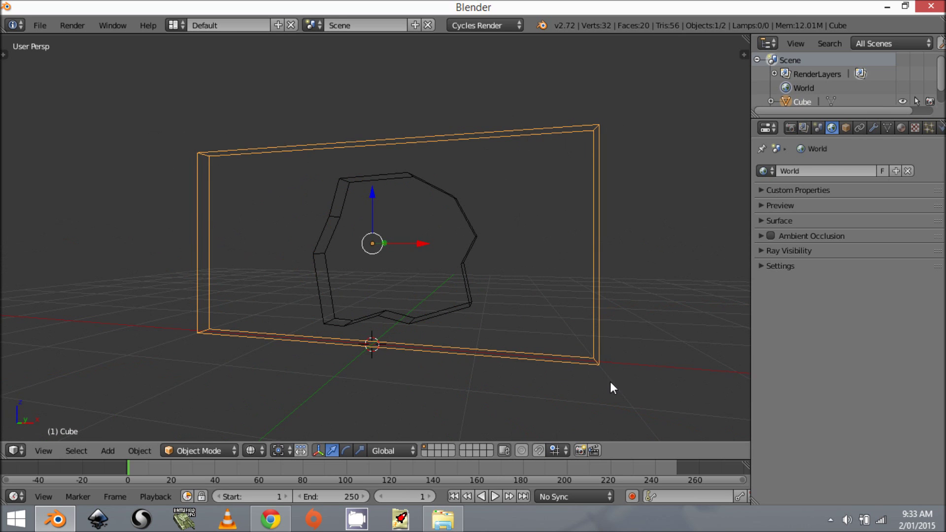
- Add a Boolean modifier to the wall using the Plane as its object, initially set to Intersect
{"action": "left_click", "coordinate": [875, 128]}
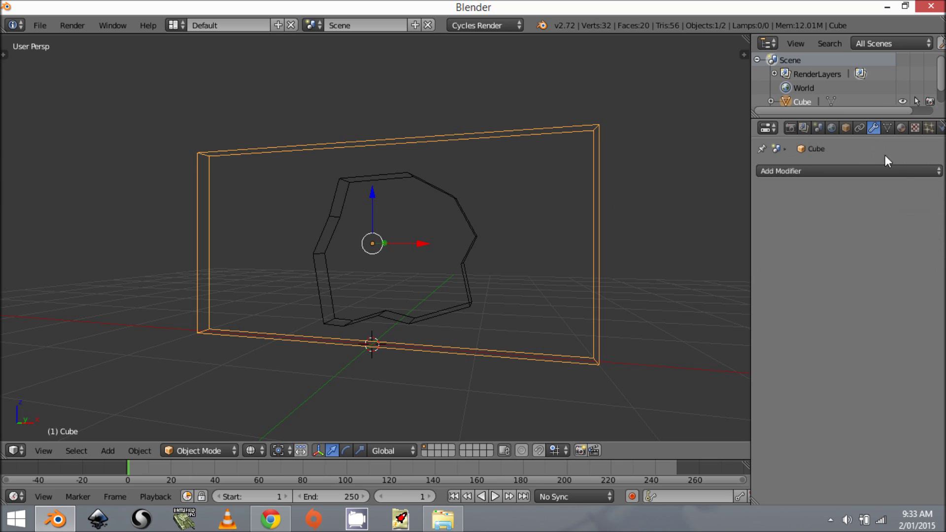
{"action": "left_click", "coordinate": [900, 170]}
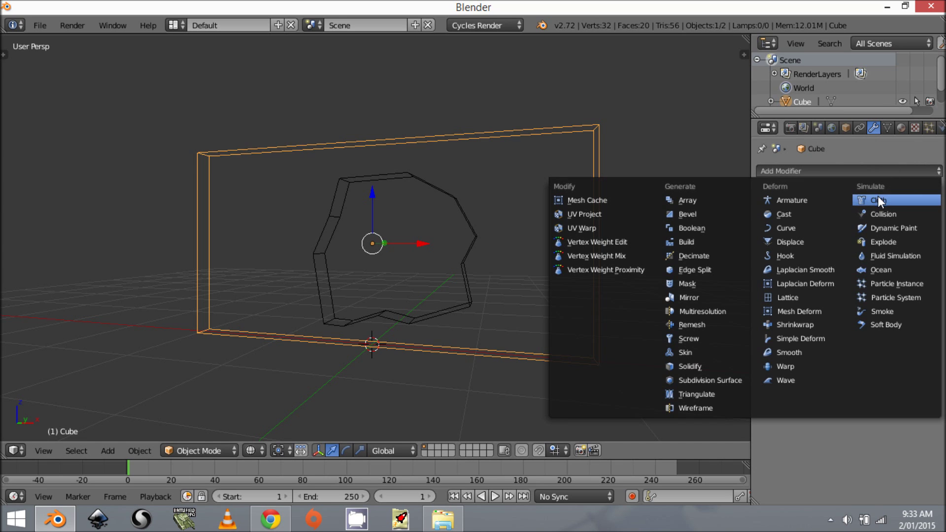
{"action": "left_click", "coordinate": [686, 230]}
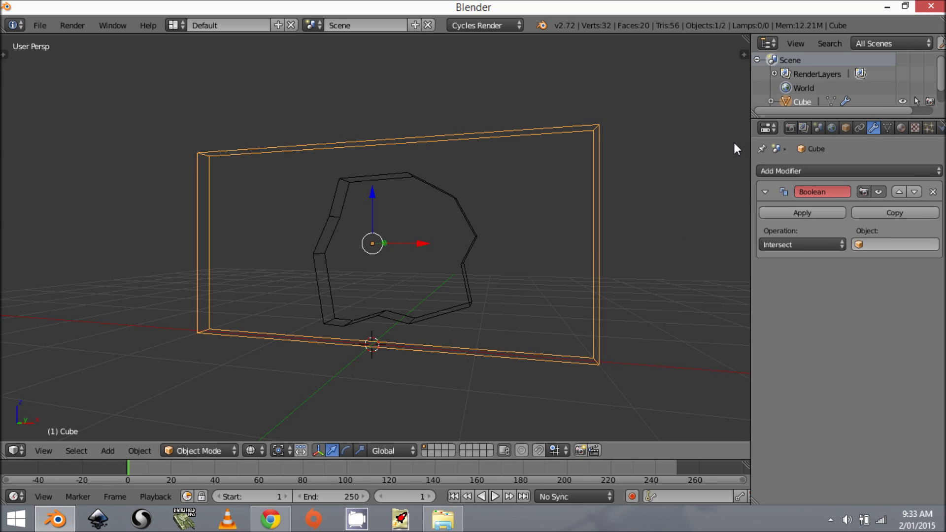
{"action": "left_click", "coordinate": [800, 246]}
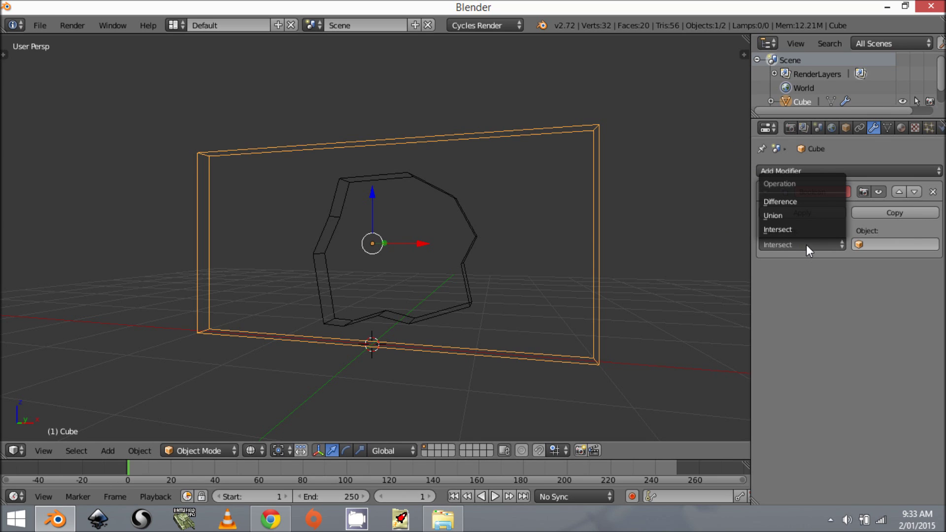
{"action": "left_click", "coordinate": [820, 230]}
{"action": "left_click", "coordinate": [874, 244]}
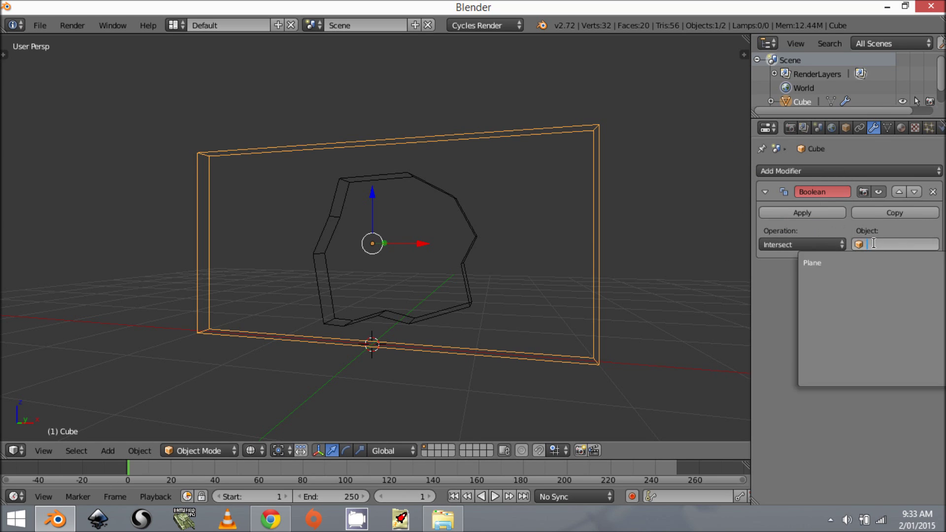
{"action": "left_click", "coordinate": [846, 263]}
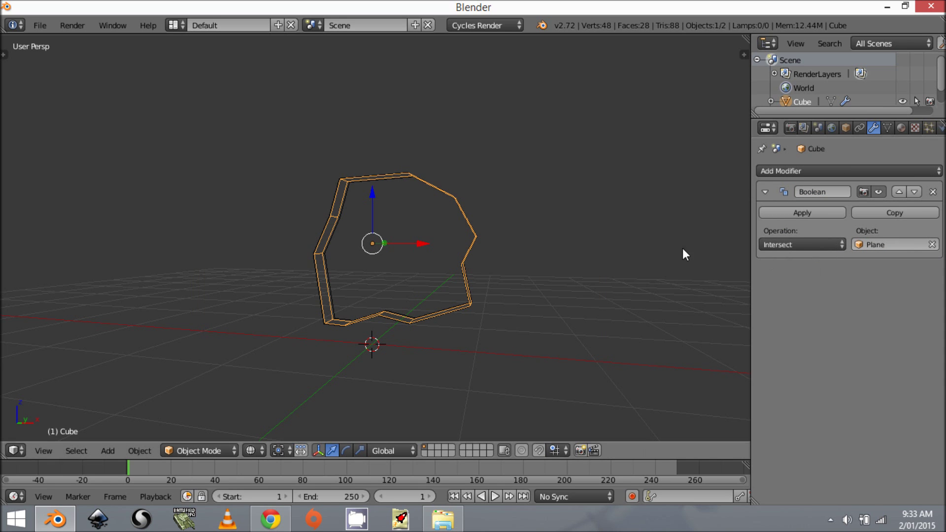
{"action": "middle_click_drag", "start_coordinate": [485, 241], "coordinate": [548, 254]}
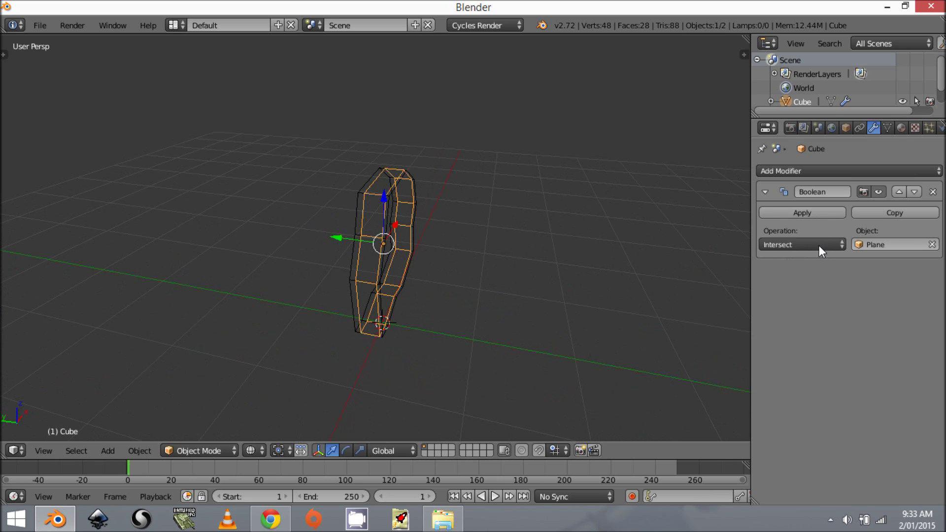
- Switch the Boolean operation to Difference to cut the hole, then duplicate the wall
{"action": "left_click", "coordinate": [820, 246]}
{"action": "left_click", "coordinate": [821, 203]}
{"action": "middle_click_drag", "start_coordinate": [567, 210], "coordinate": [278, 244]}
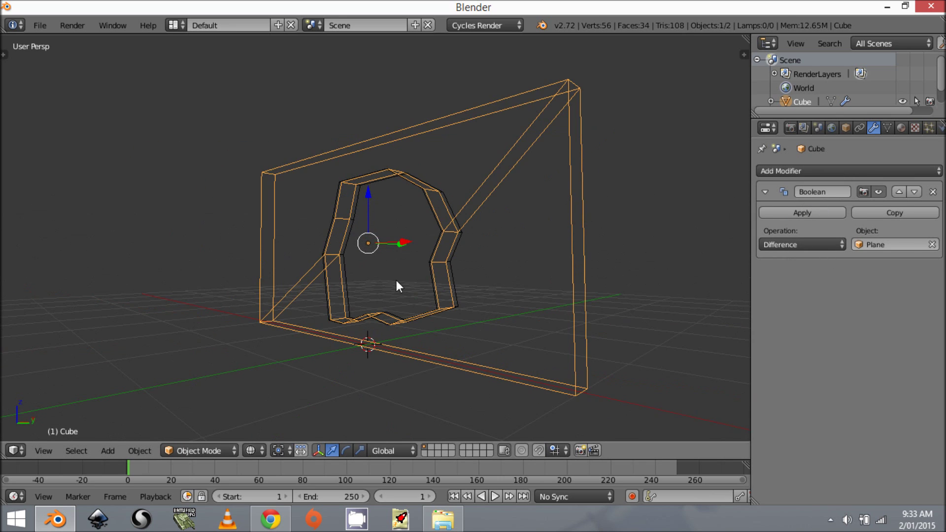
{"action": "middle_click_drag", "start_coordinate": [397, 282], "coordinate": [382, 238]}
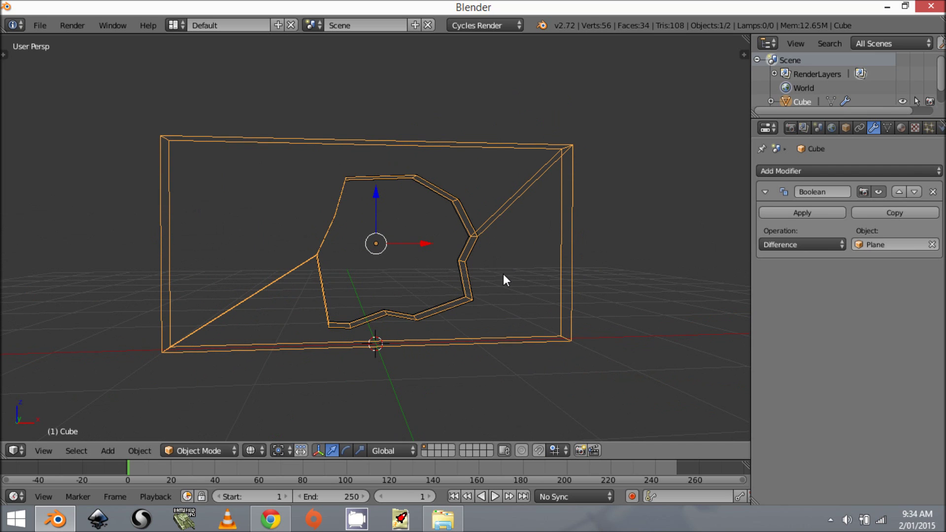
{"action": "key", "text": "shift+d"}
- Set the duplicate Cube.001's Boolean to Intersect and apply it, then apply the wall's Difference Boolean
{"action": "right_click", "coordinate": [550, 250]}
{"action": "left_click", "coordinate": [795, 245]}
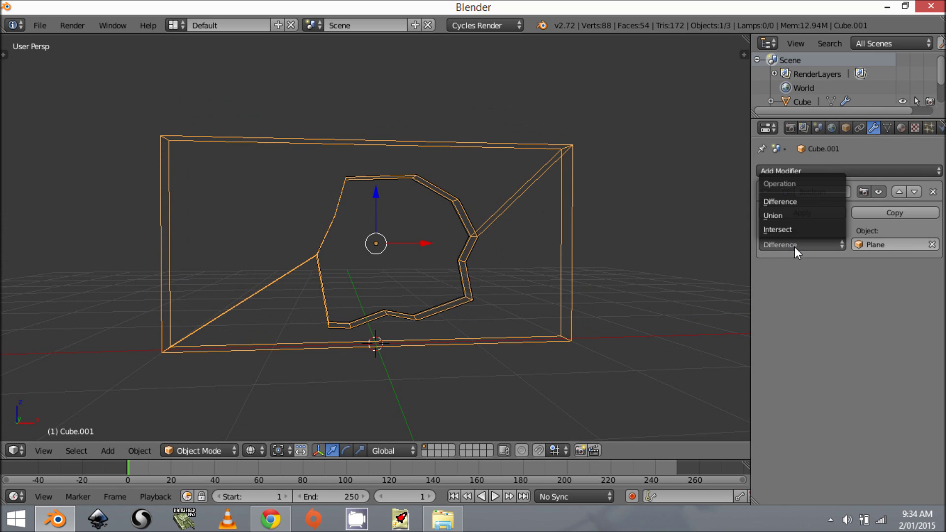
{"action": "left_click", "coordinate": [797, 227]}
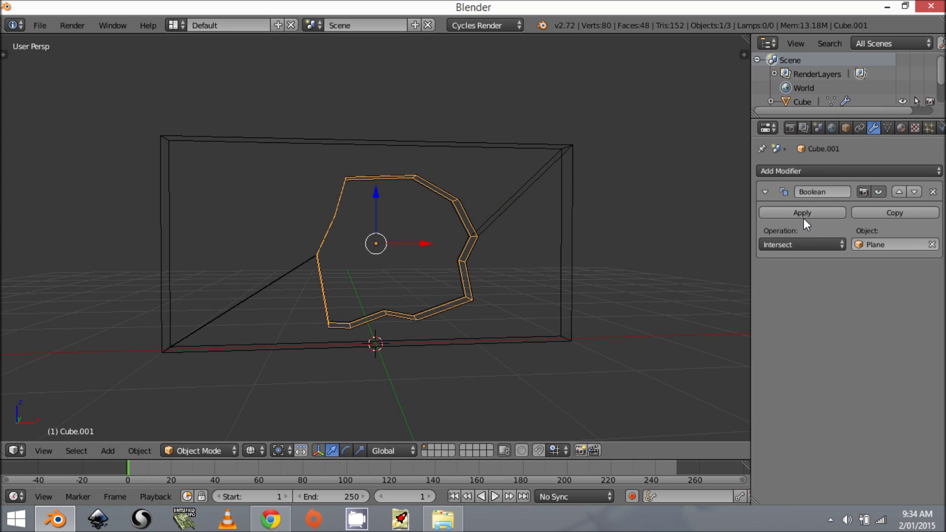
{"action": "left_click", "coordinate": [800, 214]}
{"action": "right_click", "coordinate": [569, 219]}
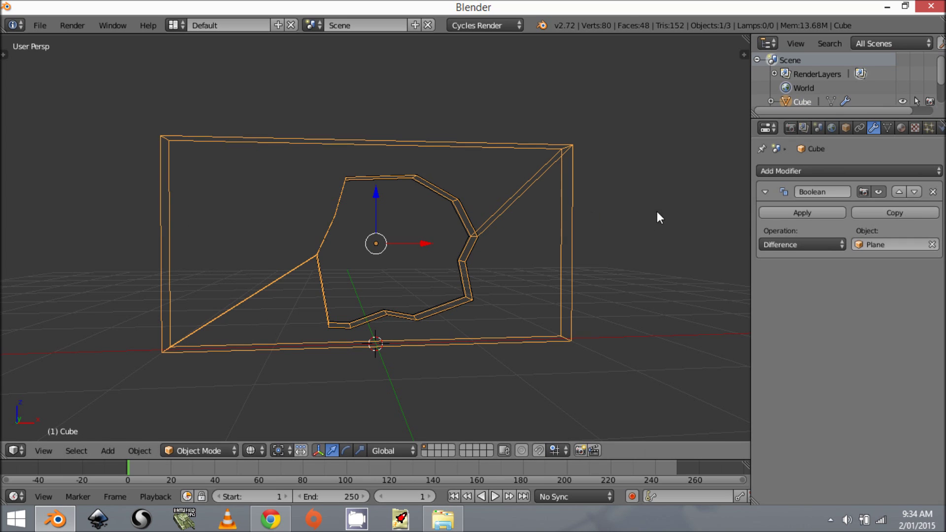
{"action": "left_click", "coordinate": [790, 216]}
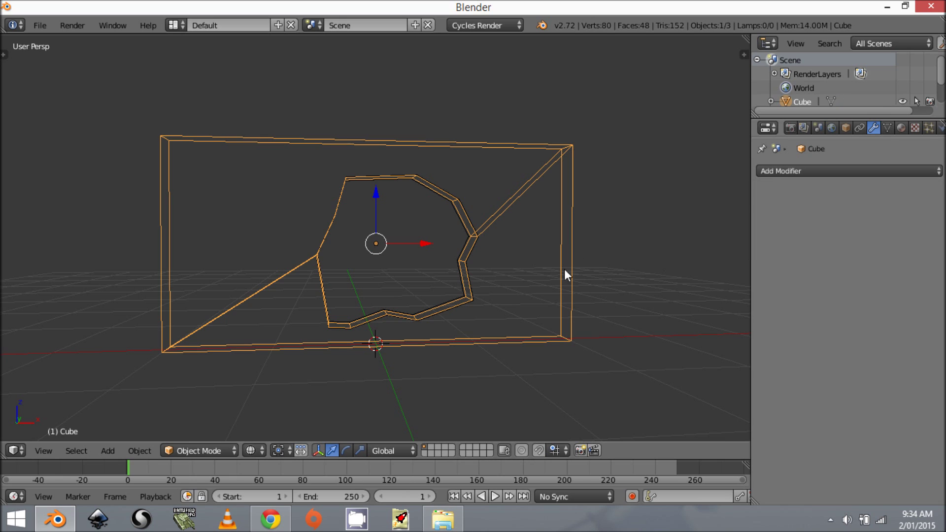
{"action": "right_click", "coordinate": [460, 268]}
- Delete the Plane cutter and switch to solid shading
{"action": "middle_click_drag", "start_coordinate": [485, 277], "coordinate": [372, 291]}
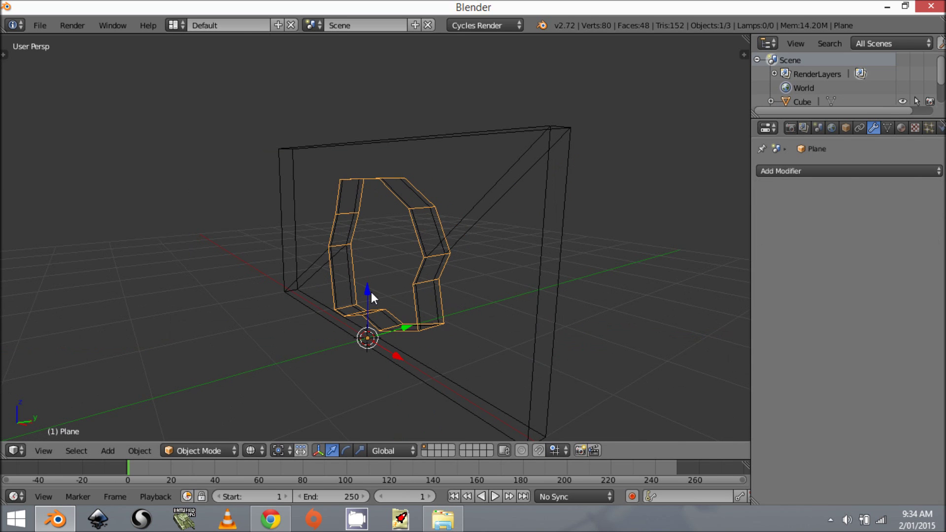
{"action": "key", "text": "x"}
{"action": "left_click", "coordinate": [434, 298]}
{"action": "middle_click_drag", "start_coordinate": [434, 297], "coordinate": [504, 289]}
{"action": "key", "text": "z"}
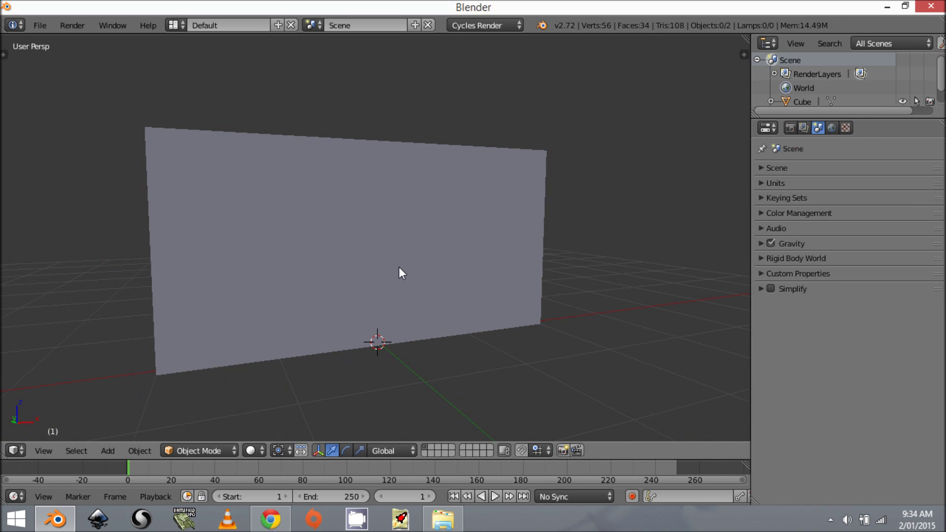
- Test-move the chunk and the wall, cancelling each move, to check the cut
{"action": "right_click", "coordinate": [399, 268]}
{"action": "key", "text": "g"}
{"action": "right_click", "coordinate": [489, 269]}
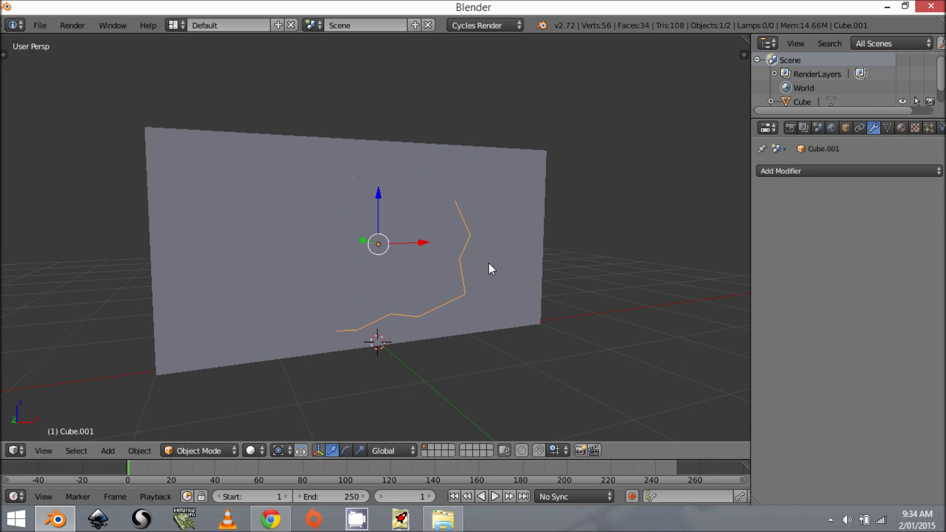
{"action": "key", "text": "g"}
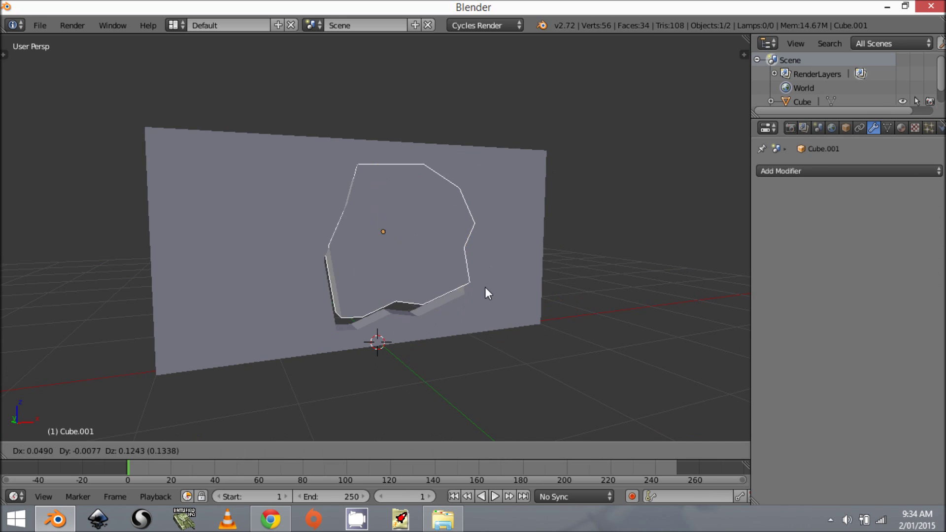
{"action": "right_click", "coordinate": [493, 345]}
{"action": "right_click", "coordinate": [516, 276]}
{"action": "key", "text": "g"}
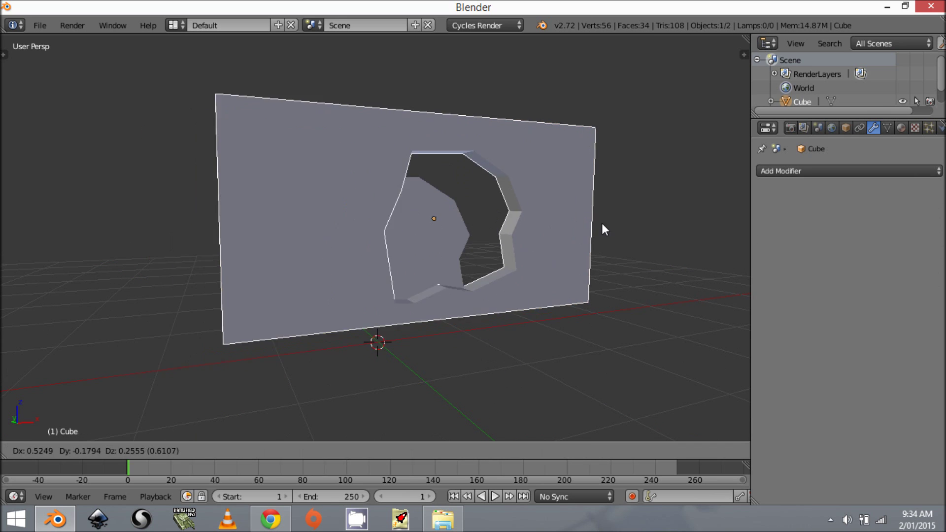
{"action": "right_click", "coordinate": [557, 274]}
- Select the chunk Cube.001 and the wall, then join them with Ctrl+J
{"action": "right_click", "coordinate": [433, 229]}
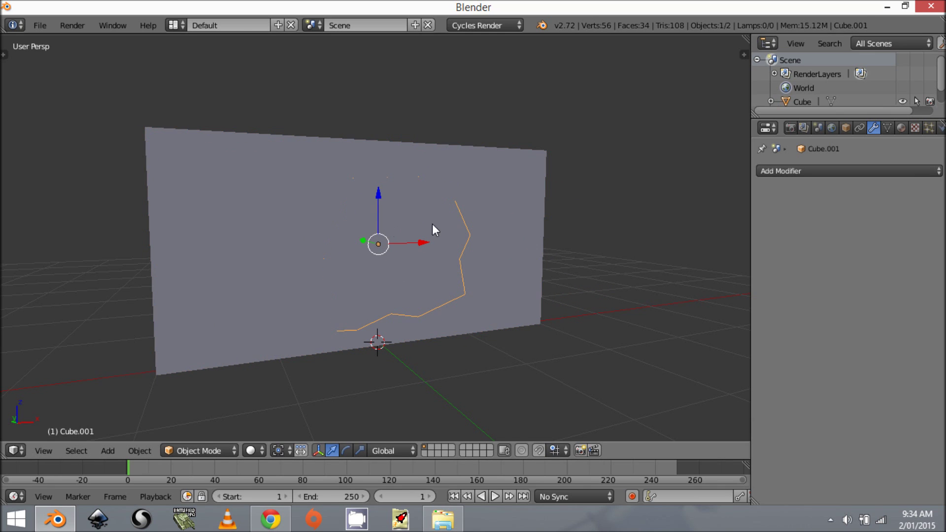
{"action": "right_click", "coordinate": [523, 240], "text": "shift"}
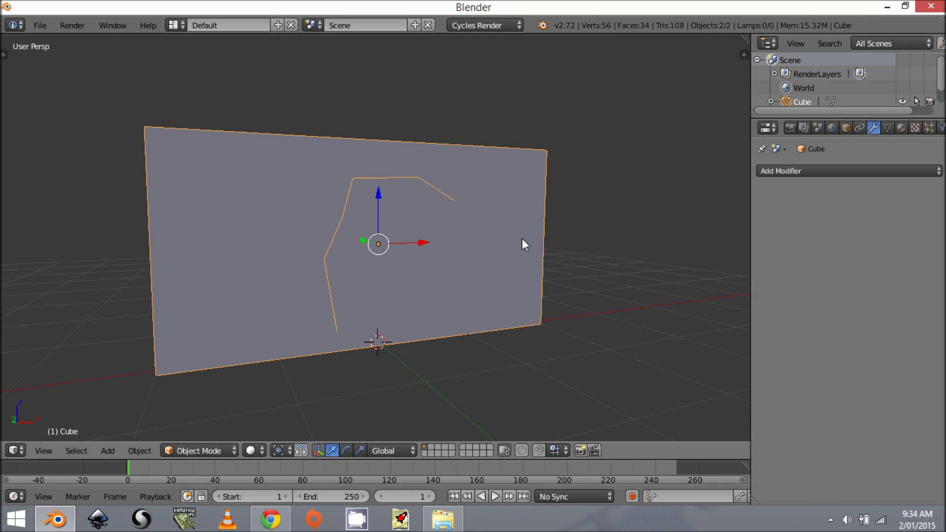
{"action": "key", "text": "ctrl+j"}
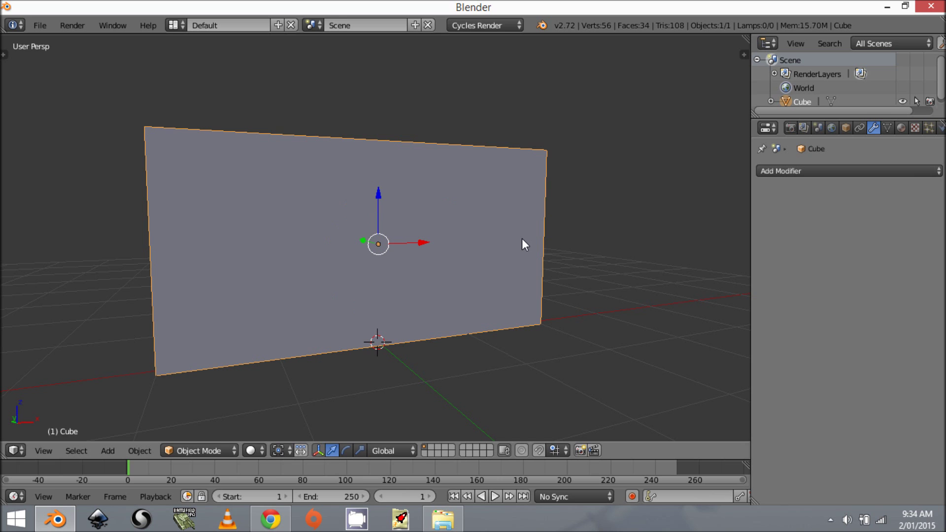
- In the wall's Edit Mode, deselect all and select the chunk's linked faces with L
{"action": "key", "text": "Tab"}
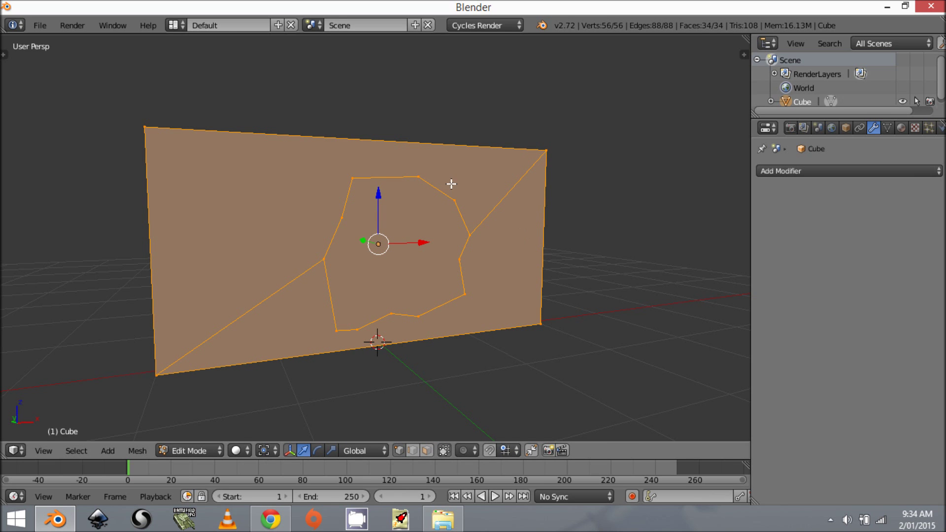
{"action": "middle_click_drag", "start_coordinate": [452, 184], "coordinate": [325, 193]}
{"action": "key", "text": "a"}
{"action": "middle_click_drag", "start_coordinate": [389, 313], "coordinate": [387, 416]}
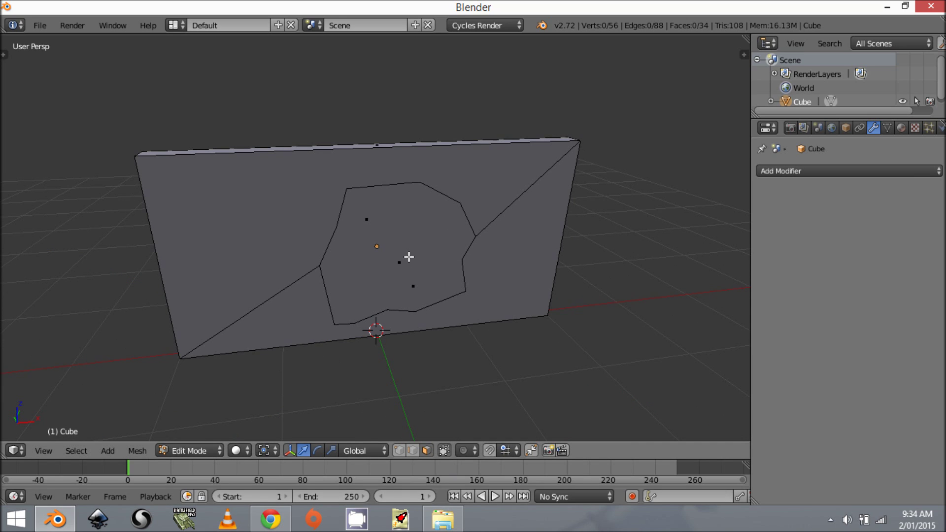
{"action": "mouse_move", "coordinate": [409, 257]}
{"action": "middle_mouse_down"}
{"action": "mouse_move", "coordinate": [424, 226]}
{"action": "mouse_move", "coordinate": [397, 262]}
{"action": "middle_mouse_up"}
{"action": "key", "text": "l"}
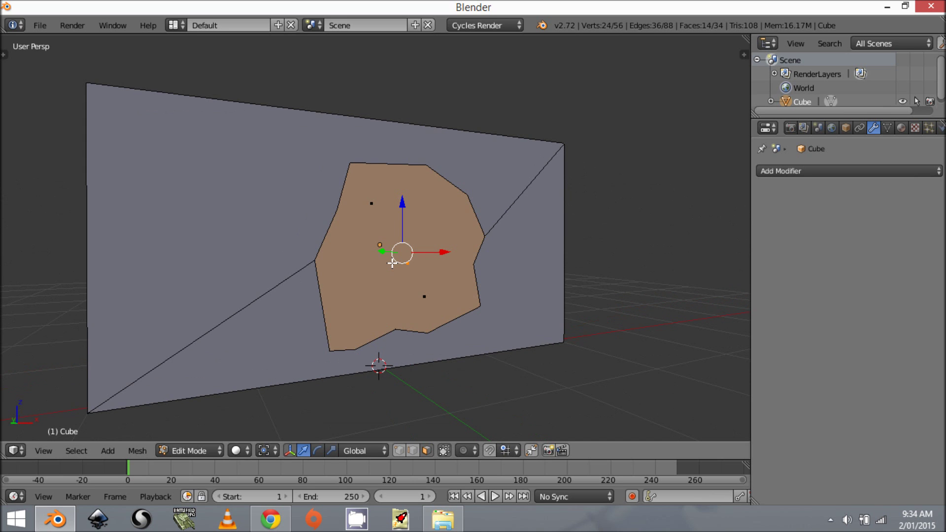
{"action": "middle_click_drag", "start_coordinate": [395, 263], "coordinate": [743, 236]}
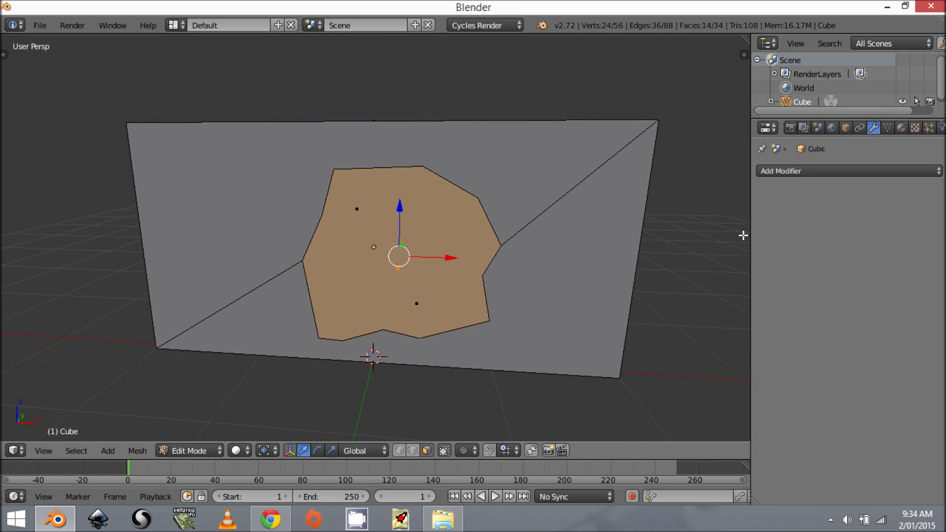
- In Object Mode, add a Basis shape key to the wall in Object Data properties
{"action": "left_click", "coordinate": [888, 127]}
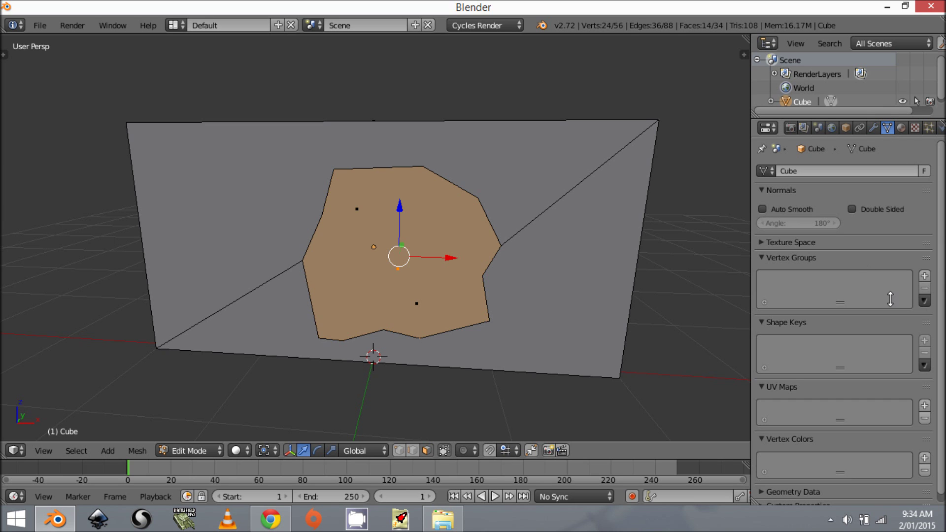
{"action": "scroll", "coordinate": [896, 301], "scroll_direction": "down", "scroll_amount": 1}
{"action": "key", "text": "Tab"}
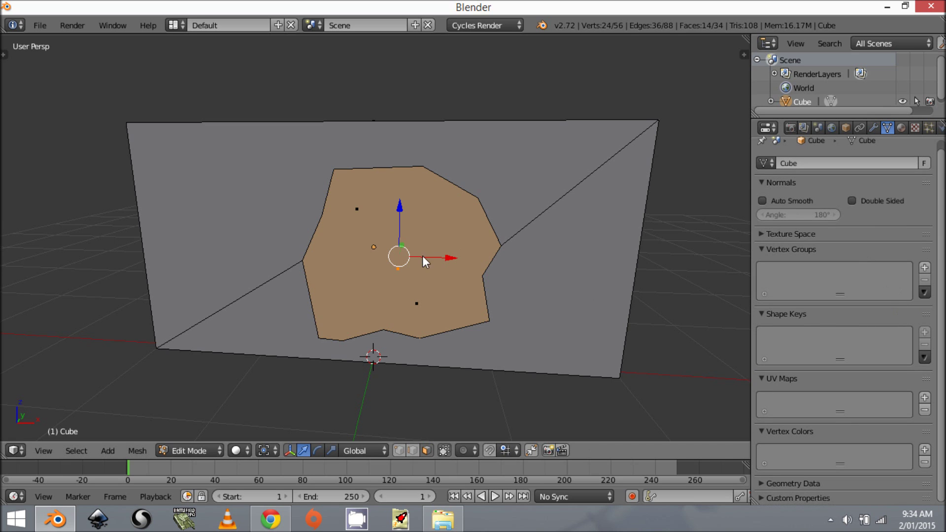
{"action": "middle_click_drag", "start_coordinate": [422, 256], "coordinate": [614, 252]}
{"action": "scroll", "coordinate": [376, 216], "scroll_direction": "down", "scroll_amount": 2}
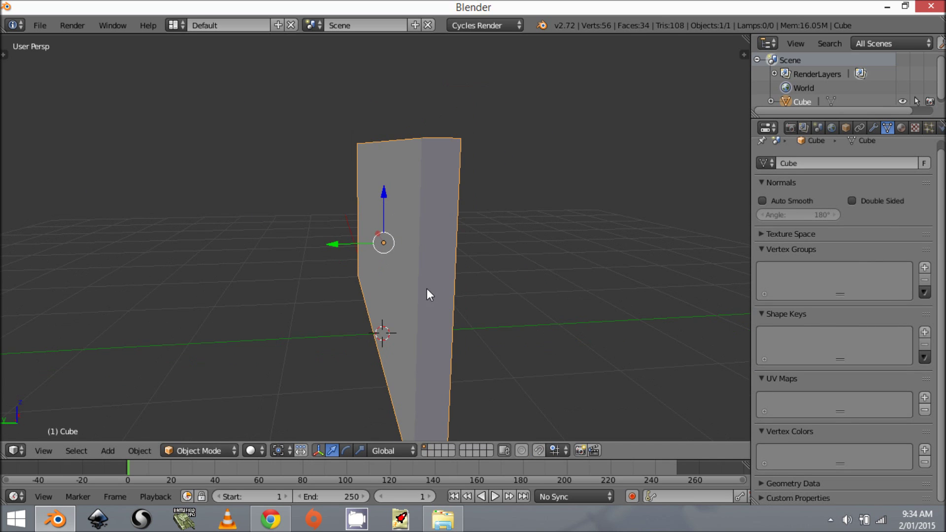
{"action": "middle_click_drag", "start_coordinate": [570, 312], "coordinate": [389, 284]}
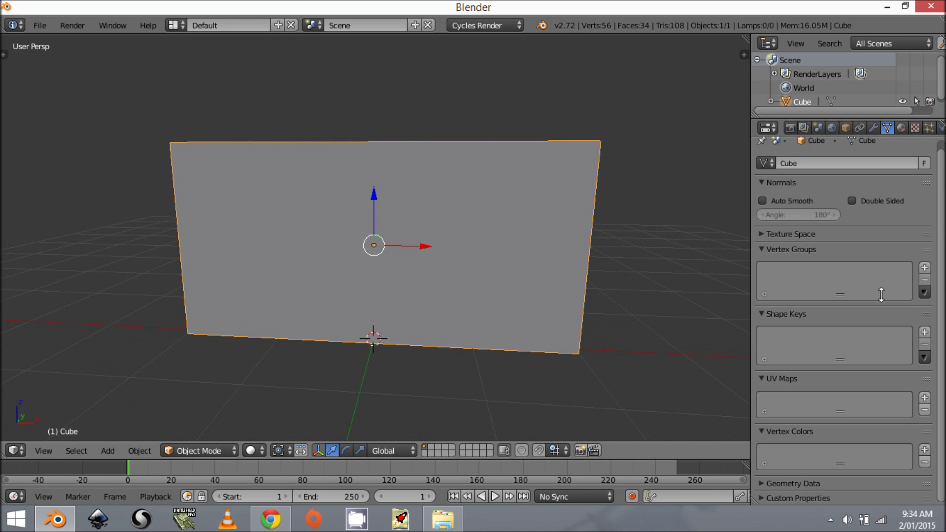
{"action": "left_click", "coordinate": [926, 331]}
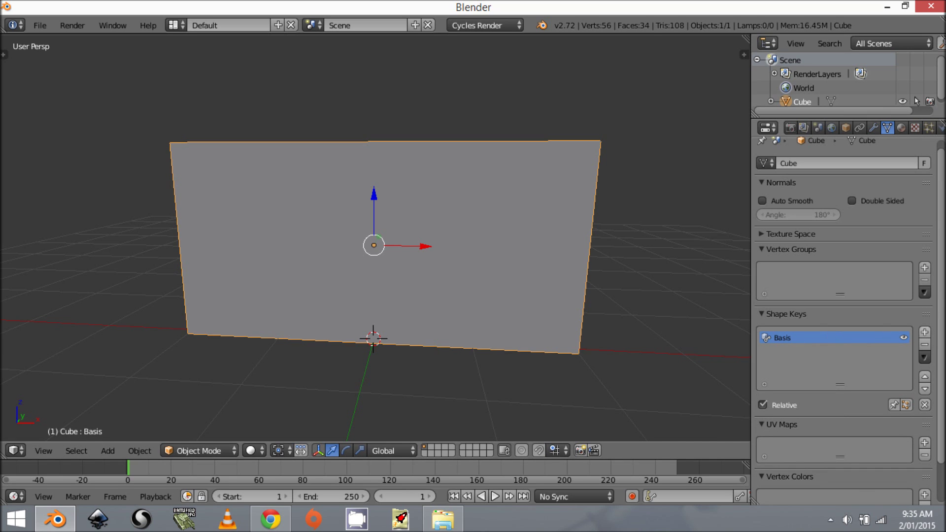
- Add two more shape keys, Key 1 and Key 2, to the wall
{"action": "key", "text": "Tab"}
{"action": "middle_click_drag", "start_coordinate": [527, 205], "coordinate": [611, 299]}
{"action": "key", "text": "Tab"}
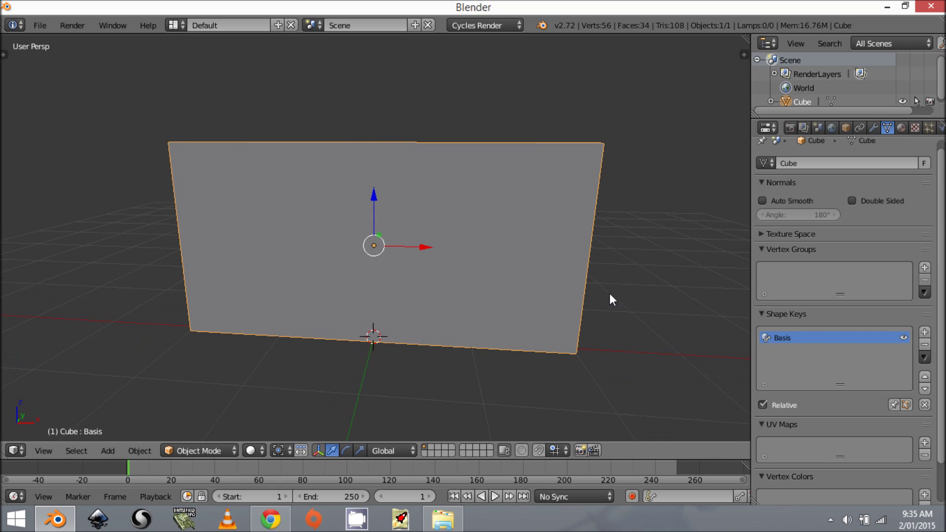
{"action": "left_click", "coordinate": [925, 334]}
{"action": "left_click", "coordinate": [926, 334]}
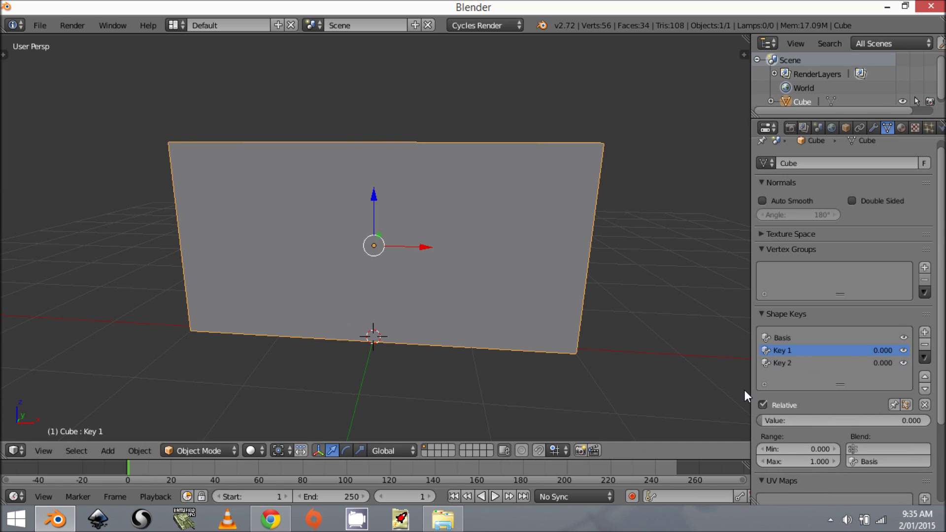
{"action": "middle_click_drag", "start_coordinate": [665, 346], "coordinate": [579, 301]}
- On Key 1, rotate the chunk faces 45 degrees and move them out of the wall
{"action": "key", "text": "Tab"}
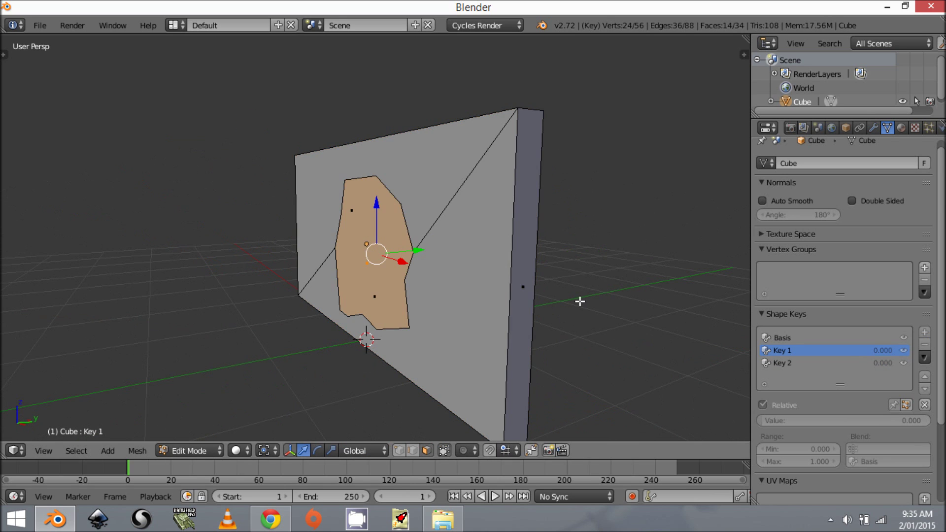
{"action": "key", "text": "KP_3"}
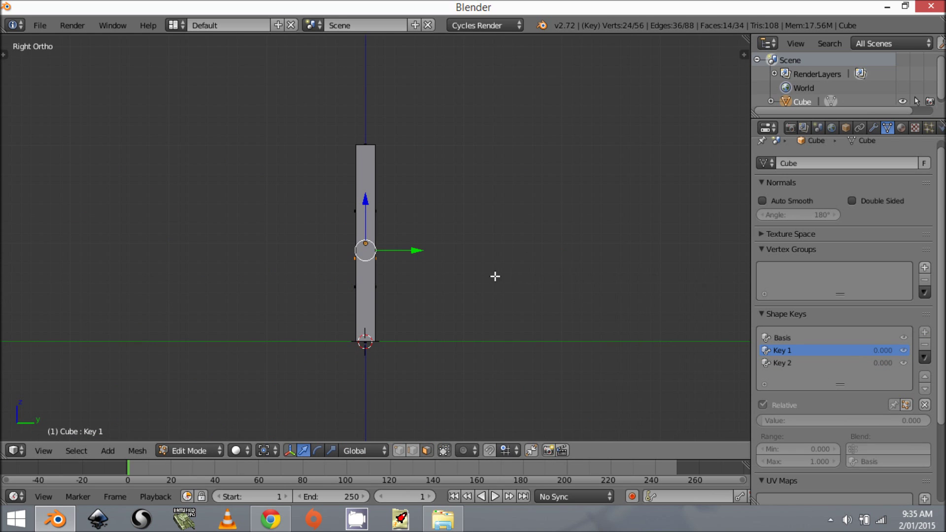
{"action": "scroll", "coordinate": [496, 276], "scroll_direction": "up", "scroll_amount": 1}
{"action": "key", "text": "r"}
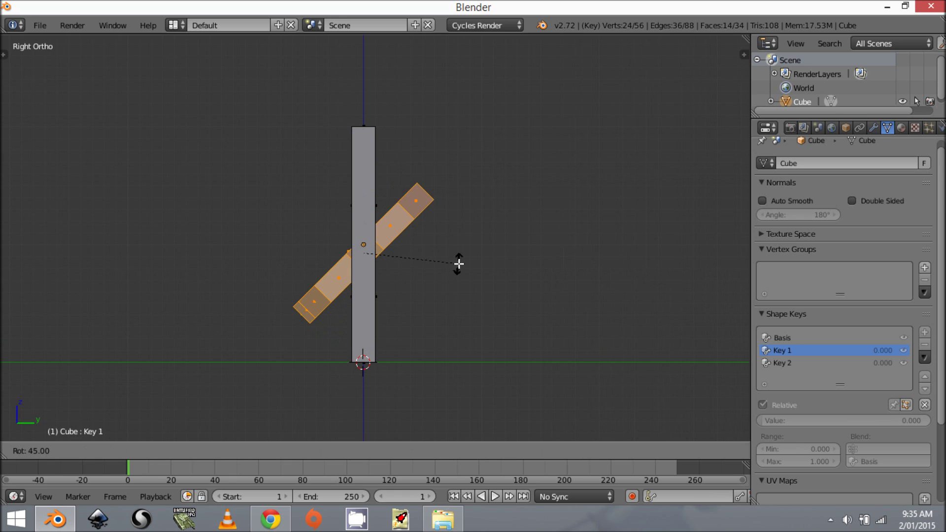
{"action": "left_click", "coordinate": [459, 263]}
{"action": "key", "text": "g"}
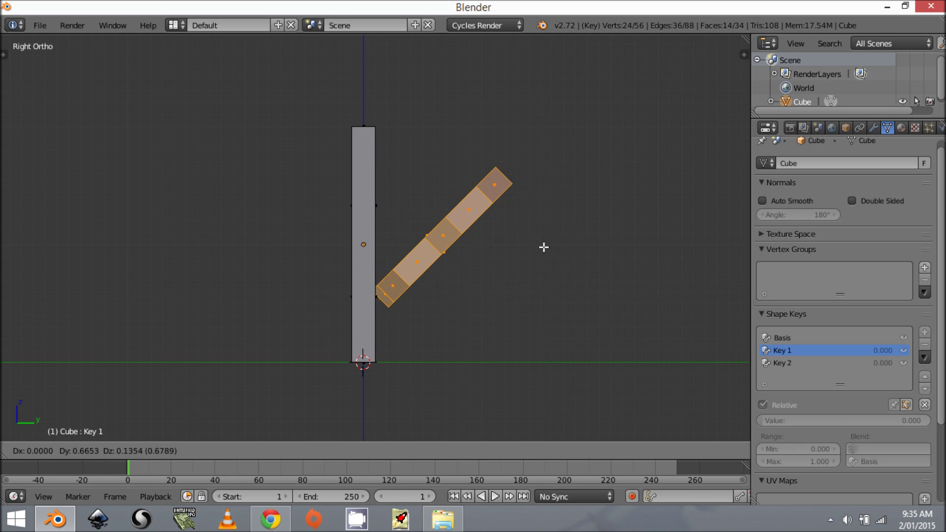
{"action": "right_click", "coordinate": [536, 247]}
{"action": "middle_click_drag", "start_coordinate": [535, 247], "coordinate": [559, 248]}
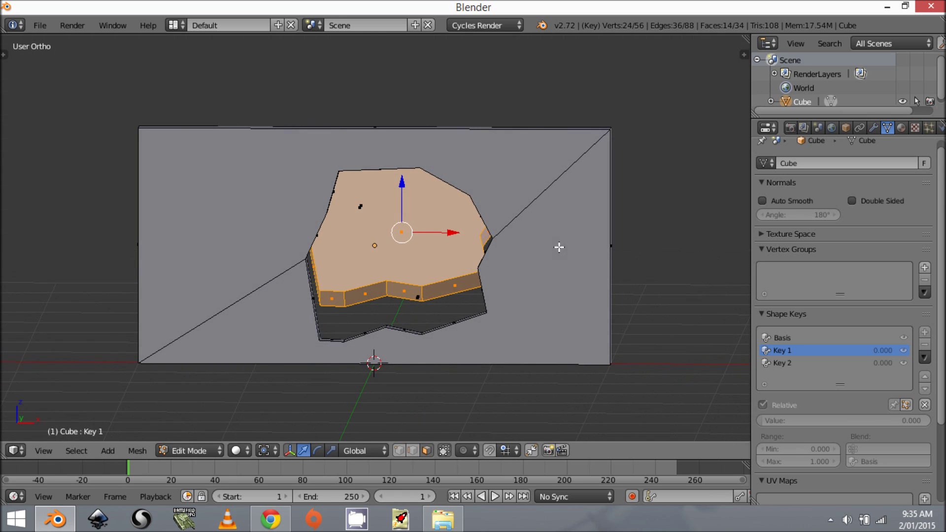
{"action": "key", "text": "g"}
{"action": "left_click", "coordinate": [555, 277]}
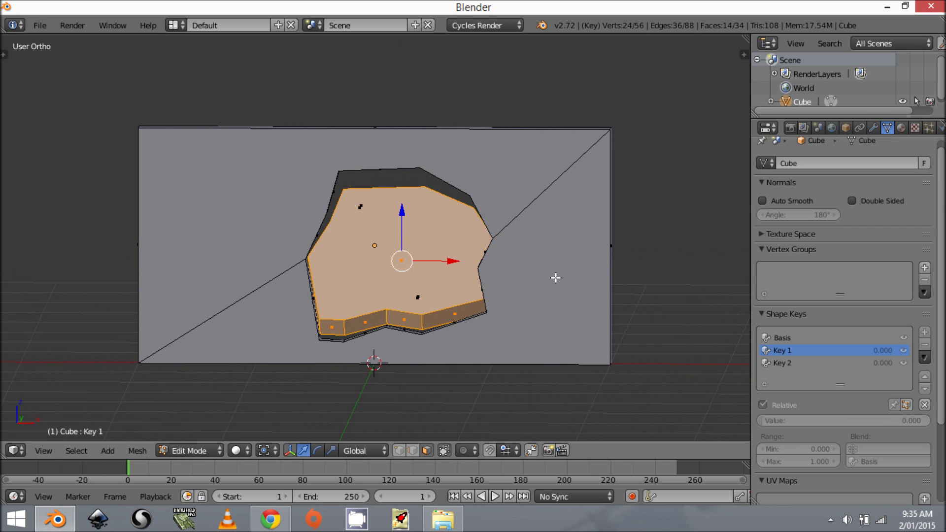
{"action": "middle_click_drag", "start_coordinate": [556, 277], "coordinate": [275, 286]}
- Preview Key 1 at full value and reposition the tilted chunk further
{"action": "key", "text": "Tab"}
{"action": "key", "text": "Tab"}
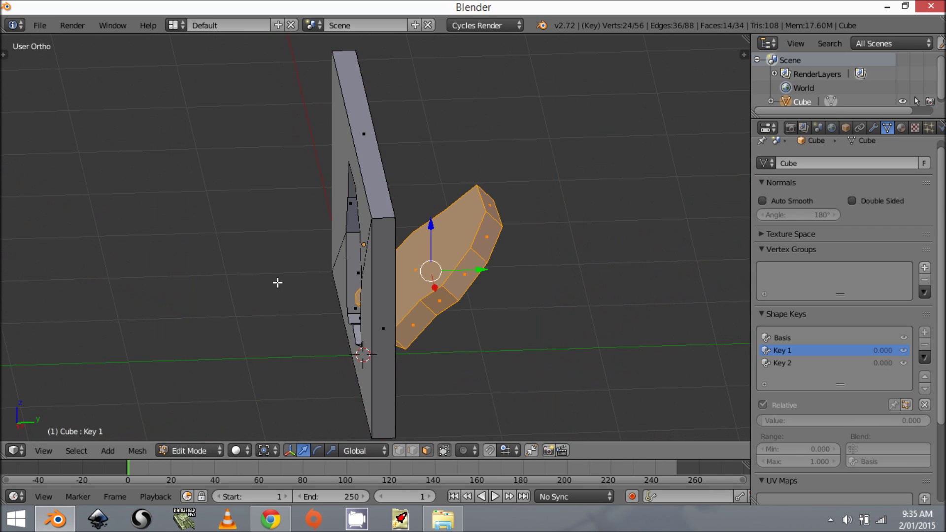
{"action": "key", "text": "KP_3"}
{"action": "key", "text": "Tab"}
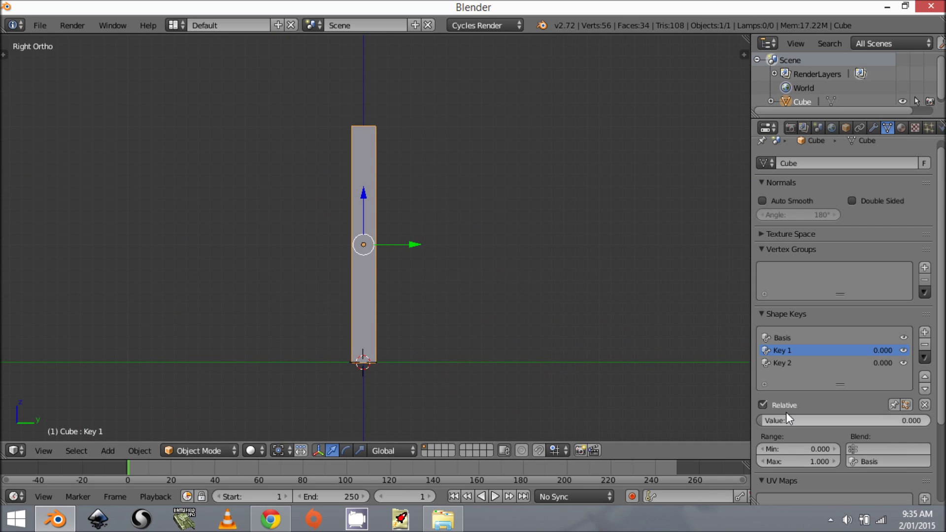
{"action": "left_click_drag", "start_coordinate": [784, 420], "coordinate": [931, 420]}
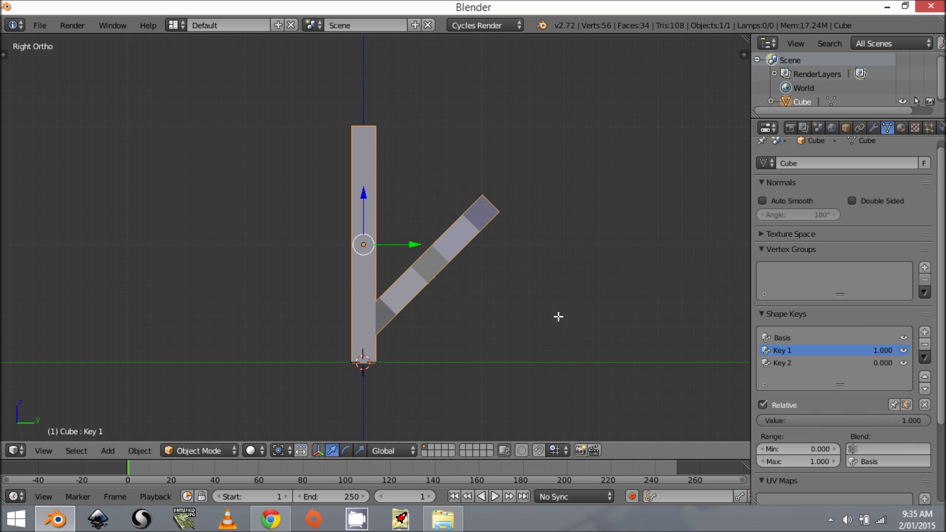
{"action": "key", "text": "Tab"}
{"action": "key", "text": "g"}
{"action": "left_click", "coordinate": [499, 290]}
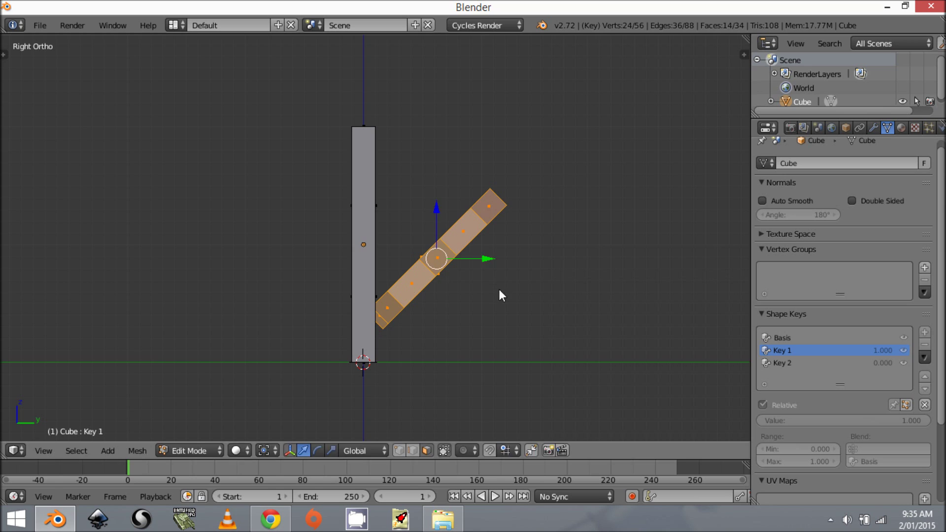
{"action": "key", "text": "Tab"}
{"action": "mouse_move", "coordinate": [931, 421]}
{"action": "left_mouse_down"}
{"action": "mouse_move", "coordinate": [761, 421]}
{"action": "mouse_move", "coordinate": [930, 420]}
{"action": "left_mouse_up"}
- Nudge the chunk up and right, then check it from the right-side view
{"action": "key", "text": "Tab"}
{"action": "key", "text": "g"}
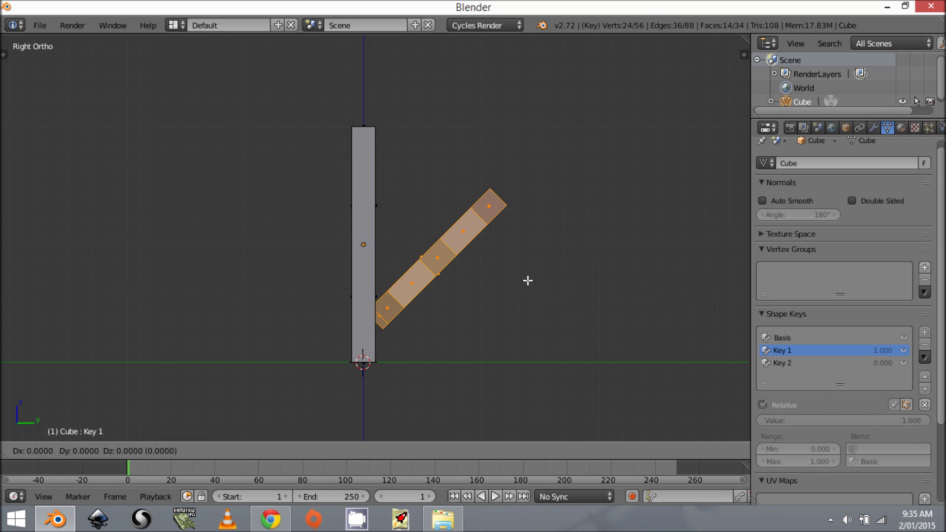
{"action": "left_click", "coordinate": [530, 277]}
{"action": "key", "text": "Tab"}
{"action": "middle_click_drag", "start_coordinate": [531, 278], "coordinate": [456, 288]}
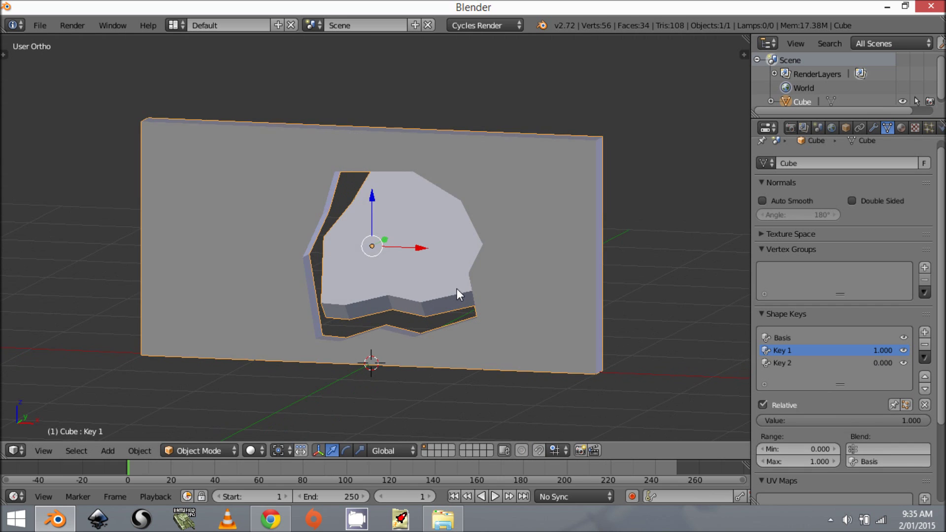
{"action": "key", "text": "KP_3"}
{"action": "scroll", "coordinate": [473, 295], "scroll_direction": "up", "scroll_amount": 2}
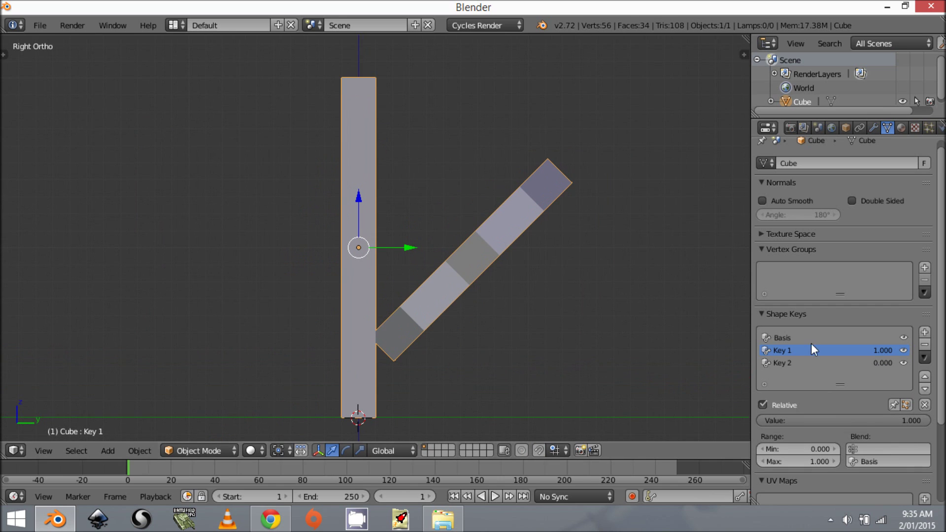
{"action": "left_click", "coordinate": [793, 363]}
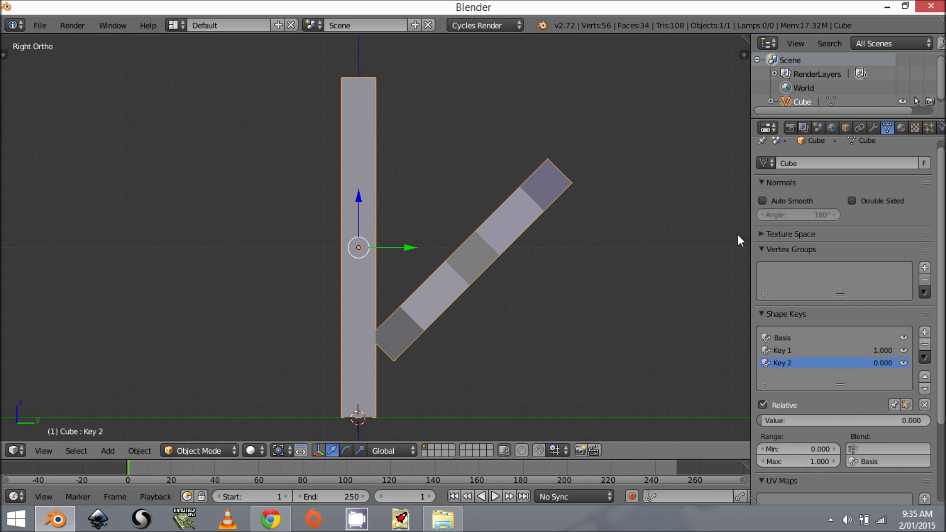
- On Key 2, rotate the chunk into a horizontal slab and set it at floor level
{"action": "key", "text": "Tab"}
{"action": "key", "text": "r"}
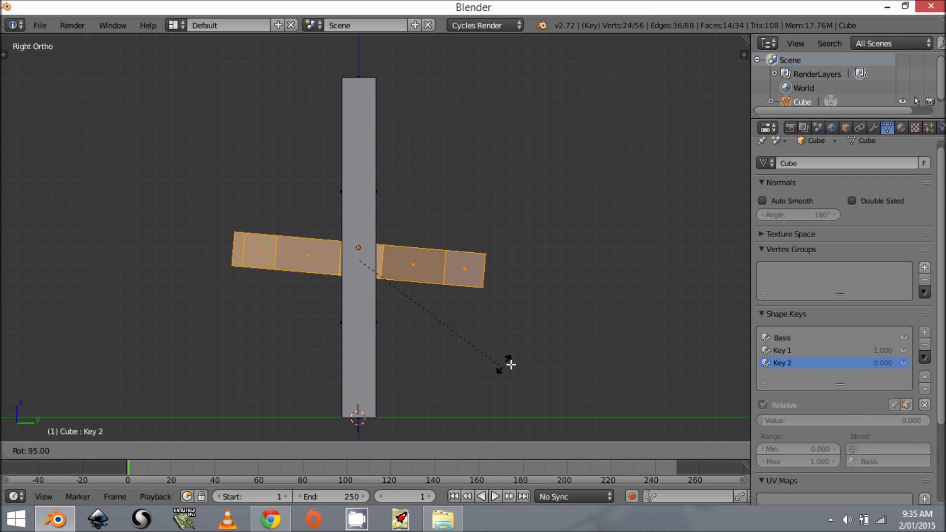
{"action": "left_click", "coordinate": [522, 359]}
{"action": "middle_click_drag", "start_coordinate": [499, 323], "coordinate": [412, 209], "text": "shift"}
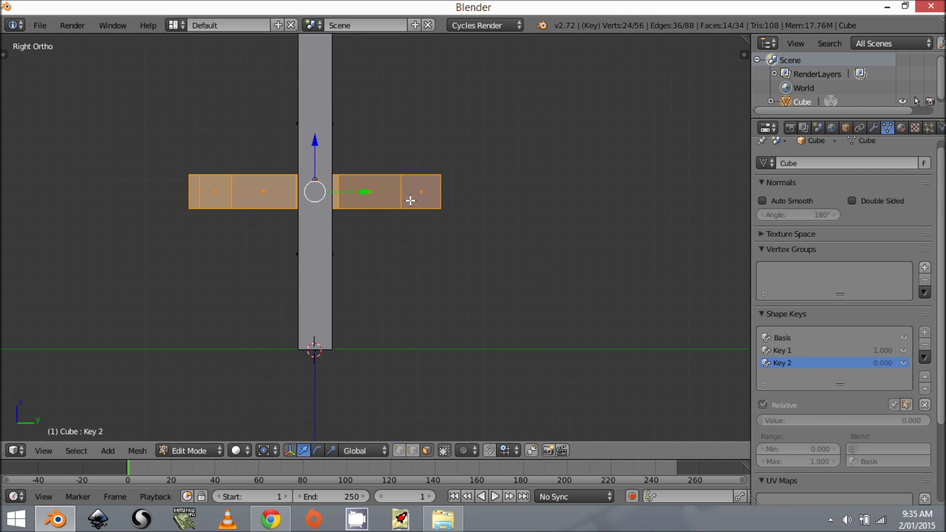
{"action": "key", "text": "g"}
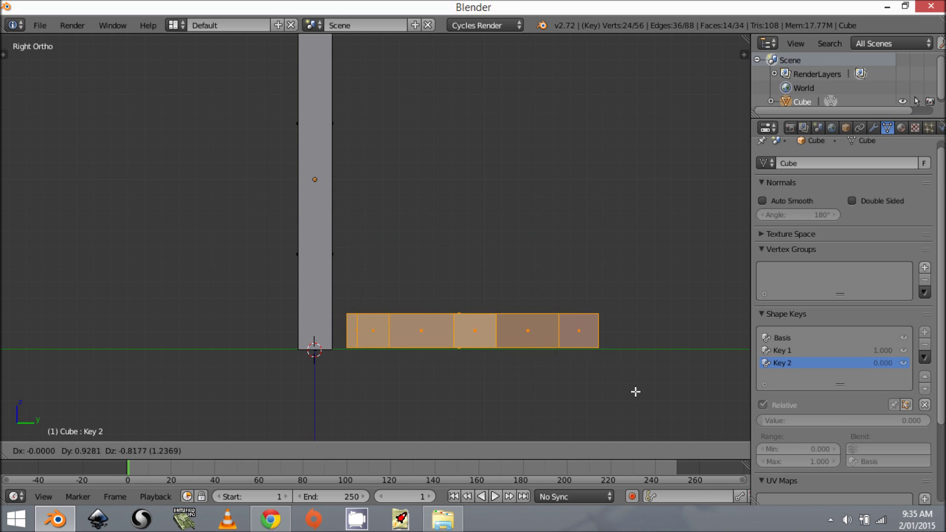
{"action": "left_click", "coordinate": [632, 388]}
- Adjust the slab's floor position and preview Key 2 dropping it
{"action": "middle_click_drag", "start_coordinate": [632, 388], "coordinate": [408, 266]}
{"action": "key", "text": "g"}
{"action": "left_click", "coordinate": [437, 408]}
{"action": "key", "text": "KP_5"}
{"action": "key", "text": "Tab"}
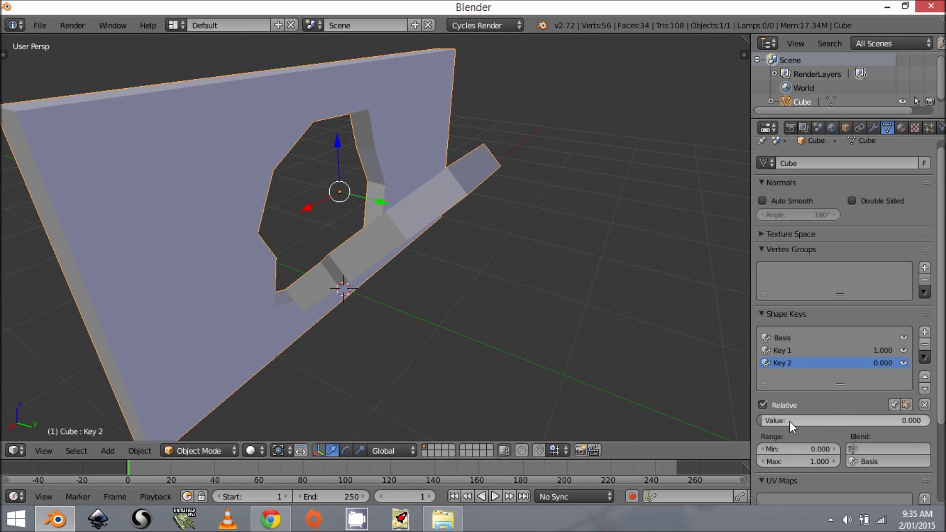
{"action": "left_click_drag", "start_coordinate": [790, 422], "coordinate": [757, 421]}
- Test the shapes: Key 1 at 0, Key 2 at 0.526, then Key 1 raised
{"action": "left_click", "coordinate": [854, 352]}
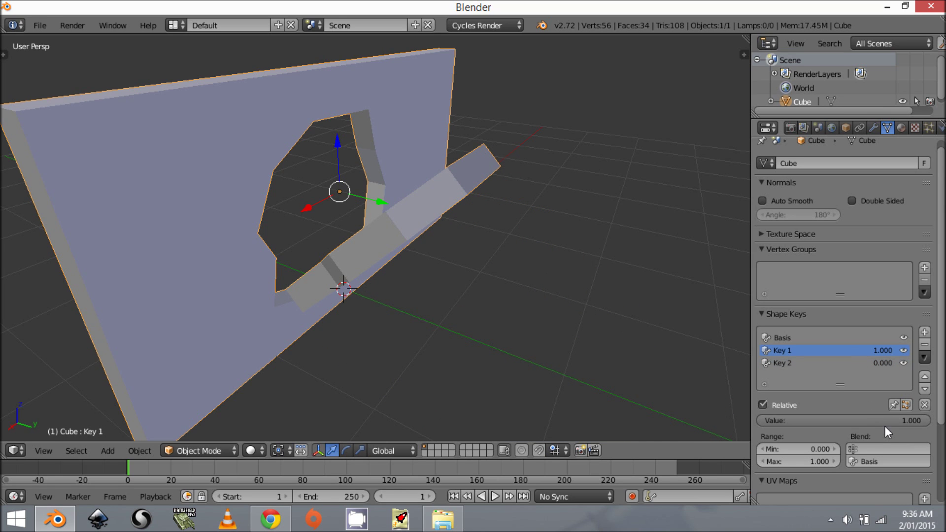
{"action": "left_click_drag", "start_coordinate": [887, 422], "coordinate": [850, 422]}
{"action": "middle_click_drag", "start_coordinate": [491, 302], "coordinate": [527, 298]}
{"action": "left_click", "coordinate": [810, 350]}
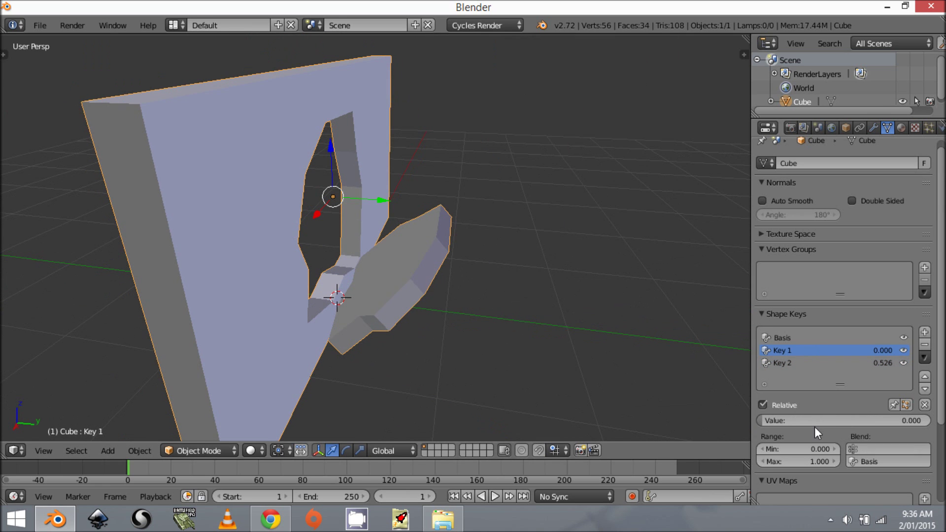
{"action": "left_click_drag", "start_coordinate": [803, 421], "coordinate": [929, 421]}
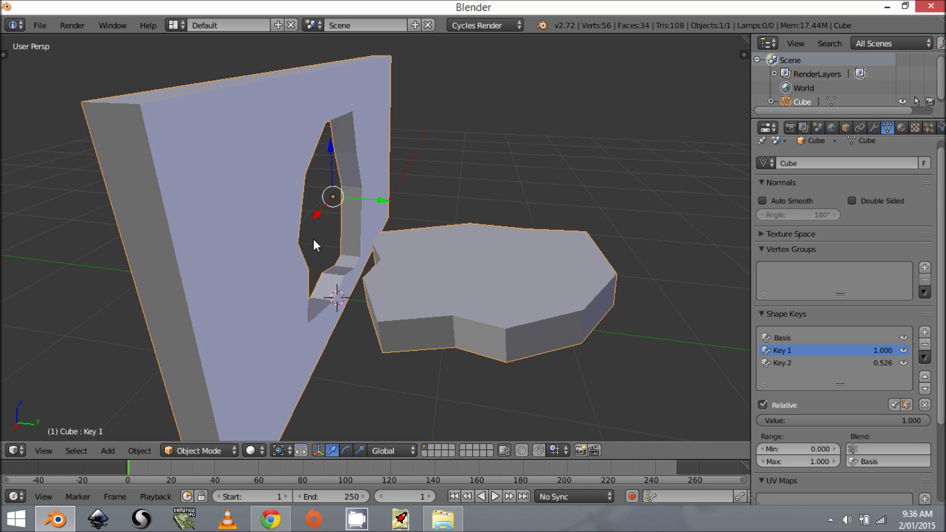
{"action": "middle_click_drag", "start_coordinate": [313, 239], "coordinate": [424, 266]}
- Reset Key 1 and Key 2 to 0 and zoom the timeline
{"action": "left_click_drag", "start_coordinate": [882, 351], "coordinate": [798, 350]}
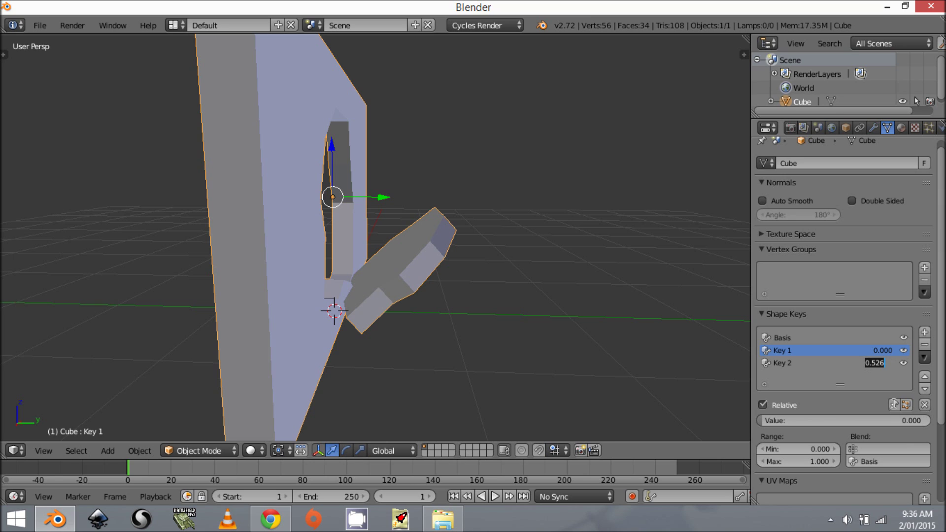
{"action": "type", "text": "0"}
{"action": "key", "text": "Return"}
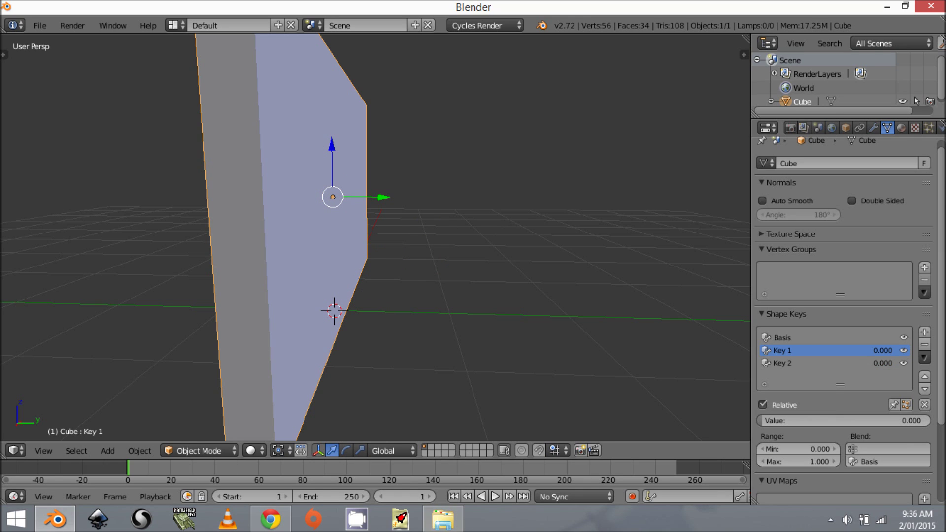
{"action": "scroll", "coordinate": [305, 478], "scroll_direction": "up", "scroll_amount": 2}
{"action": "scroll", "coordinate": [320, 471], "scroll_direction": "up", "scroll_amount": 2}
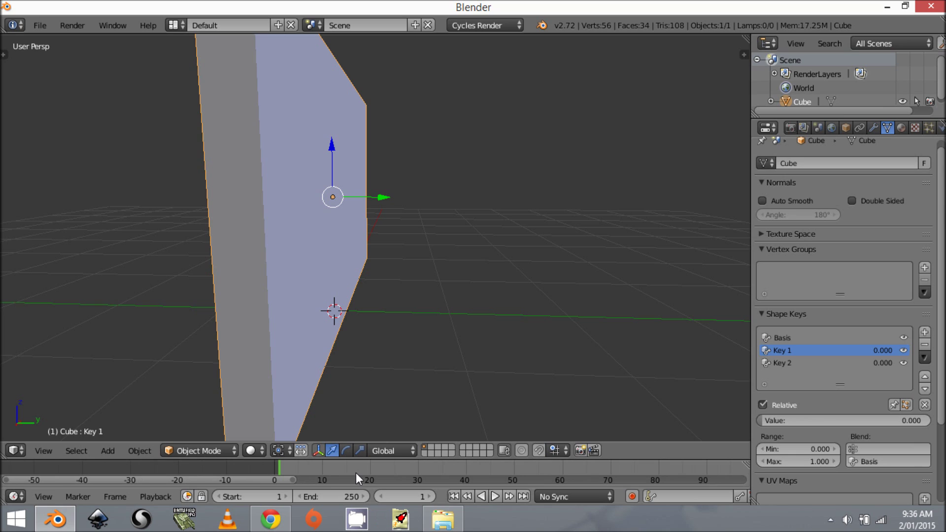
{"action": "scroll", "coordinate": [356, 473], "scroll_direction": "up", "scroll_amount": 3}
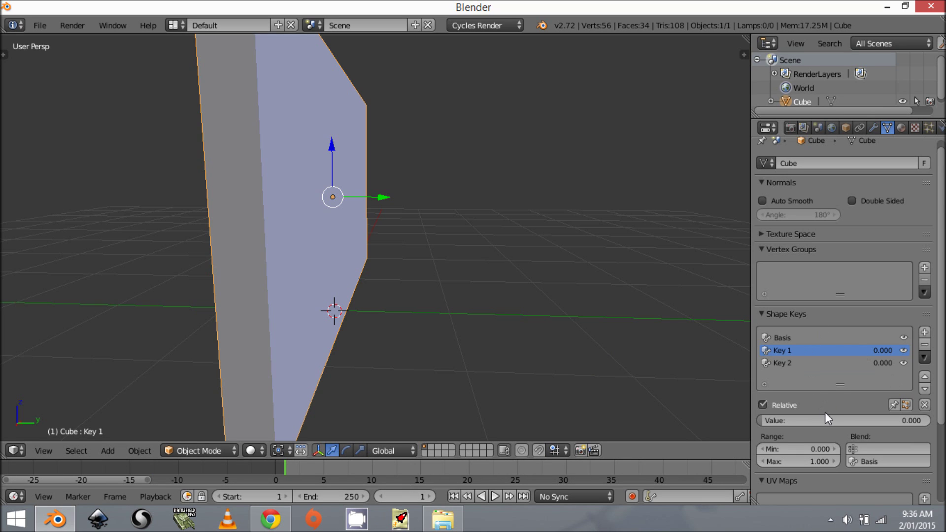
- Keyframe Key 1 at 0 on frame 1 and at 1 on frame 5
{"action": "key", "text": "i"}
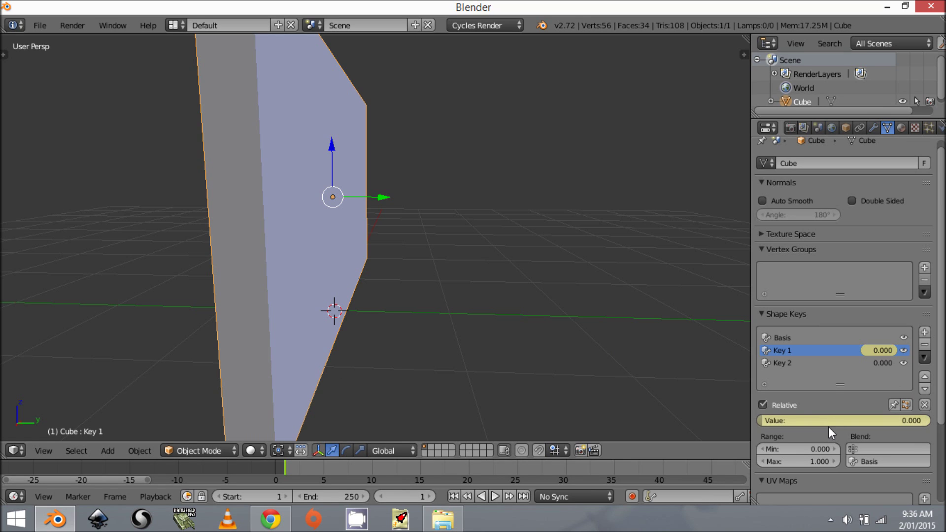
{"action": "left_click", "coordinate": [325, 469]}
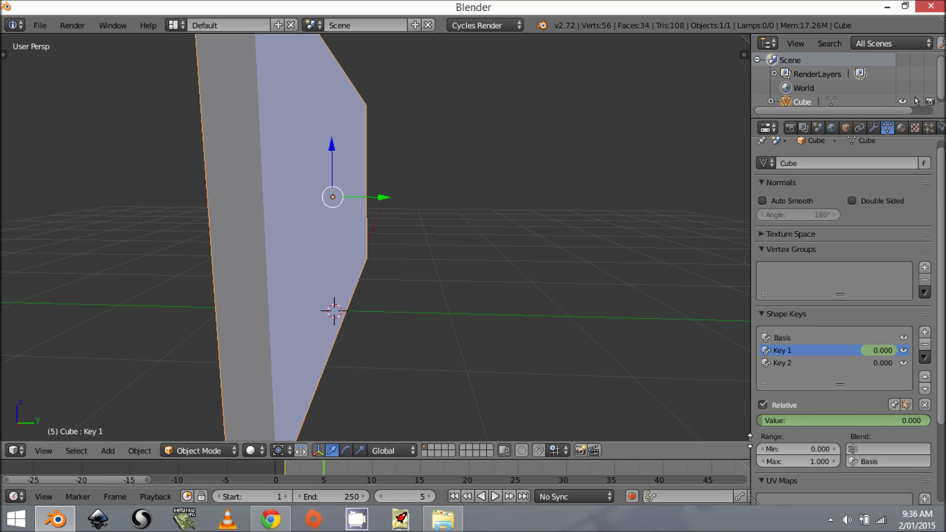
{"action": "left_click_drag", "start_coordinate": [792, 422], "coordinate": [915, 421]}
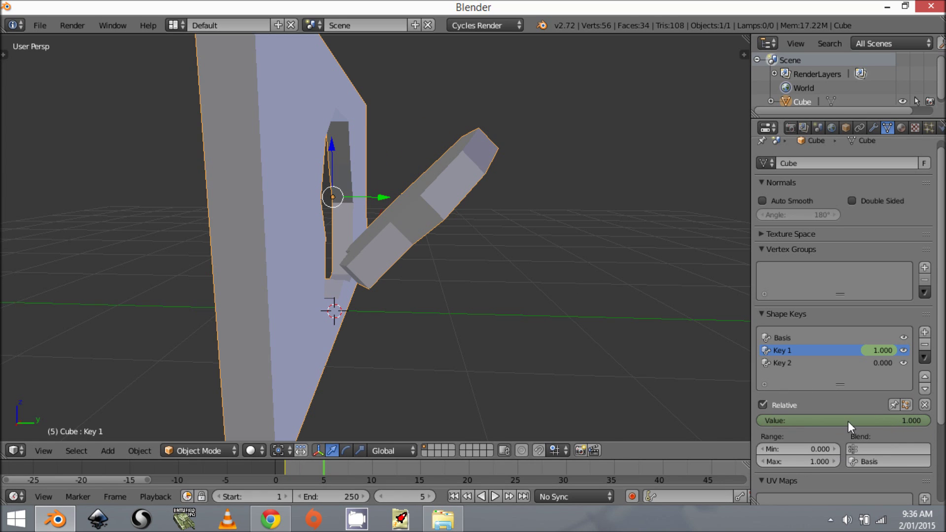
{"action": "key", "text": "i"}
{"action": "middle_click_drag", "start_coordinate": [269, 218], "coordinate": [232, 237]}
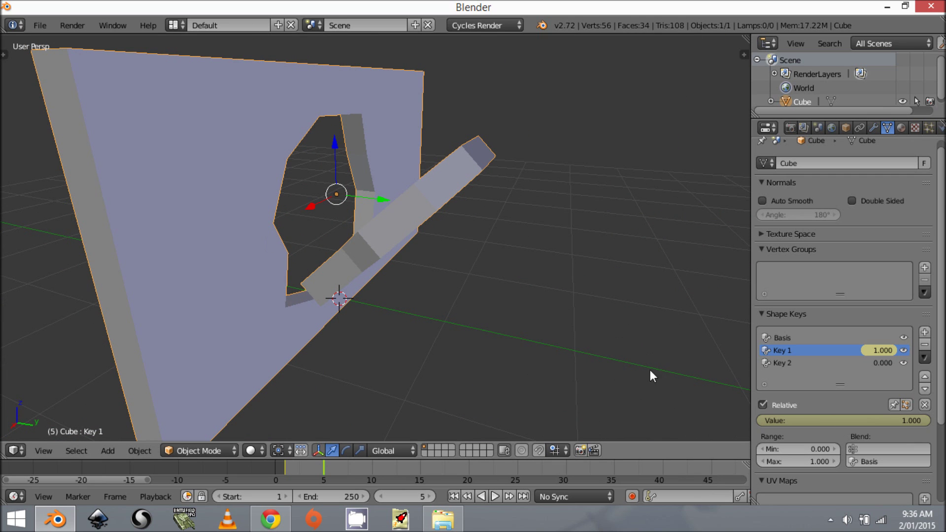
- Keyframe Key 1 back to 0 on frame 10 and scrub frames 0–5 to preview
{"action": "left_click", "coordinate": [371, 465]}
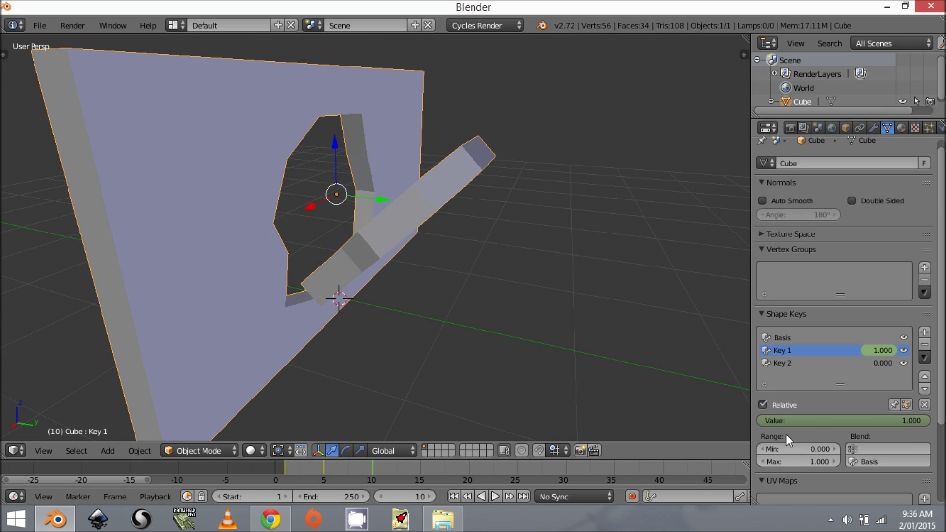
{"action": "key", "text": "BackSpace"}
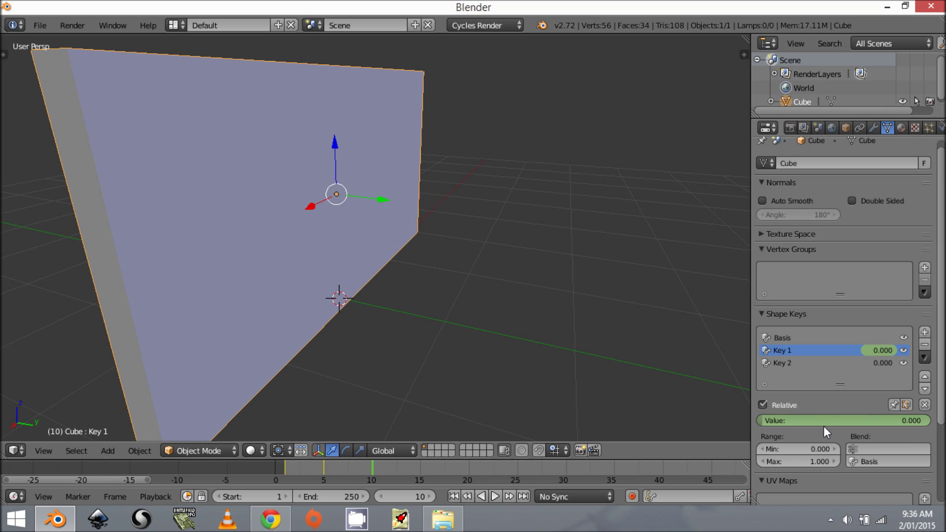
{"action": "key", "text": "i"}
{"action": "left_click", "coordinate": [255, 466]}
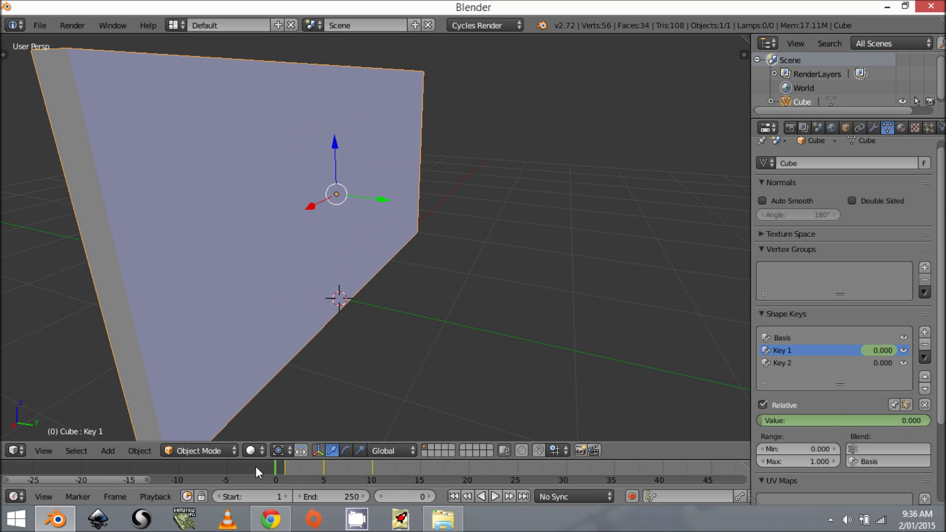
{"action": "left_click_drag", "start_coordinate": [256, 467], "coordinate": [321, 466]}
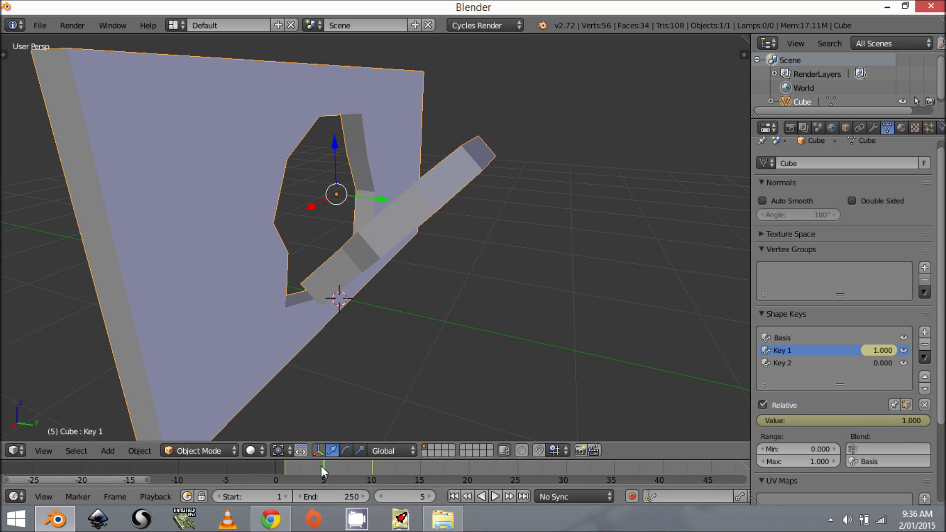
{"action": "left_click", "coordinate": [803, 362]}
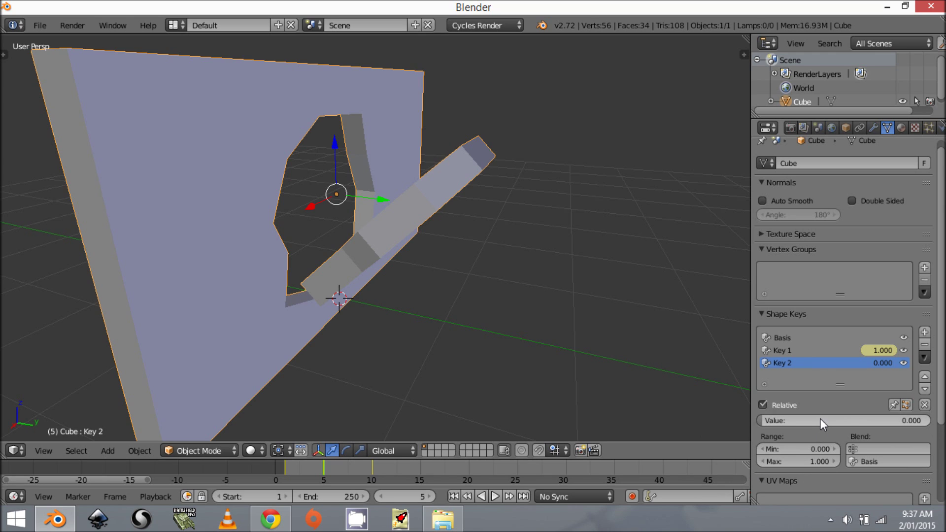
- Keyframe Key 2 at 0 on frame 5 and 1.000 on frame 10
{"action": "key", "text": "i"}
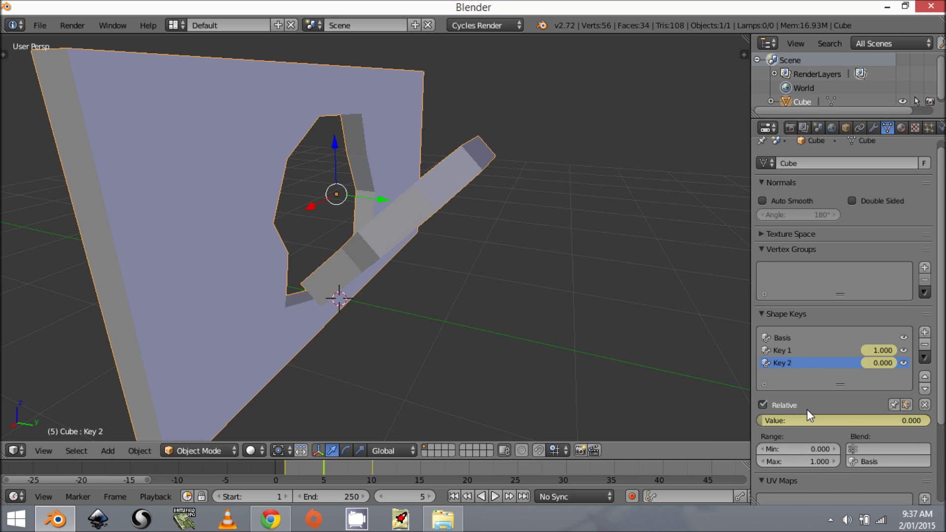
{"action": "left_click_drag", "start_coordinate": [359, 475], "coordinate": [373, 466]}
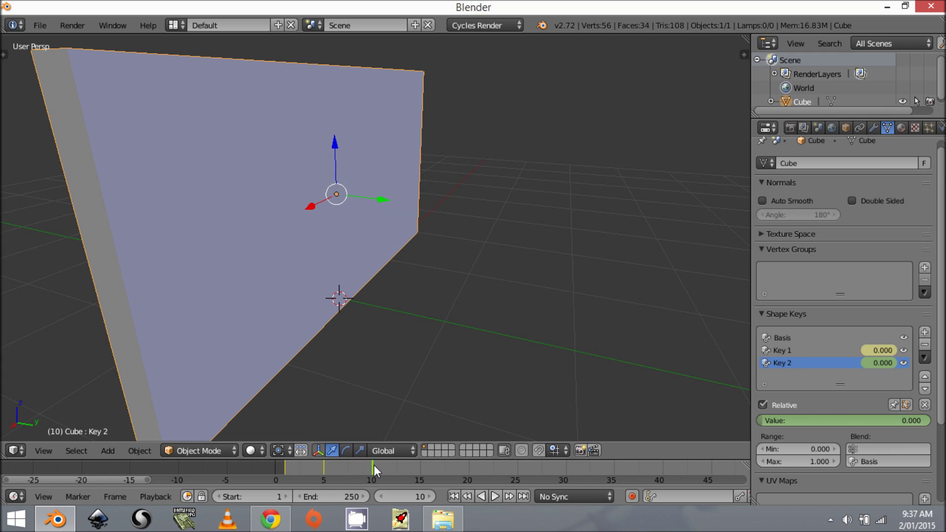
{"action": "left_click_drag", "start_coordinate": [823, 419], "coordinate": [888, 422]}
{"action": "key", "text": "i"}
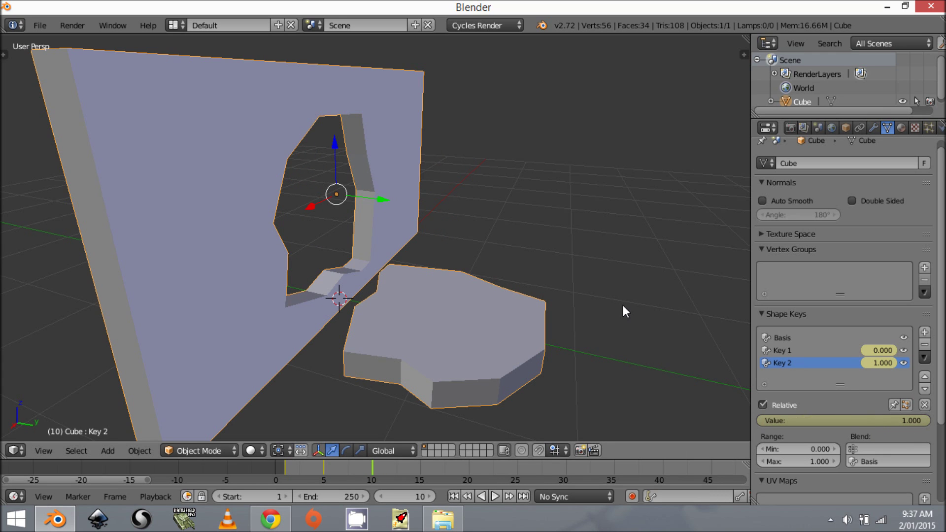
- Play the shape key animation from frame 1, then deselect the wall and inspect it
{"action": "key", "text": "shift+Left"}
{"action": "key", "text": "alt+a"}
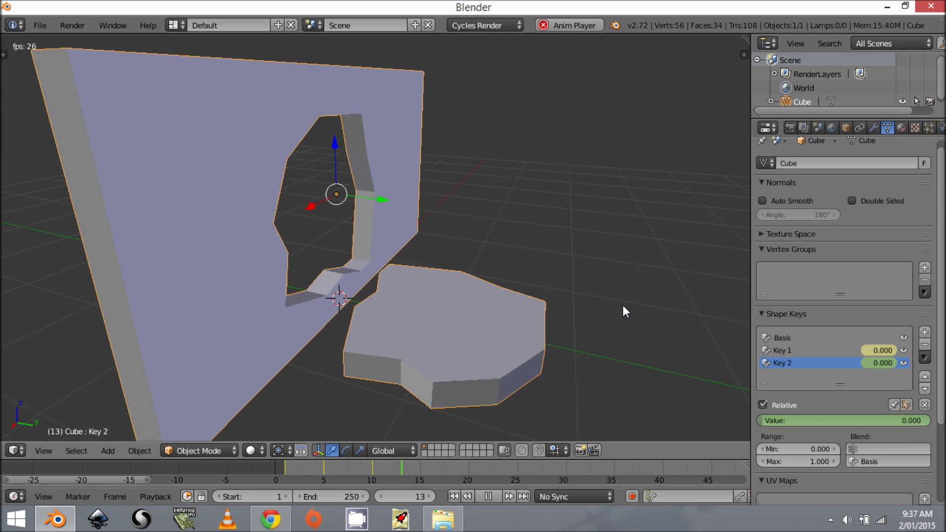
{"action": "key", "text": "Escape"}
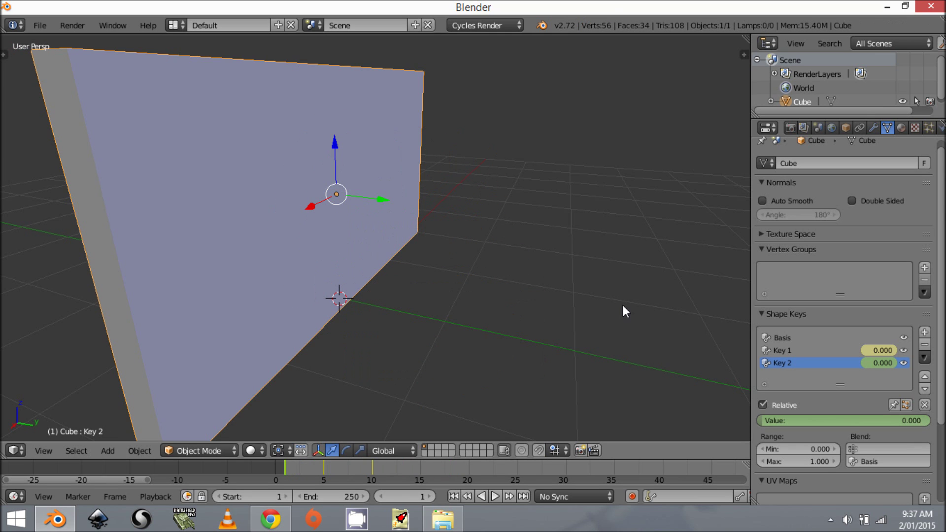
{"action": "key", "text": "a"}
{"action": "scroll", "coordinate": [392, 190], "scroll_direction": "down", "scroll_amount": 3}
{"action": "middle_click_drag", "start_coordinate": [304, 210], "coordinate": [368, 209]}
{"action": "scroll", "coordinate": [368, 209], "scroll_direction": "up", "scroll_amount": 2}
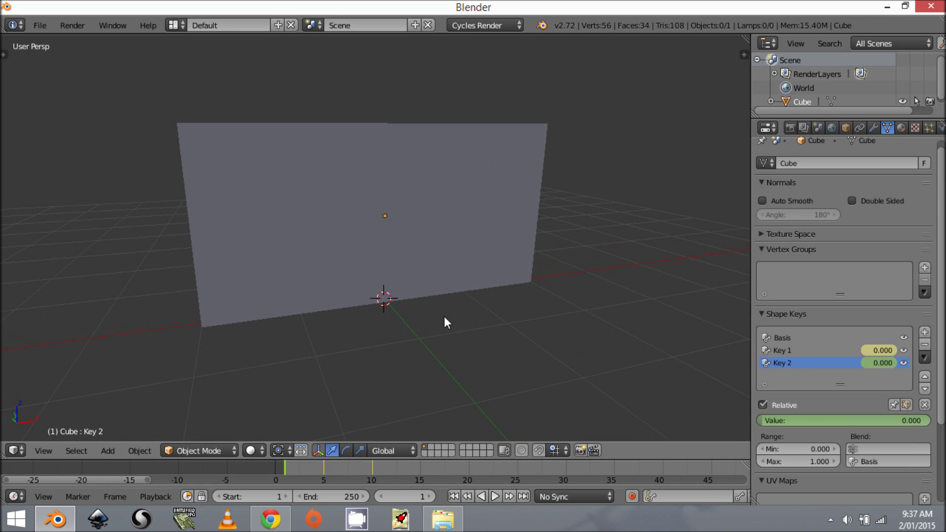
{"action": "middle_click_drag", "start_coordinate": [362, 242], "coordinate": [415, 211]}
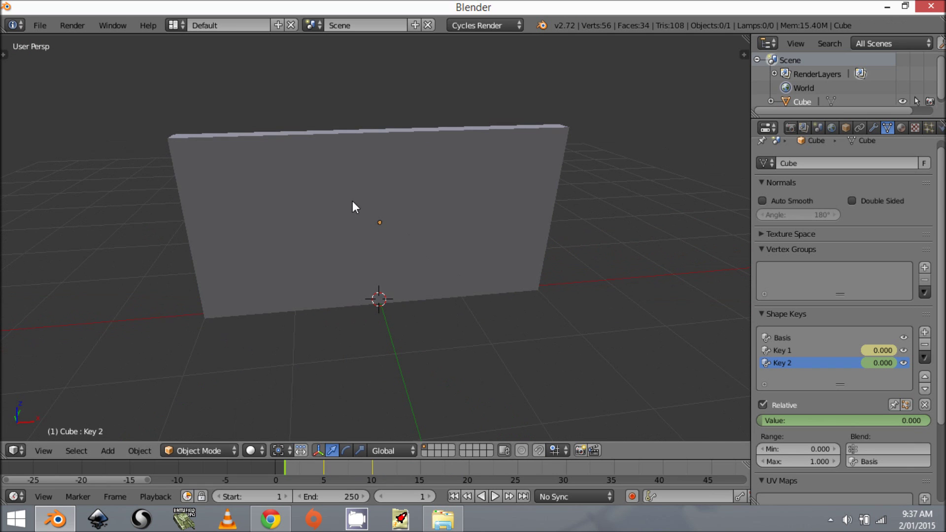
{"action": "middle_click_drag", "start_coordinate": [553, 229], "coordinate": [418, 304]}
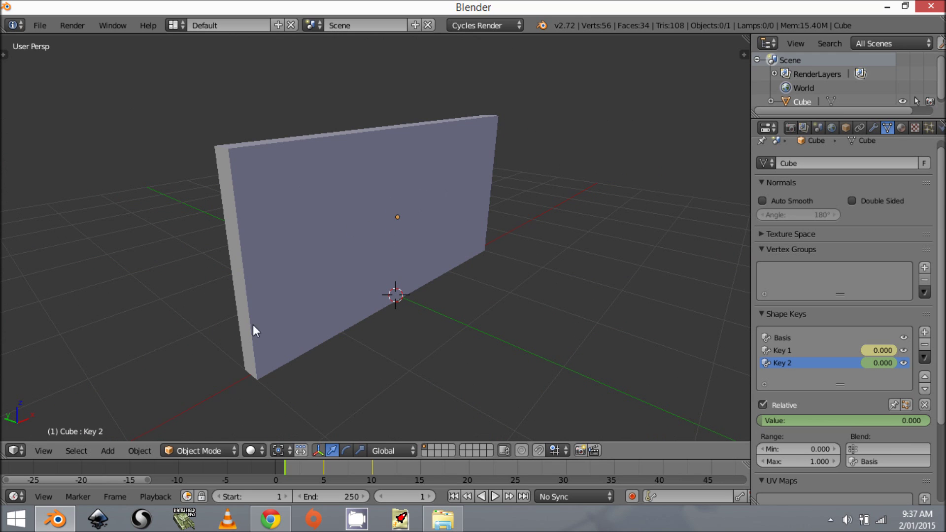
- Switch to the Game Logic layout and select the wall in a perspective view
{"action": "left_click", "coordinate": [175, 23]}
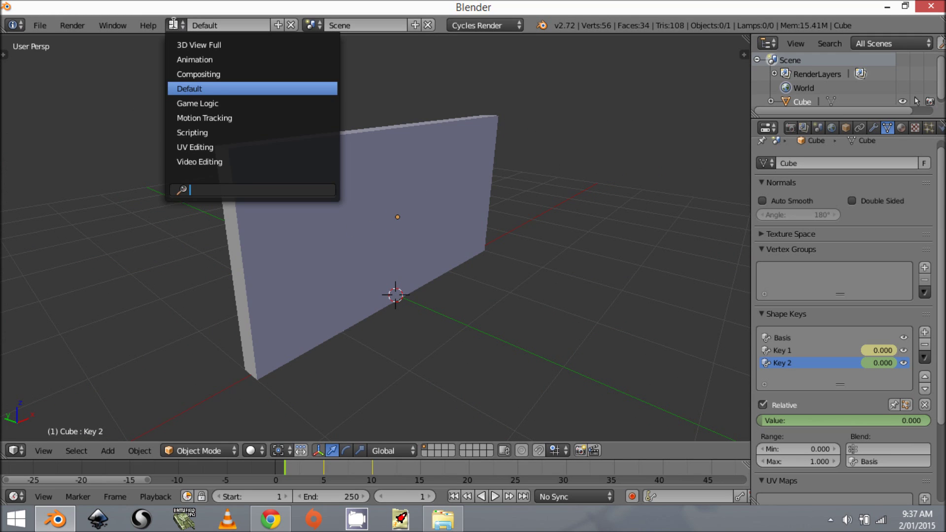
{"action": "left_click", "coordinate": [205, 103]}
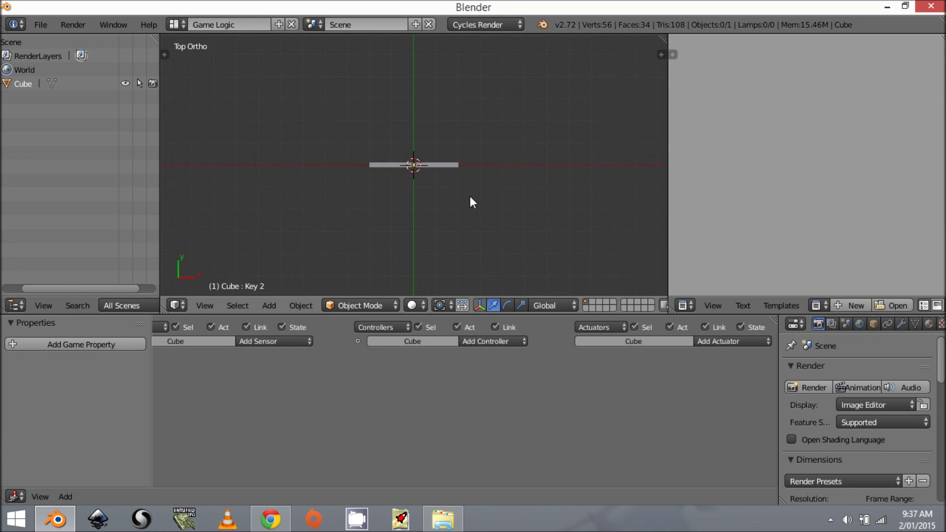
{"action": "middle_click_drag", "start_coordinate": [469, 197], "coordinate": [439, 122]}
{"action": "right_click", "coordinate": [439, 143]}
{"action": "key", "text": "KP_5"}
{"action": "key", "text": "a"}
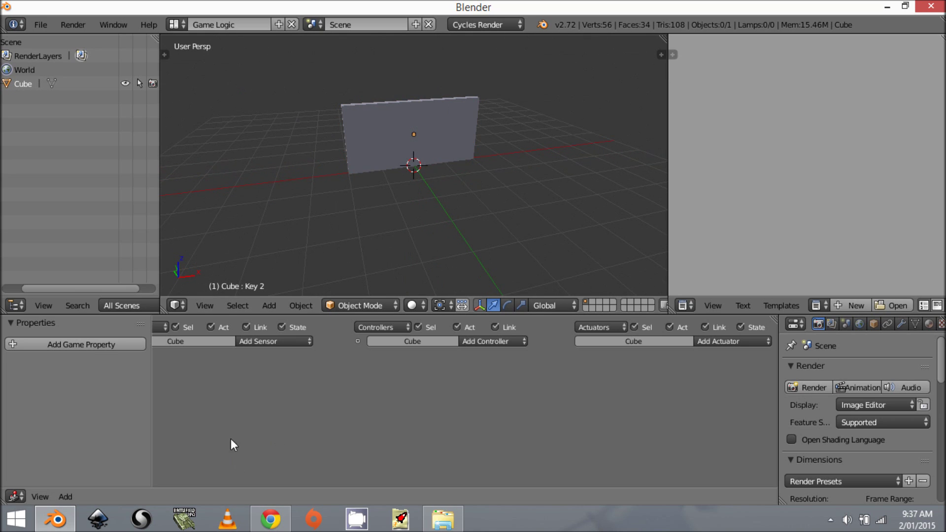
{"action": "key", "text": "Home"}
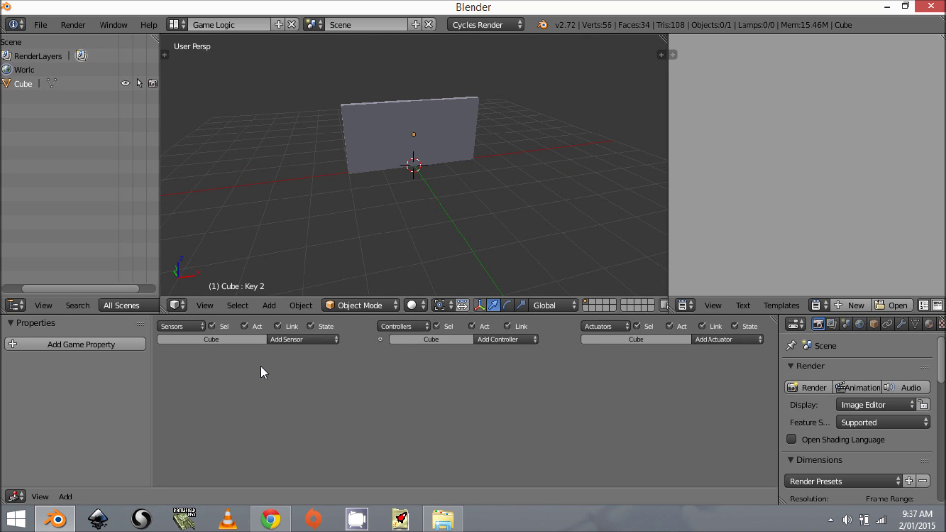
- Add a Keyboard sensor to the wall and collapse its settings
{"action": "left_click", "coordinate": [326, 339]}
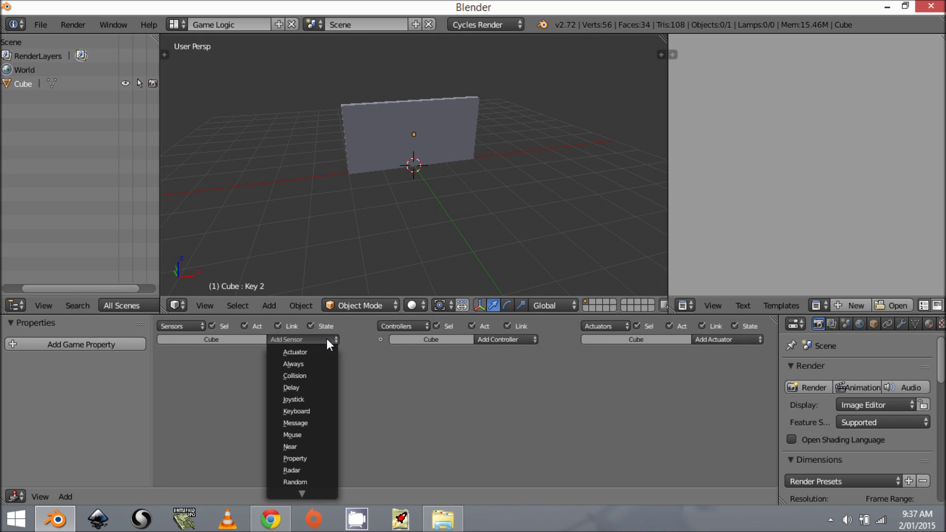
{"action": "left_click", "coordinate": [301, 412]}
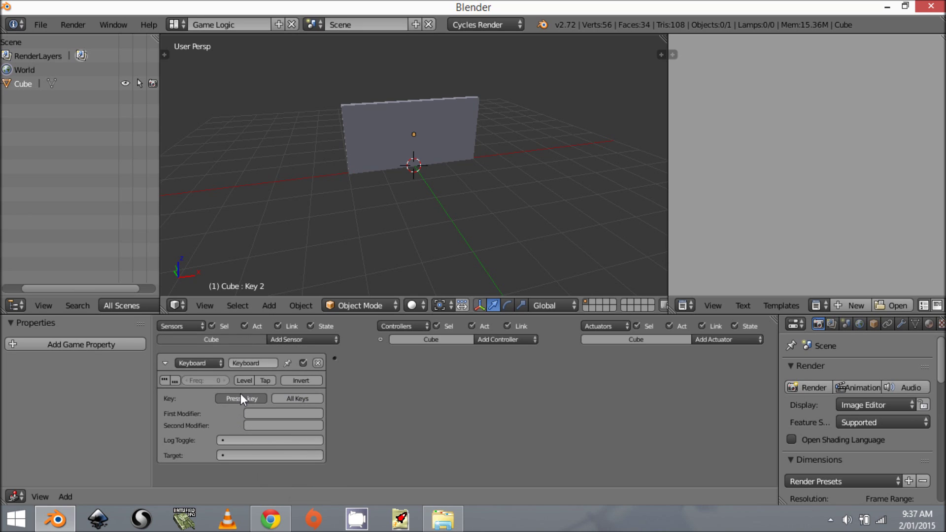
{"action": "left_click", "coordinate": [165, 364]}
{"action": "left_click", "coordinate": [312, 340]}
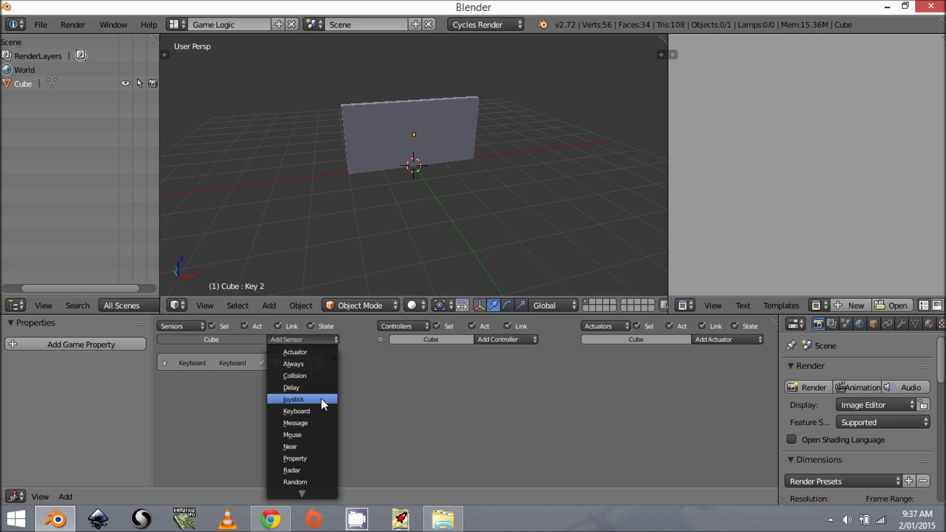
{"action": "middle_click_drag", "start_coordinate": [518, 279], "coordinate": [699, 374]}
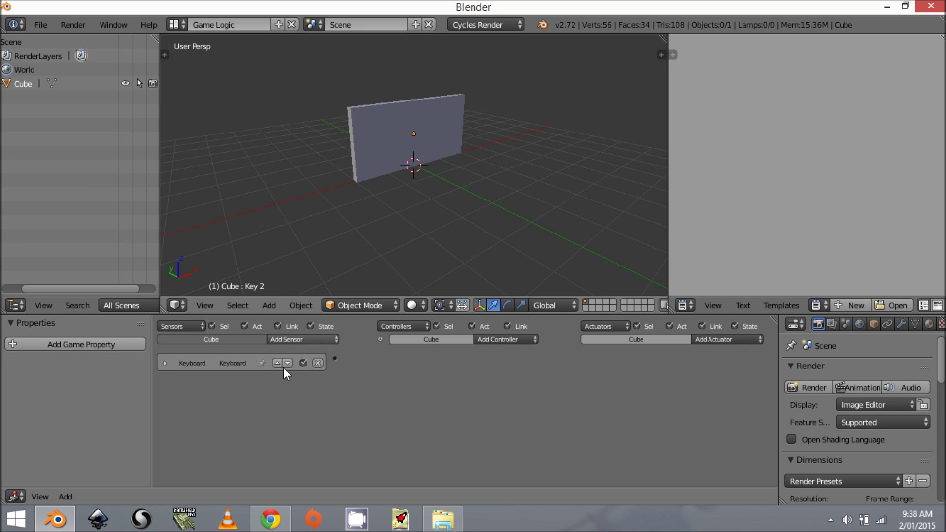
{"action": "left_click", "coordinate": [724, 340]}
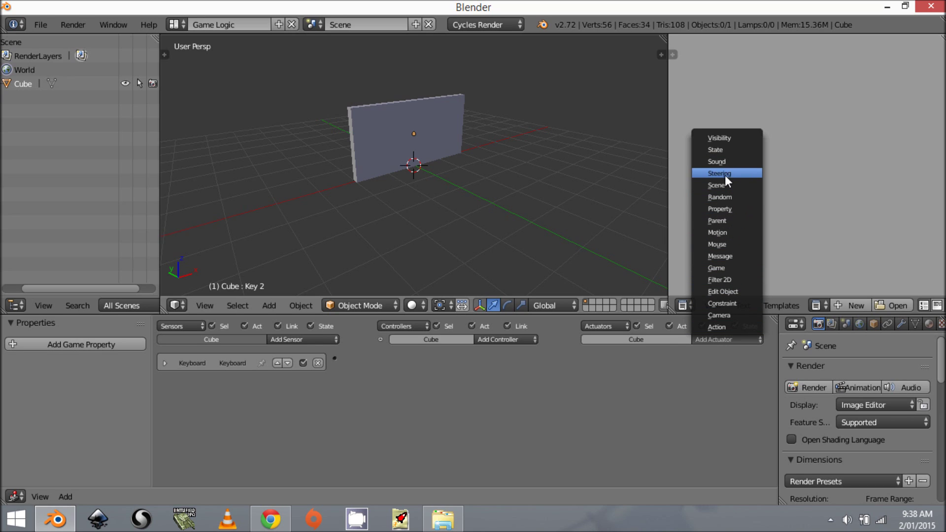
- Add an Action actuator playing KeyAction with End Frame 10
{"action": "left_click", "coordinate": [723, 327]}
{"action": "left_click", "coordinate": [632, 393]}
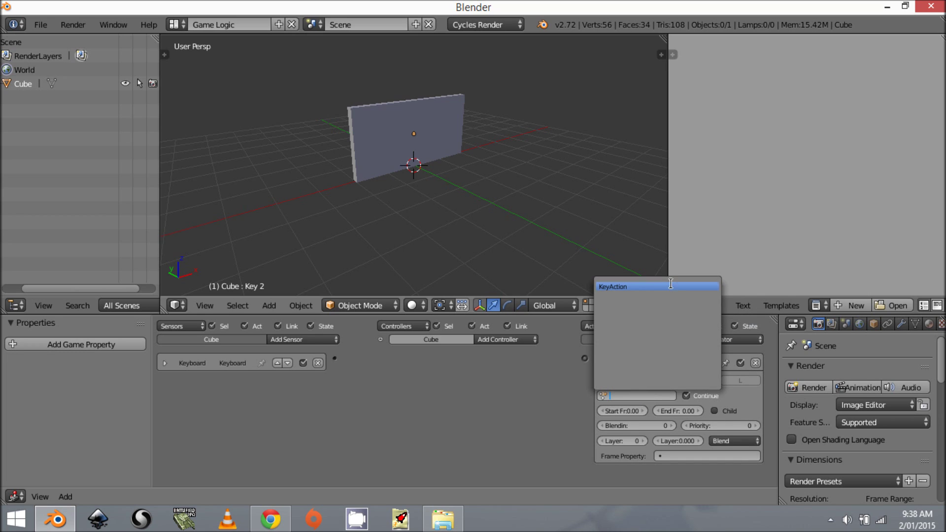
{"action": "left_click", "coordinate": [631, 284]}
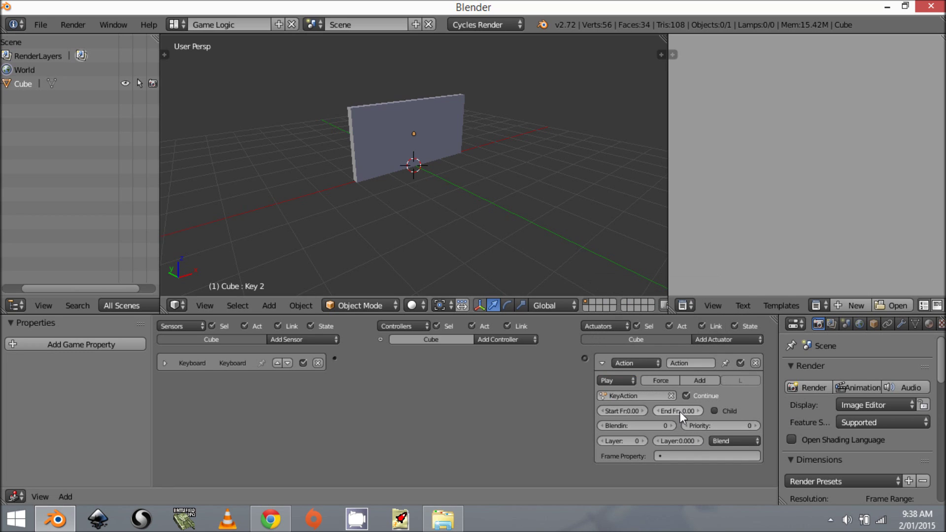
{"action": "type", "text": "10"}
{"action": "key", "text": "Return"}
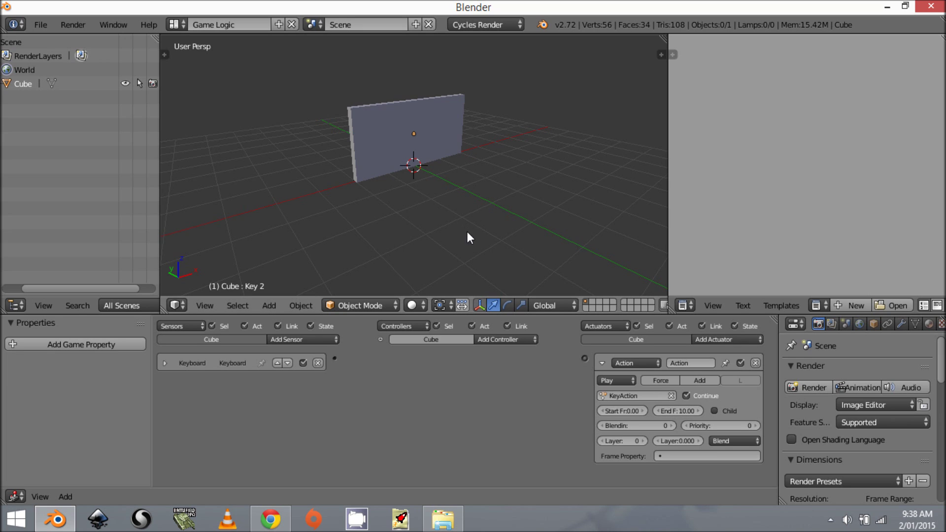
- Link the Keyboard sensor through an And controller to the Action actuator
{"action": "middle_click_drag", "start_coordinate": [477, 205], "coordinate": [443, 212]}
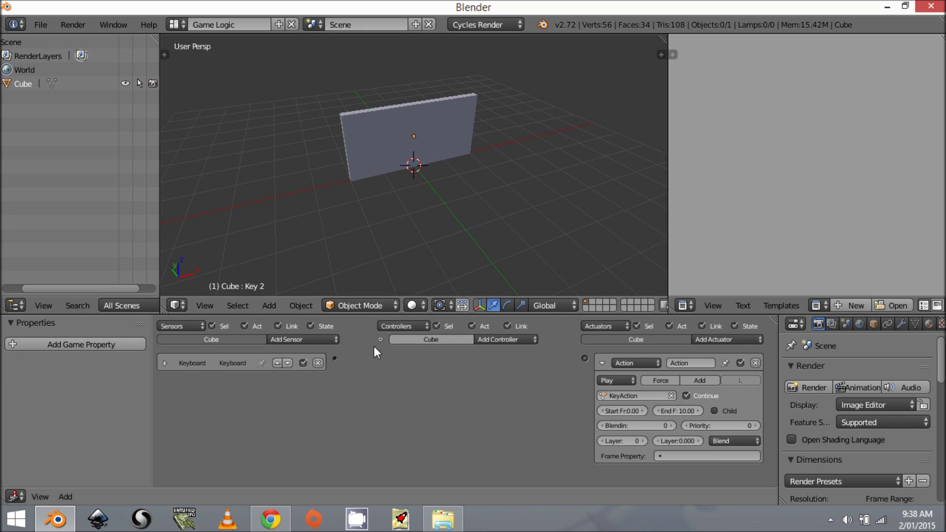
{"action": "left_click_drag", "start_coordinate": [337, 359], "coordinate": [584, 360]}
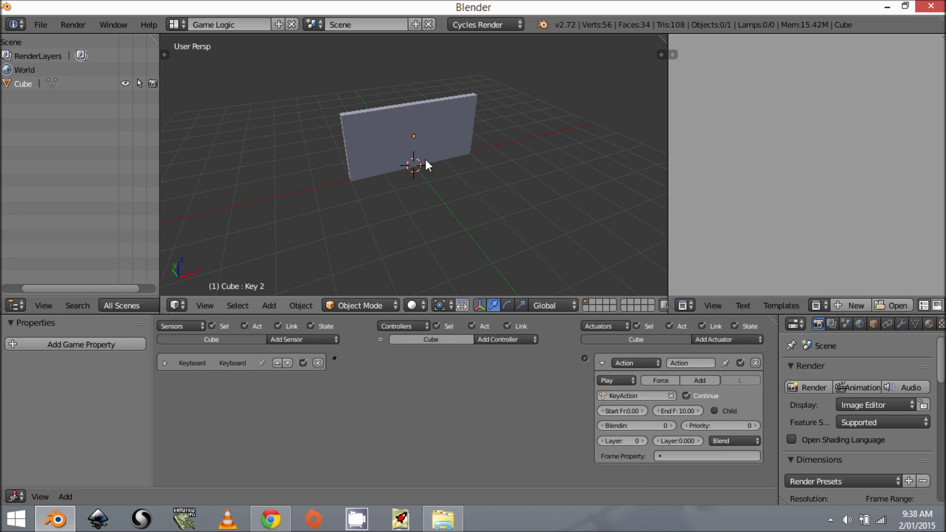
{"action": "right_click", "coordinate": [426, 161]}
{"action": "left_click_drag", "start_coordinate": [334, 359], "coordinate": [585, 358]}
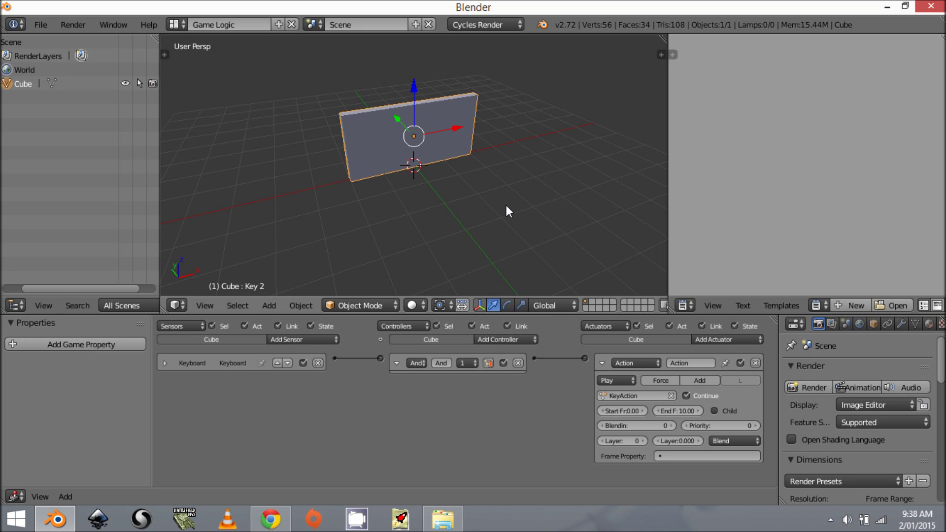
- Run the game twice, pressing Space to trigger the chunk animation
{"action": "key", "text": "p"}
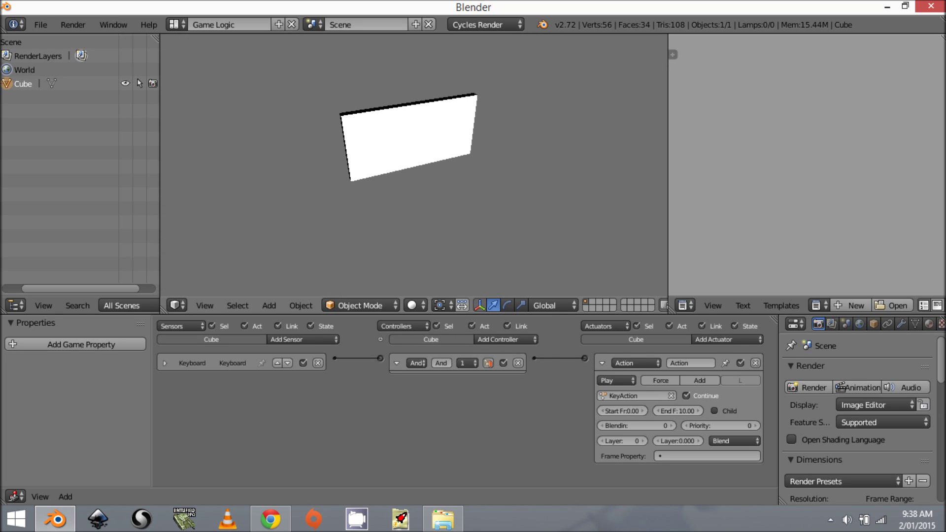
{"action": "key", "text": "space"}
{"action": "key", "text": "Escape"}
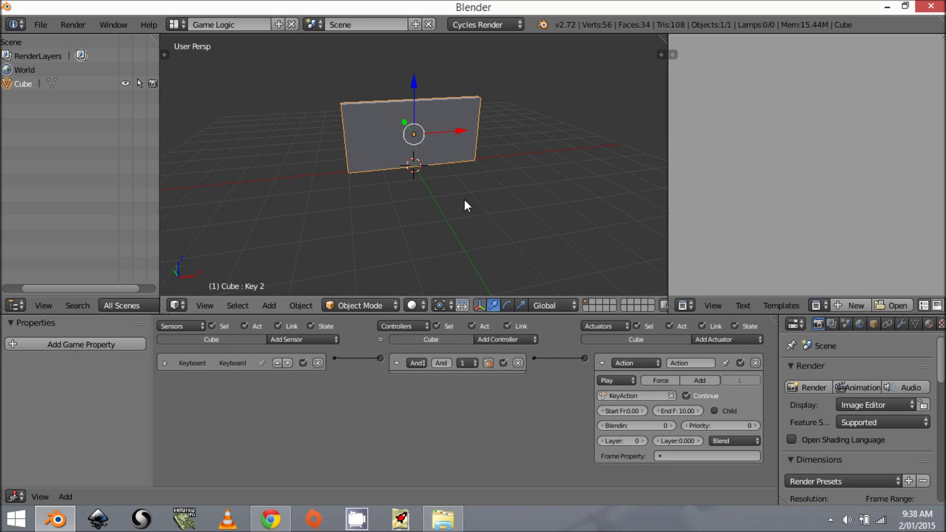
{"action": "key", "text": "p"}
{"action": "key", "text": "space"}
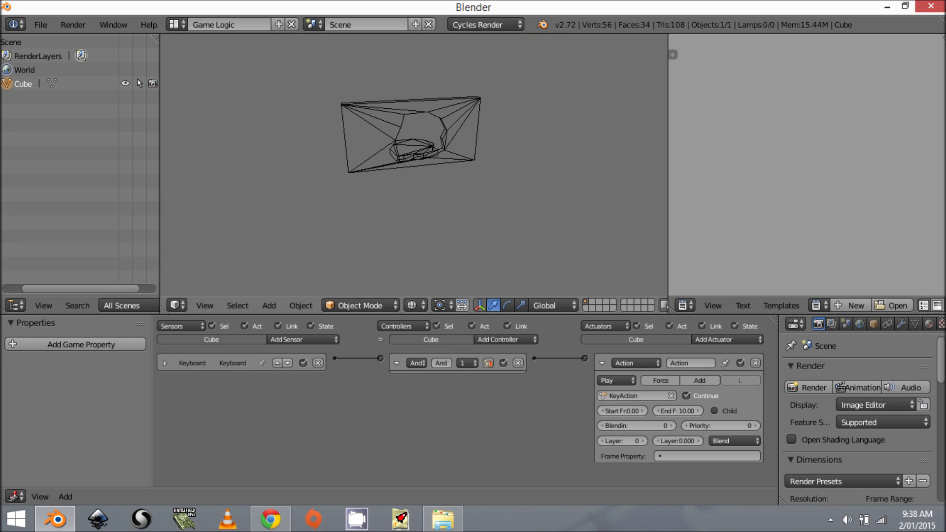
{"action": "key", "text": "Escape"}
- Zoom in on the wall, run the game again, then stop it
{"action": "middle_click_drag", "start_coordinate": [381, 93], "coordinate": [471, 137]}
{"action": "key", "text": "p"}
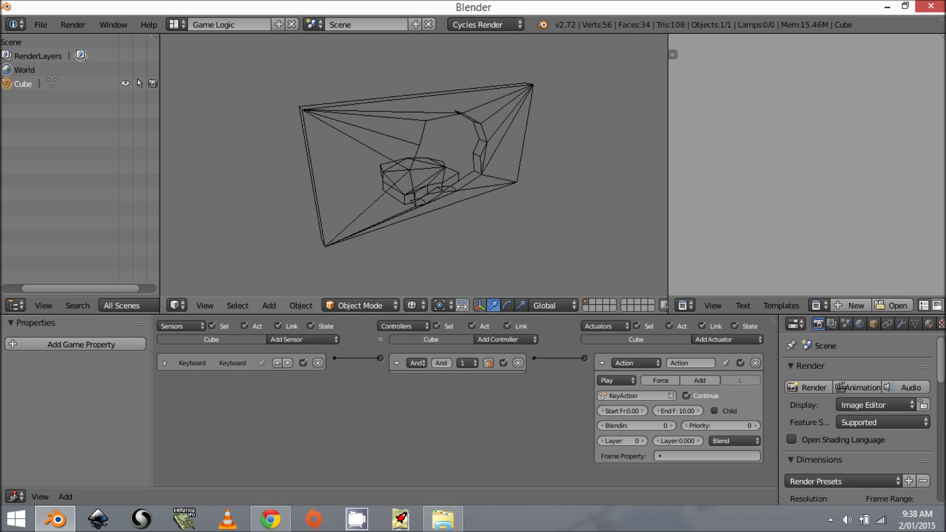
{"action": "key", "text": "Escape"}
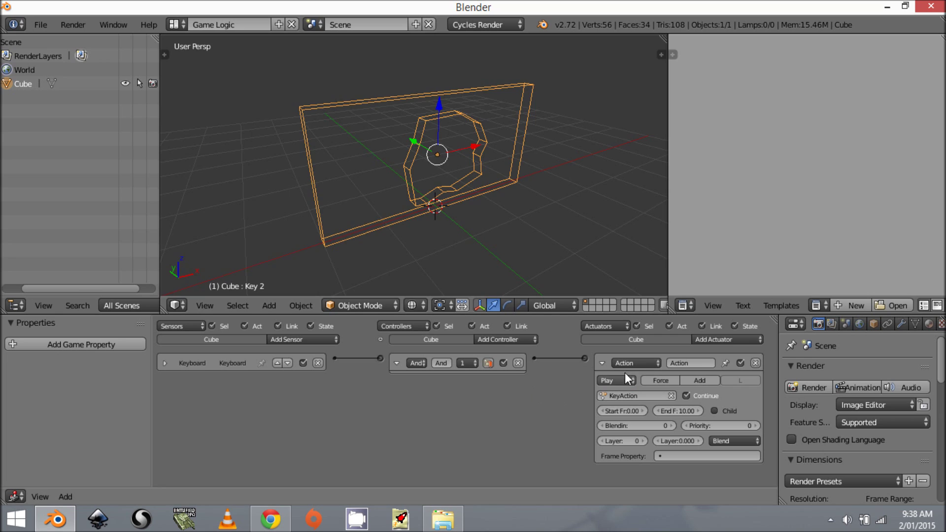
- Collapse the Action actuator, And controller and Keyboard sensor panels
{"action": "left_click", "coordinate": [601, 365]}
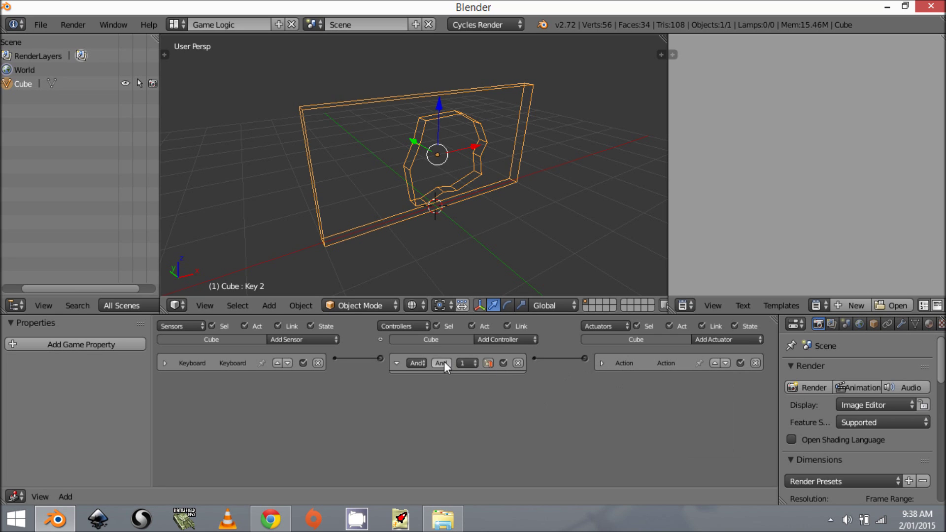
{"action": "left_click", "coordinate": [395, 364]}
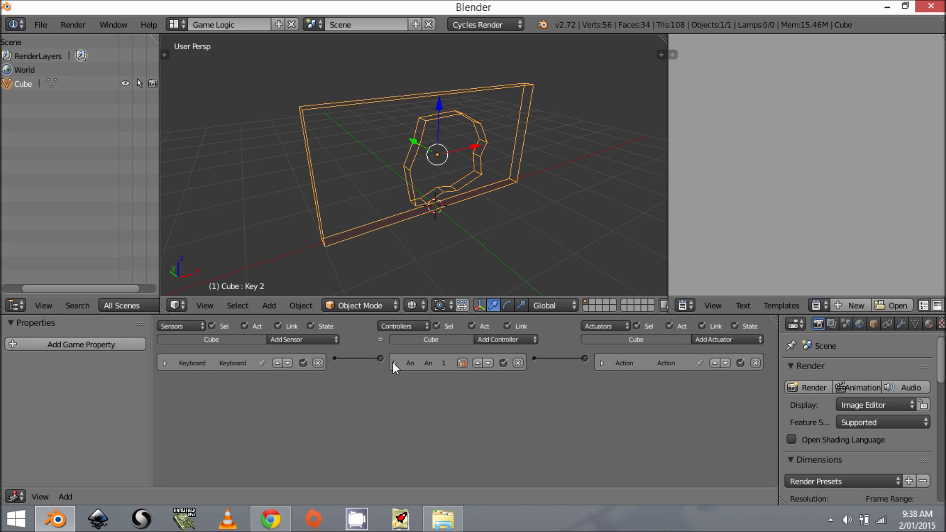
{"action": "left_click", "coordinate": [165, 363]}
{"action": "left_click", "coordinate": [163, 364]}
- Add a game property named 'true' with type Integer
{"action": "left_click", "coordinate": [101, 345]}
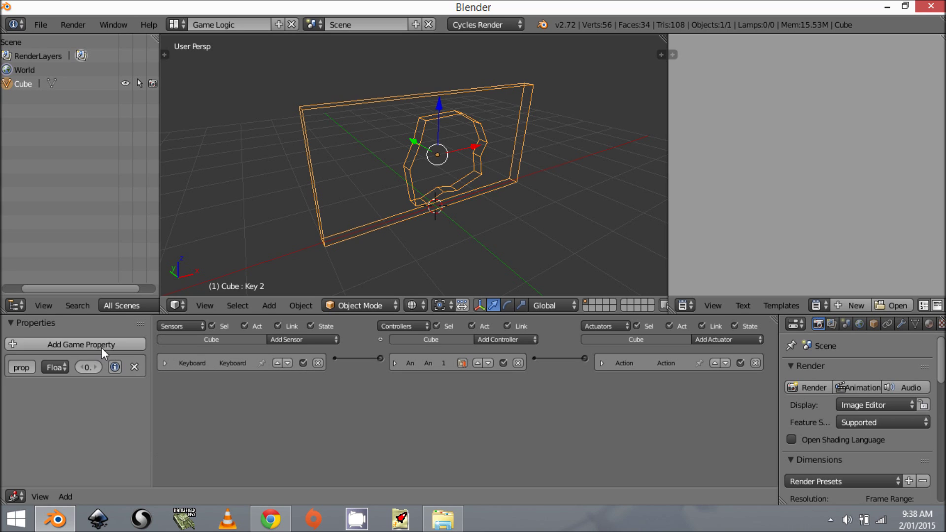
{"action": "left_click", "coordinate": [62, 367]}
{"action": "left_click", "coordinate": [68, 351]}
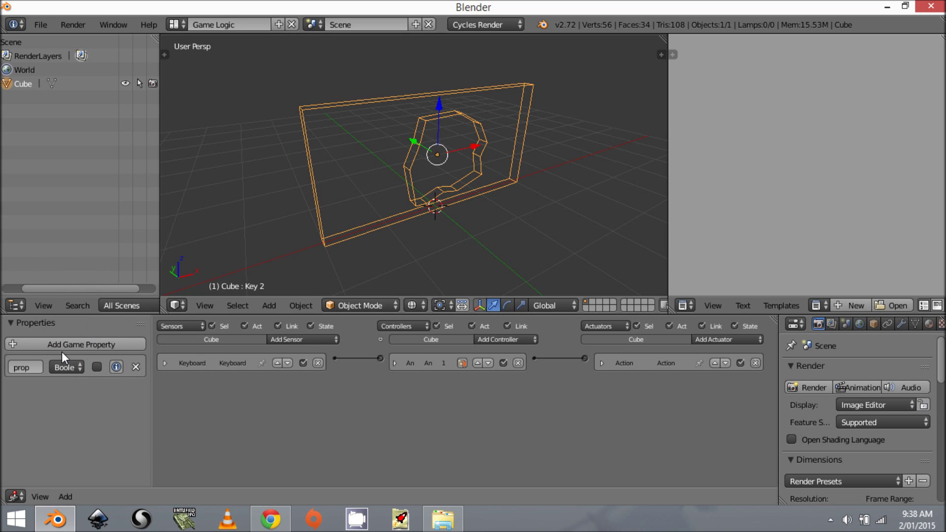
{"action": "left_click", "coordinate": [27, 367]}
{"action": "type", "text": "true"}
{"action": "key", "text": "Return"}
{"action": "left_click", "coordinate": [55, 367]}
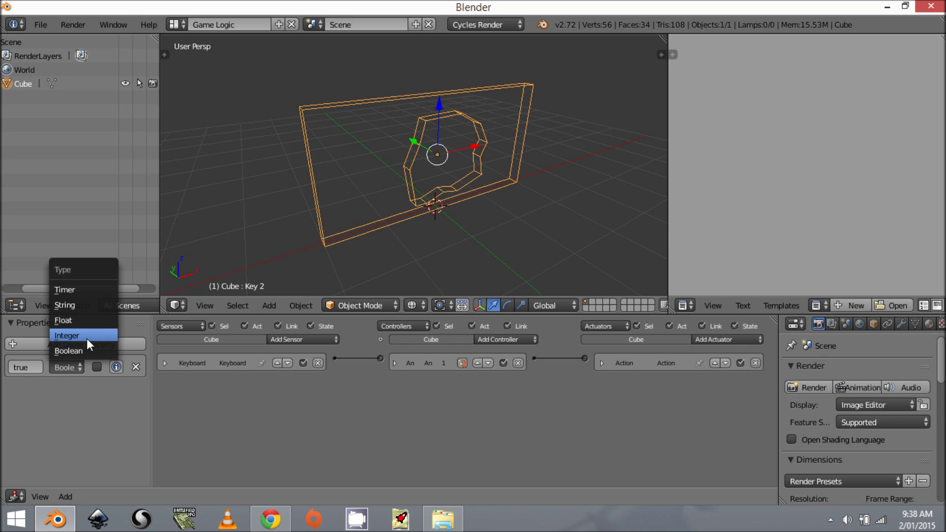
{"action": "left_click", "coordinate": [87, 339]}
{"action": "left_click", "coordinate": [56, 364]}
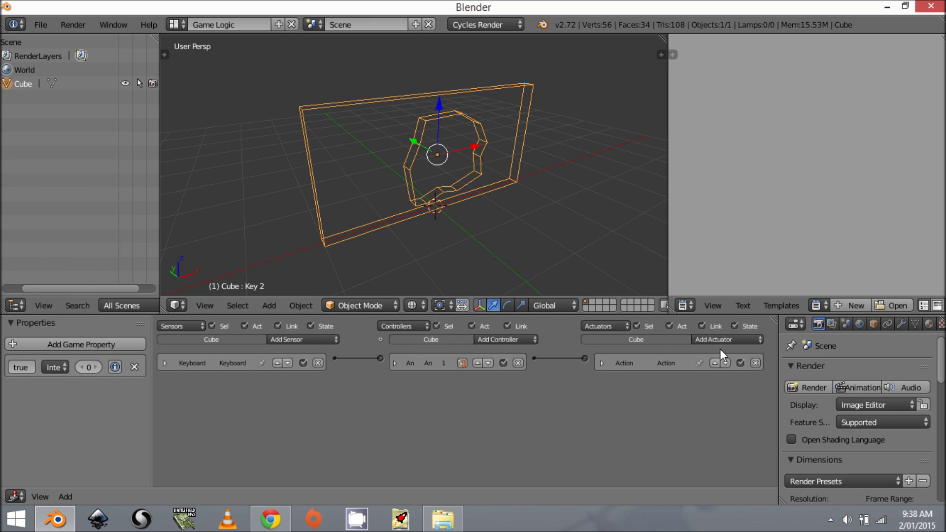
- Add a Property sensor and a Property actuator, both wired to the And controller
{"action": "left_click", "coordinate": [321, 339]}
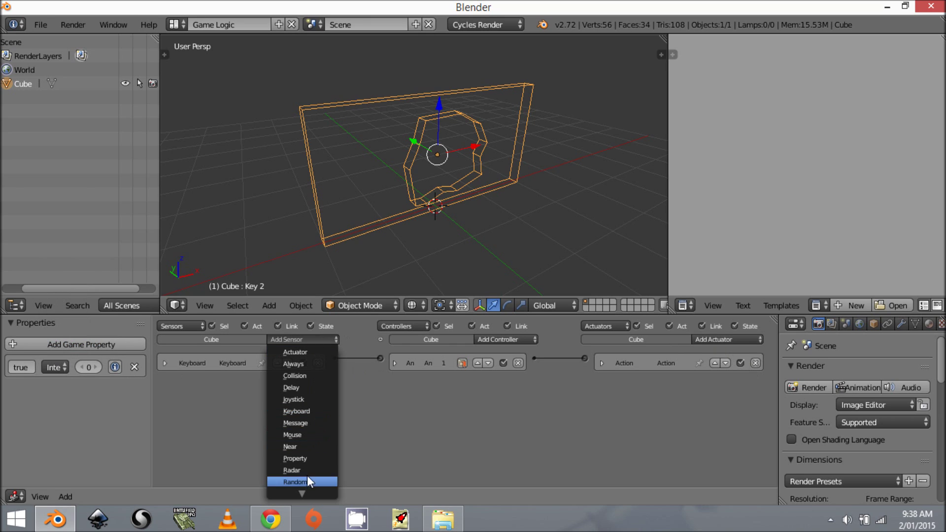
{"action": "left_click", "coordinate": [314, 458]}
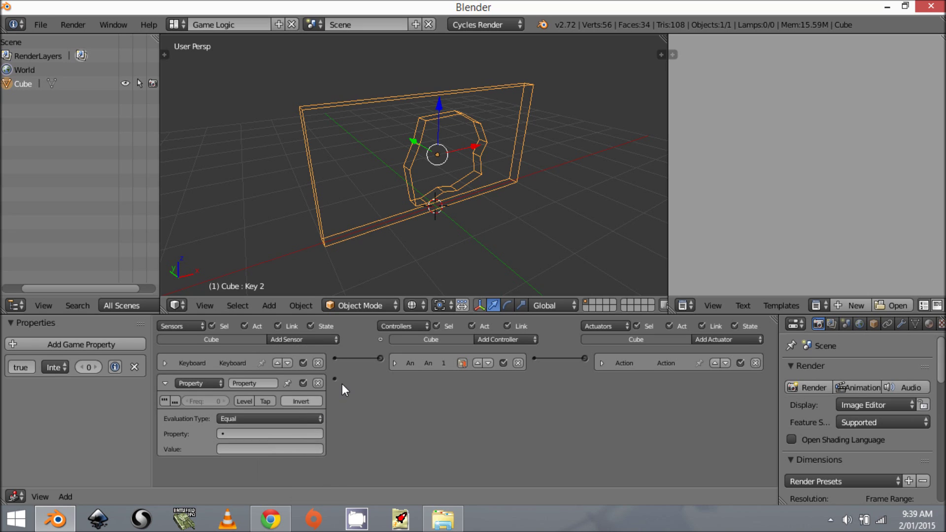
{"action": "left_click_drag", "start_coordinate": [382, 359], "coordinate": [381, 358]}
{"action": "left_click", "coordinate": [730, 340]}
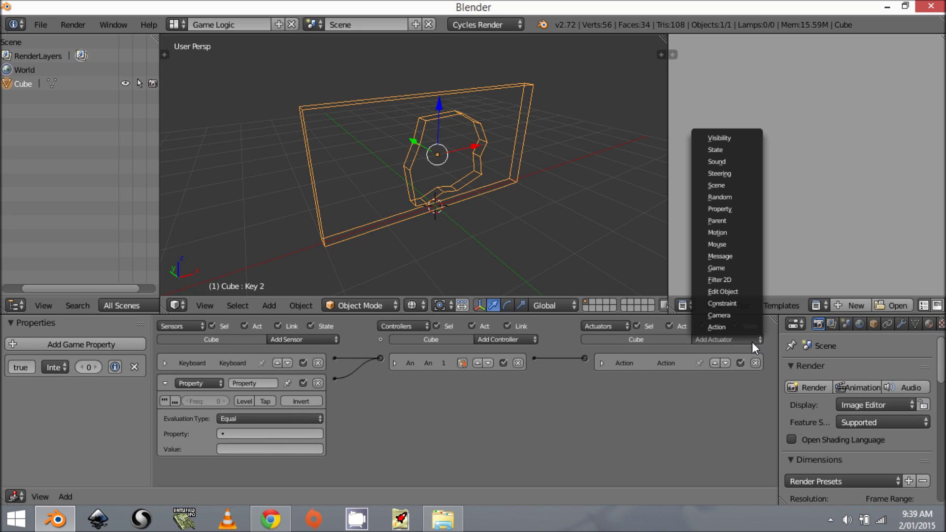
{"action": "left_click", "coordinate": [730, 209]}
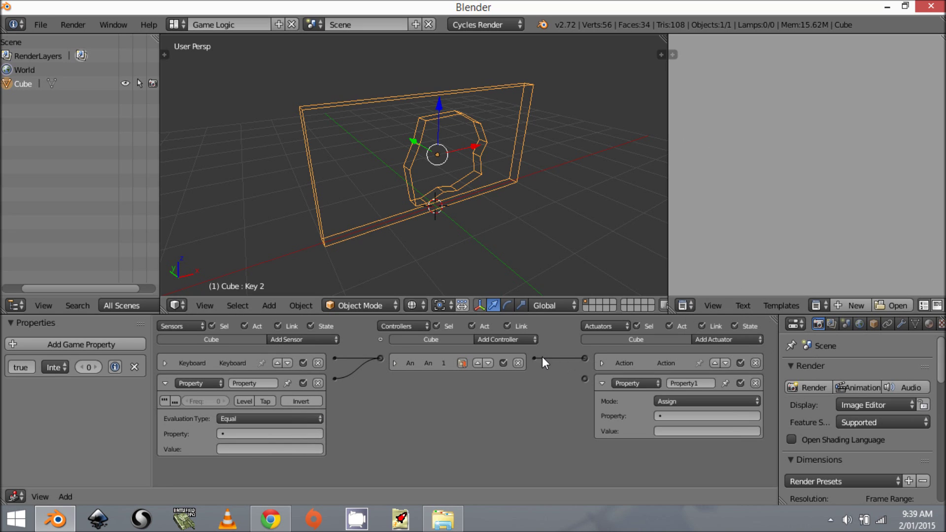
{"action": "left_click_drag", "start_coordinate": [584, 377], "coordinate": [588, 380]}
- Set the Property actuator to Assign the value 1 to 'true'
{"action": "left_click", "coordinate": [690, 401]}
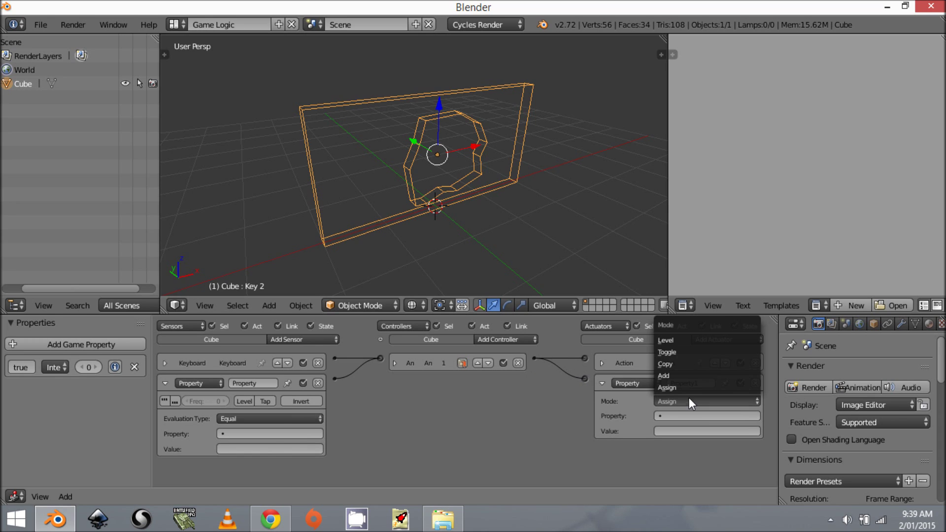
{"action": "left_click", "coordinate": [693, 388]}
{"action": "left_click", "coordinate": [688, 415]}
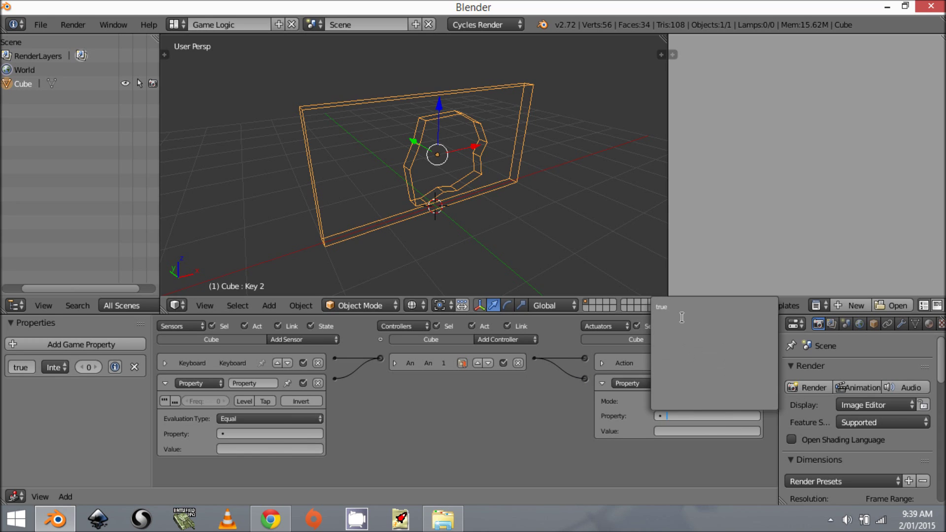
{"action": "left_click", "coordinate": [689, 310]}
{"action": "left_click", "coordinate": [690, 431]}
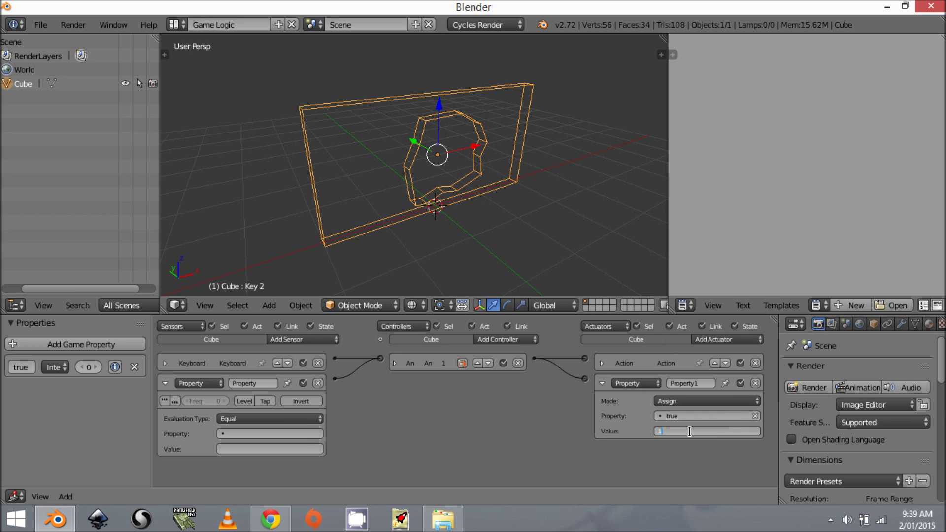
{"action": "type", "text": "1"}
{"action": "key", "text": "Return"}
- Set the Property sensor to test 'true' Not Equal 1
{"action": "left_click", "coordinate": [266, 432]}
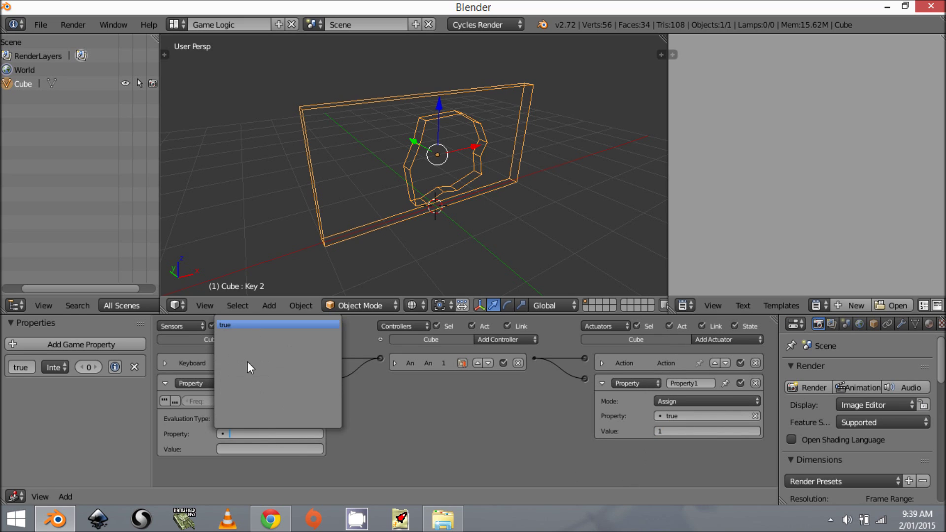
{"action": "left_click", "coordinate": [246, 323]}
{"action": "left_click", "coordinate": [261, 449]}
{"action": "type", "text": "1"}
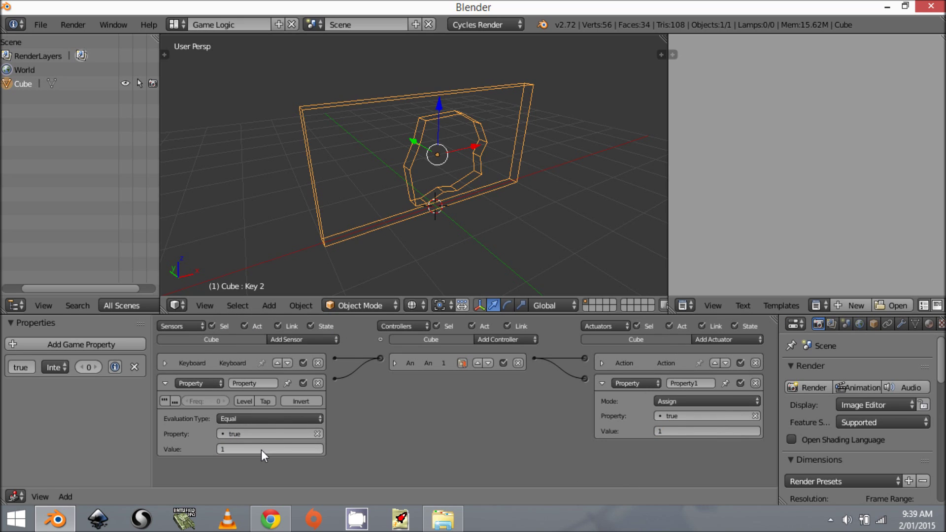
{"action": "key", "text": "Return"}
{"action": "left_click", "coordinate": [241, 420]}
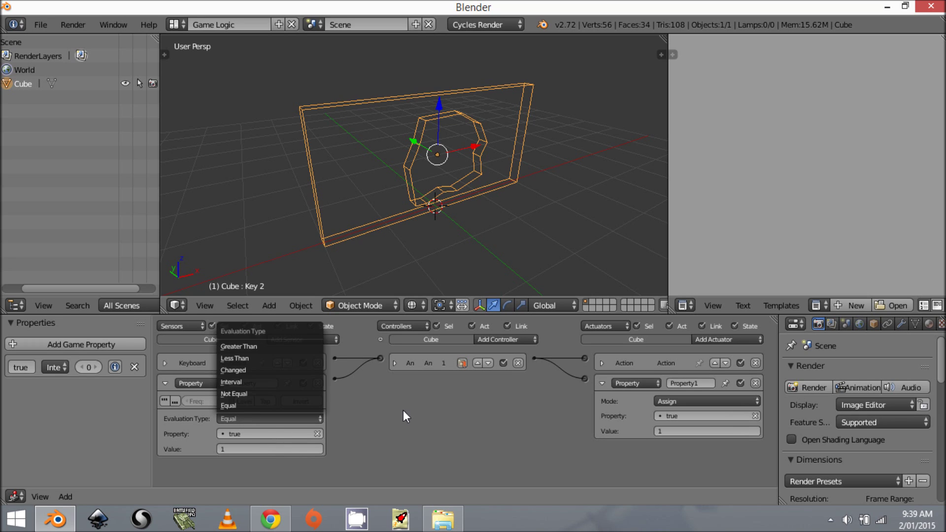
{"action": "left_click", "coordinate": [251, 418]}
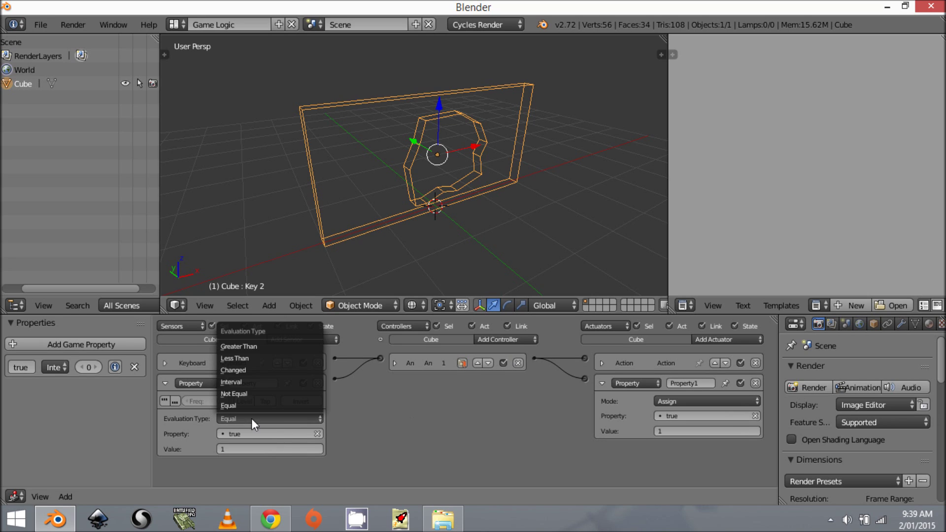
{"action": "left_click", "coordinate": [253, 388]}
- Test-run the game with P, then collapse the Property sensor and actuator panels
{"action": "key", "text": "p"}
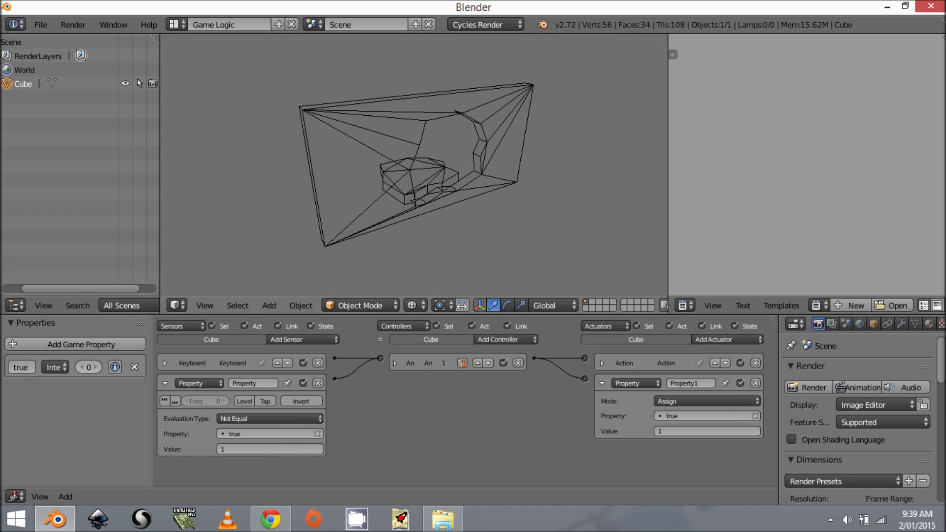
{"action": "key", "text": "Escape"}
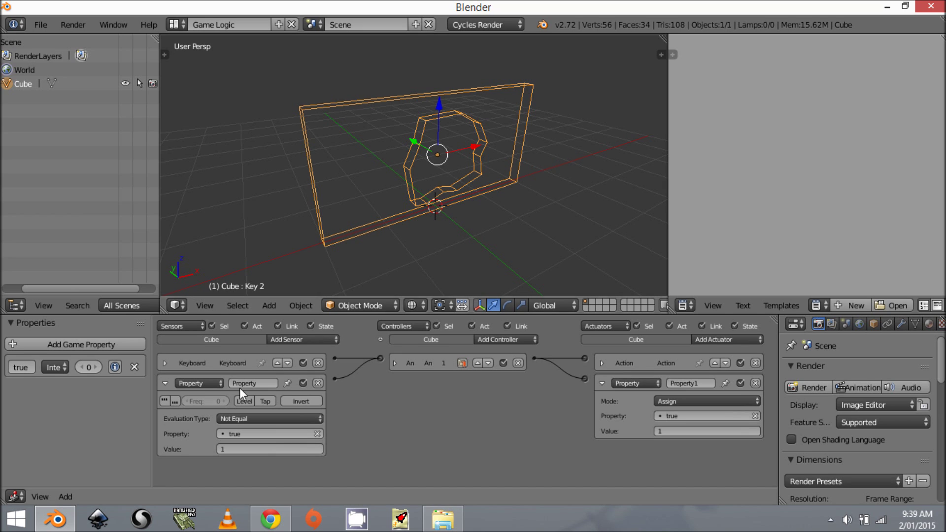
{"action": "left_click", "coordinate": [165, 383]}
{"action": "left_click", "coordinate": [600, 384]}
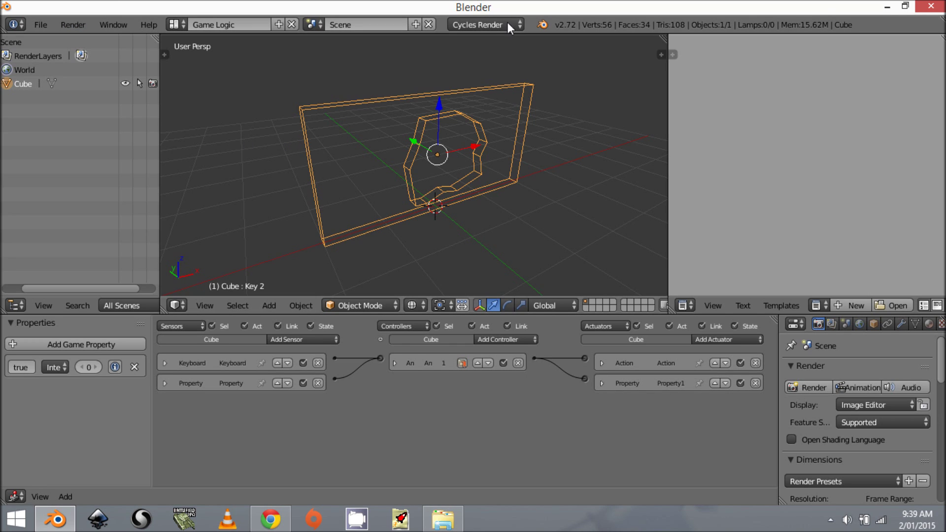
- Switch the render engine from Cycles Render to Blender Game and test-run the game
{"action": "left_click", "coordinate": [473, 24]}
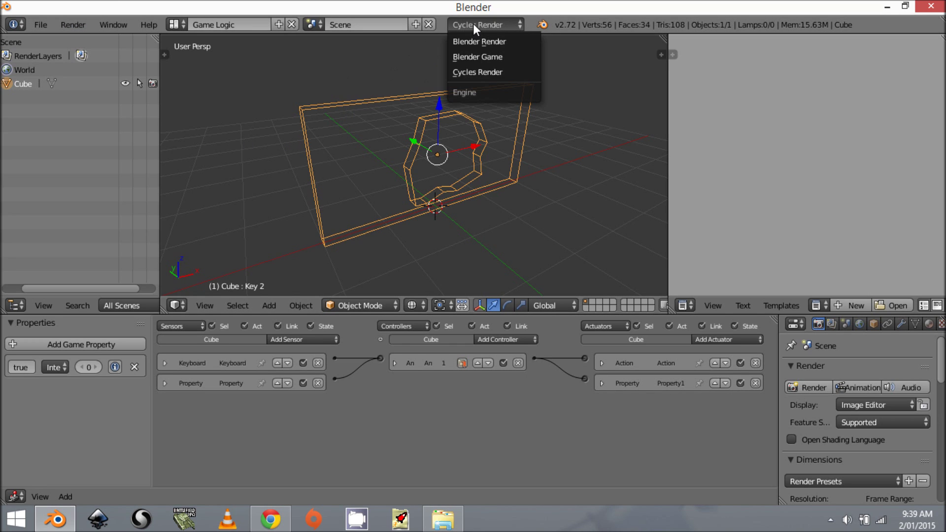
{"action": "left_click", "coordinate": [472, 56]}
{"action": "left_click", "coordinate": [68, 24]}
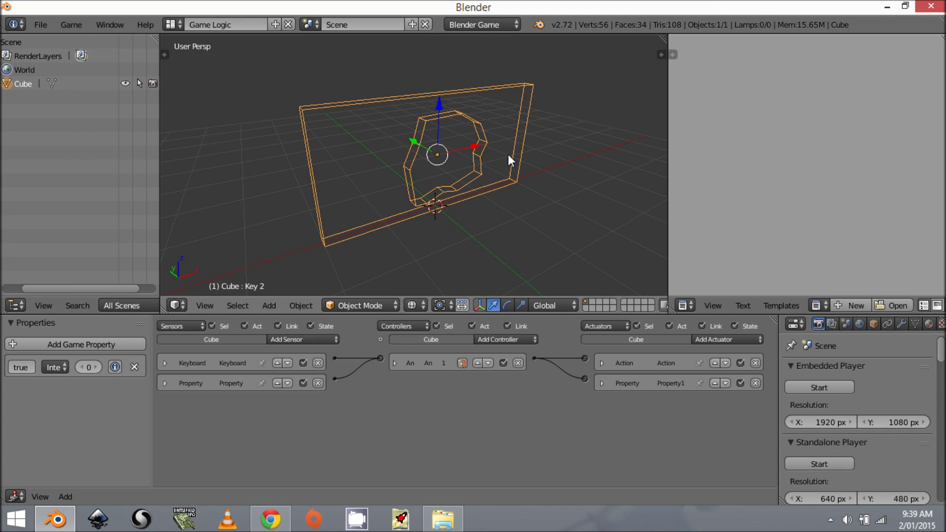
{"action": "key", "text": "p"}
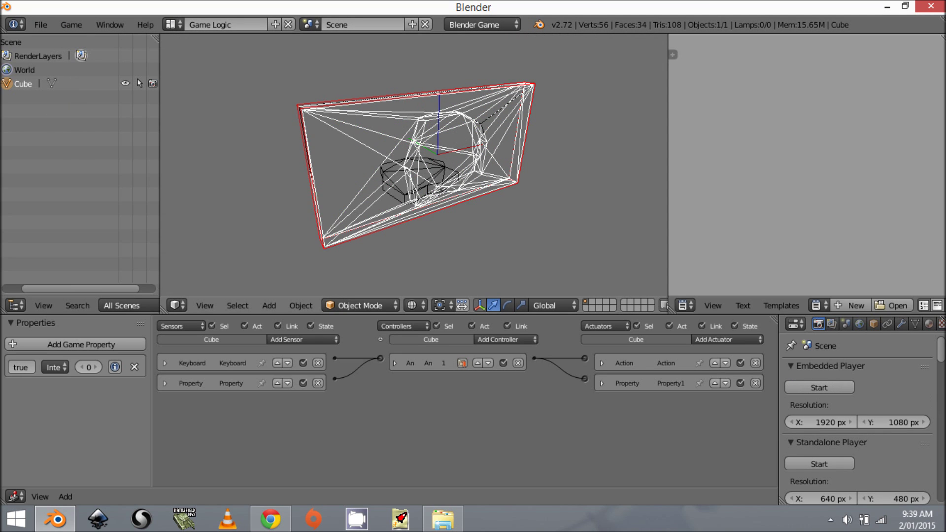
{"action": "key", "text": "Escape"}
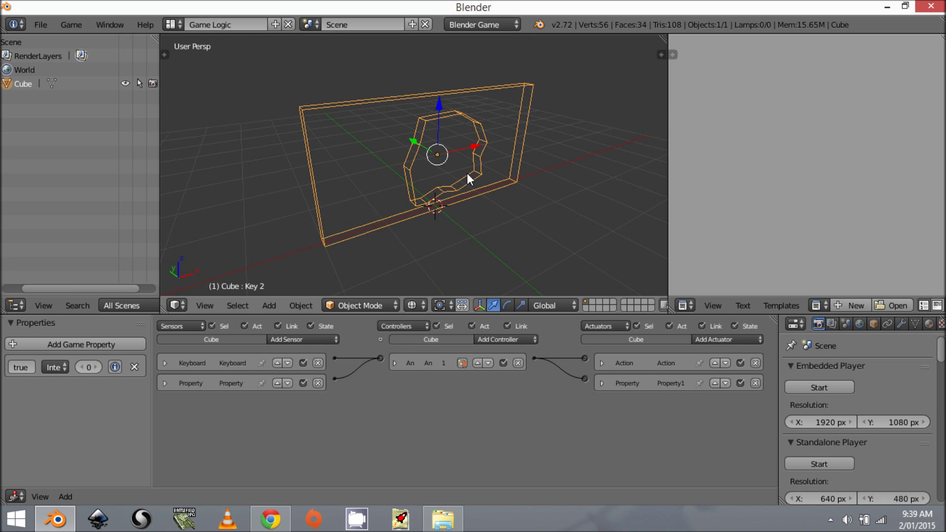
- Orbit around the wall to inspect its physics mesh, then add another game property
{"action": "middle_click_drag", "start_coordinate": [591, 199], "coordinate": [477, 135]}
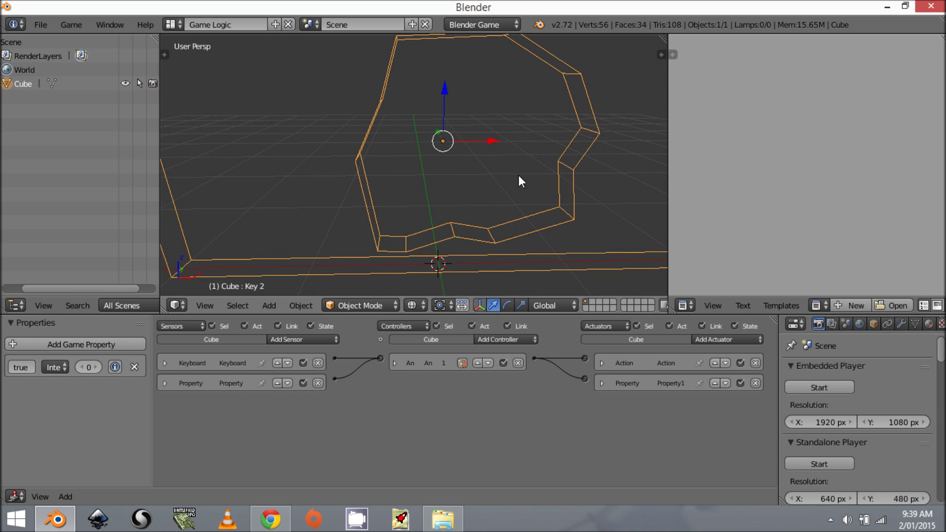
{"action": "middle_click_drag", "start_coordinate": [519, 177], "coordinate": [606, 201]}
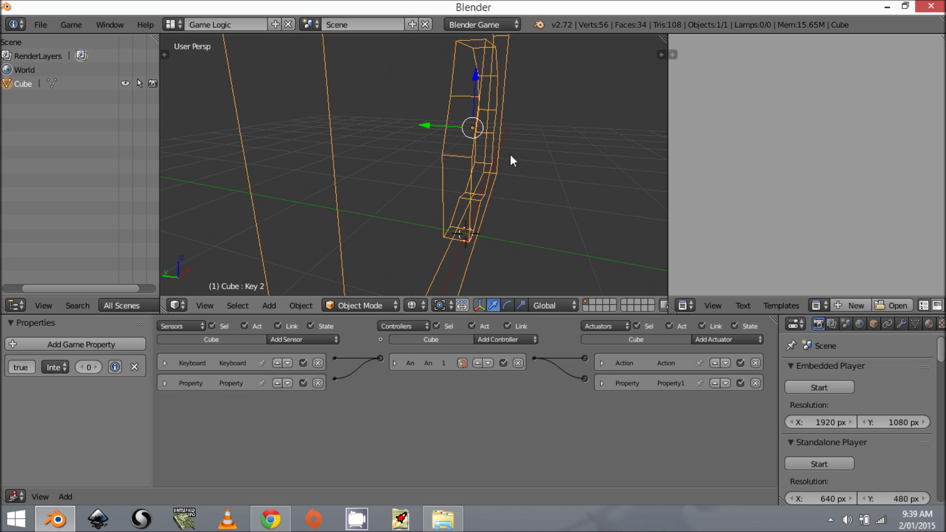
{"action": "middle_click_drag", "start_coordinate": [387, 144], "coordinate": [418, 147]}
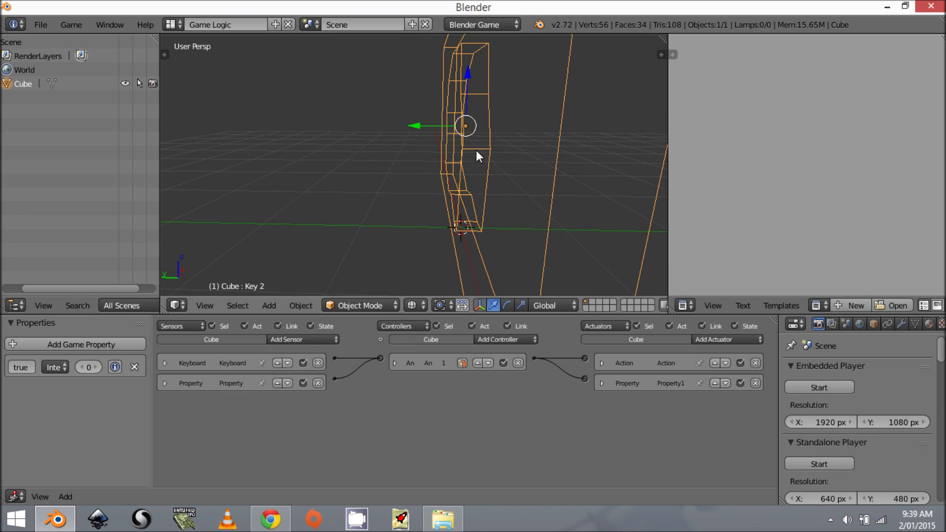
{"action": "middle_click_drag", "start_coordinate": [476, 150], "coordinate": [285, 208]}
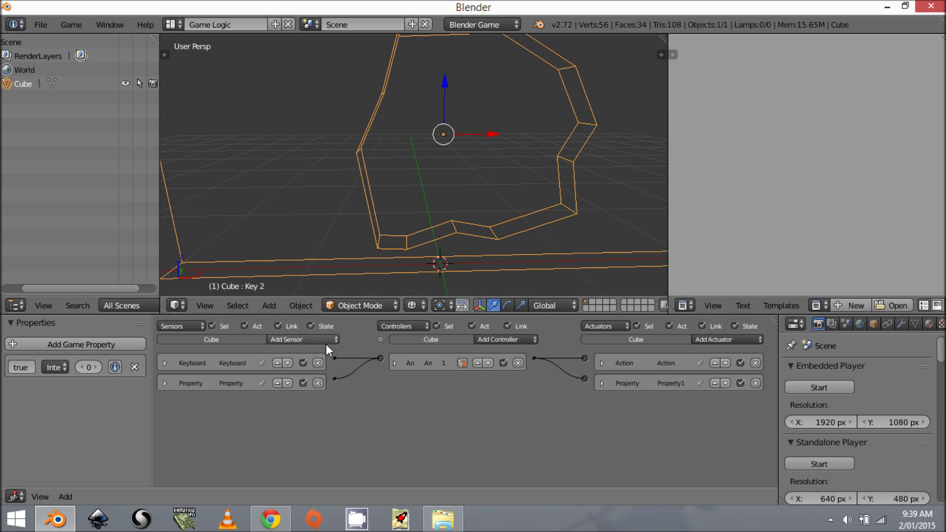
{"action": "left_click", "coordinate": [109, 345]}
- Make the new game property an Integer named 'time'
{"action": "left_click", "coordinate": [59, 393]}
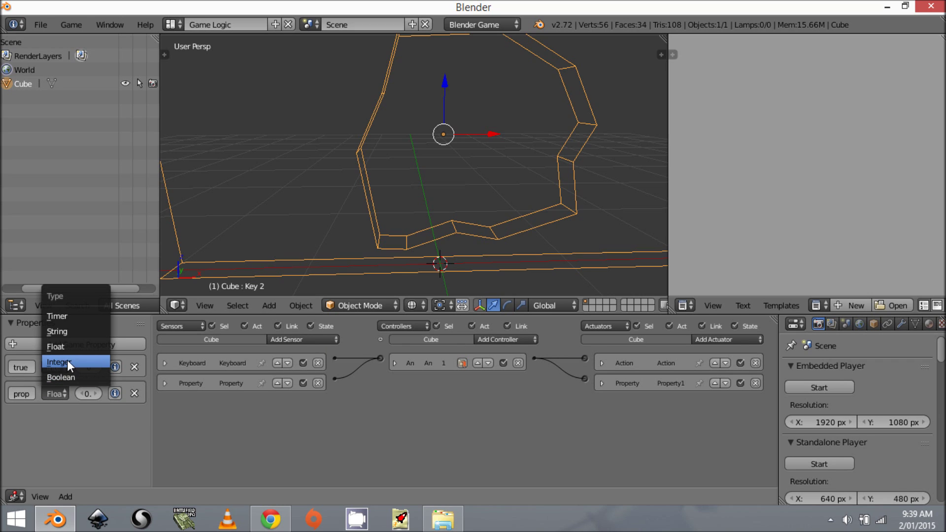
{"action": "left_click", "coordinate": [67, 362]}
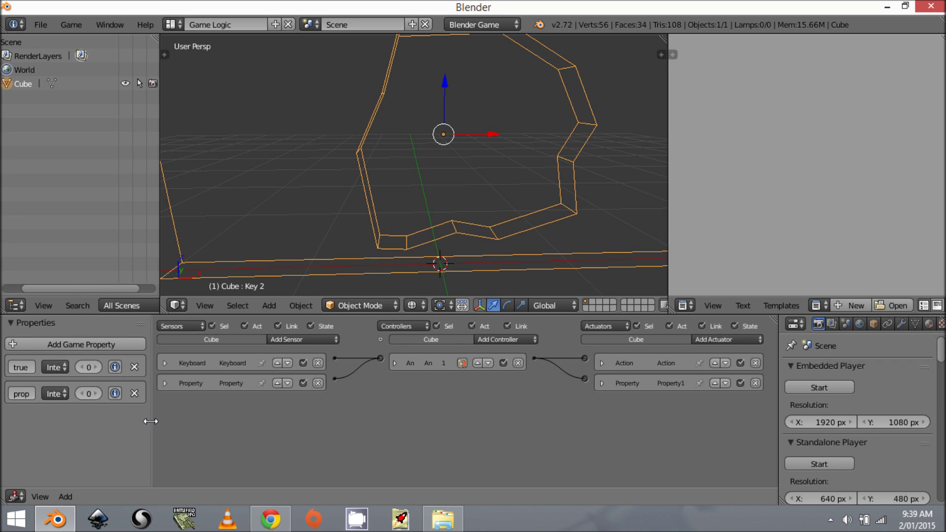
{"action": "mouse_move", "coordinate": [152, 423]}
{"action": "left_mouse_down"}
{"action": "mouse_move", "coordinate": [177, 422]}
{"action": "mouse_move", "coordinate": [155, 423]}
{"action": "left_mouse_up"}
{"action": "left_click", "coordinate": [27, 391]}
{"action": "type", "text": "time"}
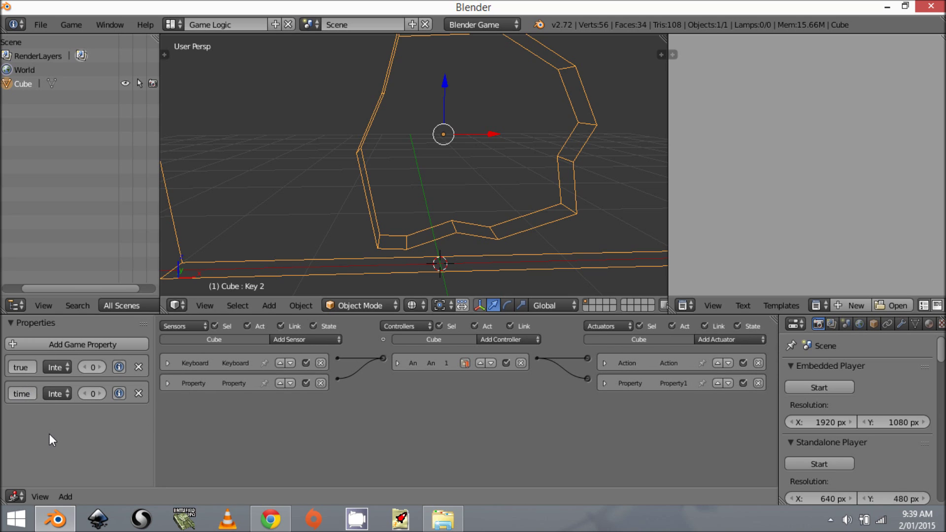
- Set the Action actuator's Frame Property to 'time' and collapse the actuator
{"action": "left_click", "coordinate": [607, 363]}
{"action": "left_click", "coordinate": [730, 456]}
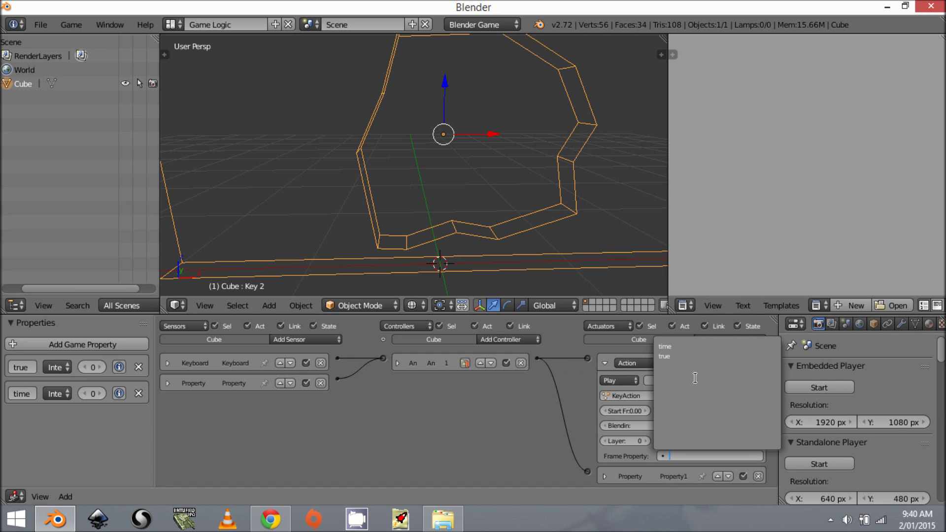
{"action": "left_click", "coordinate": [680, 347]}
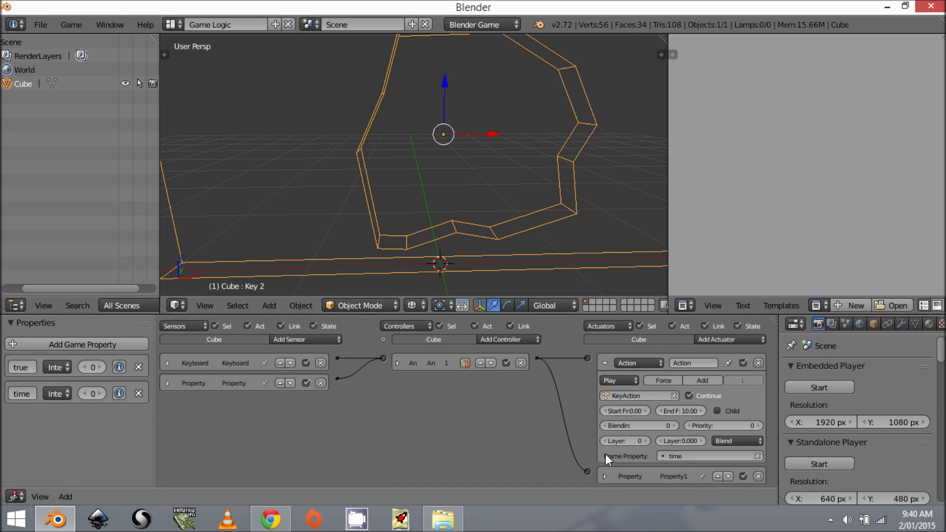
{"action": "left_click", "coordinate": [605, 363]}
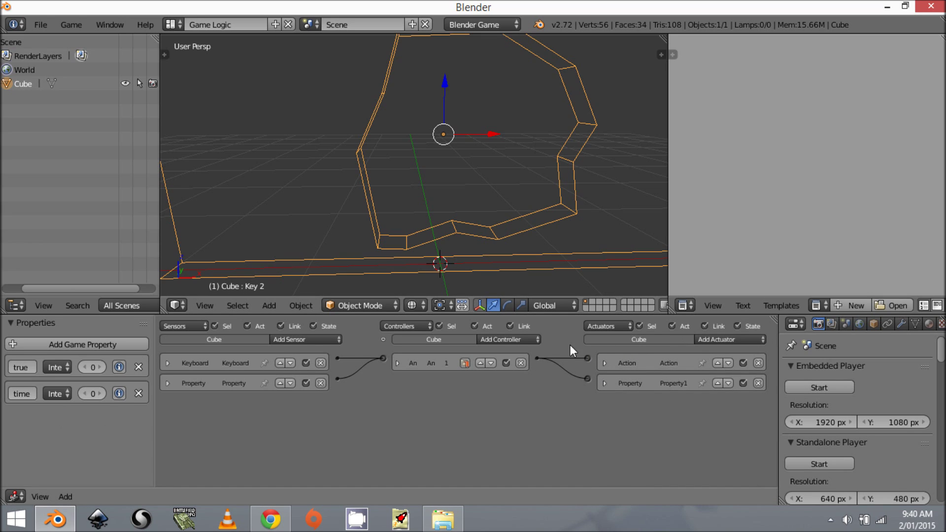
{"action": "left_click", "coordinate": [315, 339]}
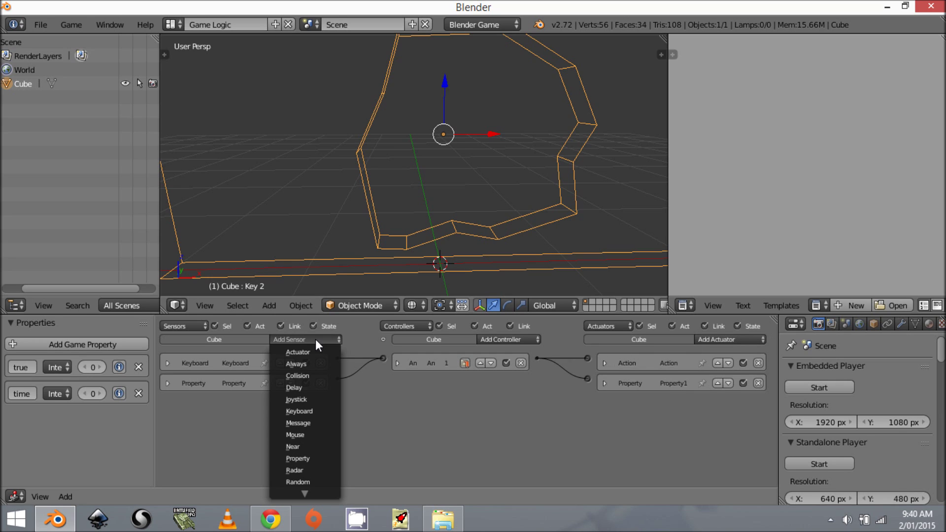
- Add a Property sensor that checks 'time' Equal 10
{"action": "left_click", "coordinate": [312, 459]}
{"action": "left_click", "coordinate": [252, 454]}
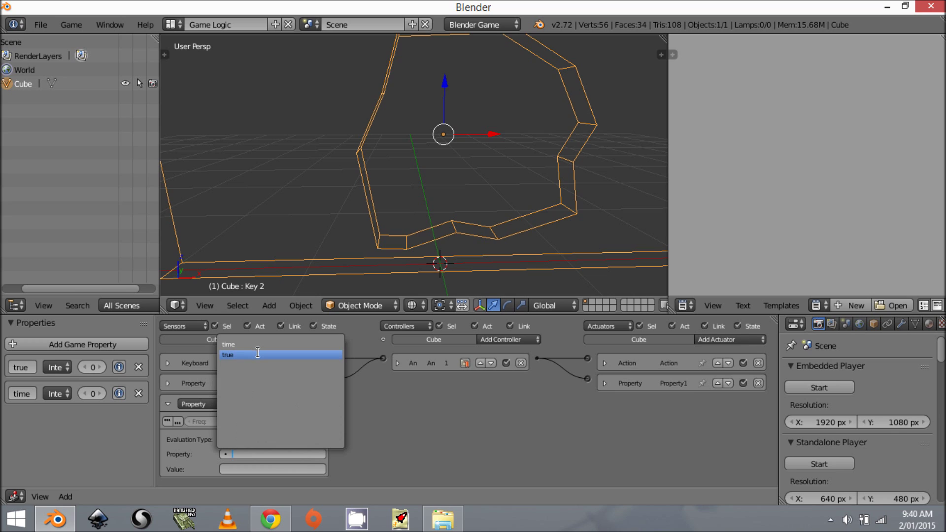
{"action": "left_click", "coordinate": [259, 416]}
{"action": "left_click", "coordinate": [257, 454]}
{"action": "left_click", "coordinate": [249, 344]}
{"action": "left_click", "coordinate": [272, 469]}
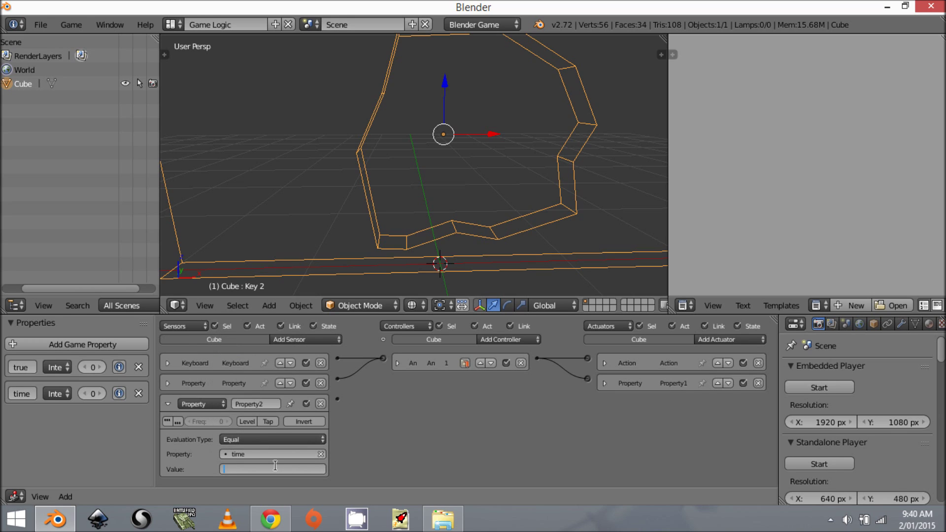
{"action": "type", "text": "10"}
{"action": "key", "text": "Return"}
- Add an Edit Object actuator set to Replace Mesh with Phys, linked from the time sensor
{"action": "left_click", "coordinate": [736, 338]}
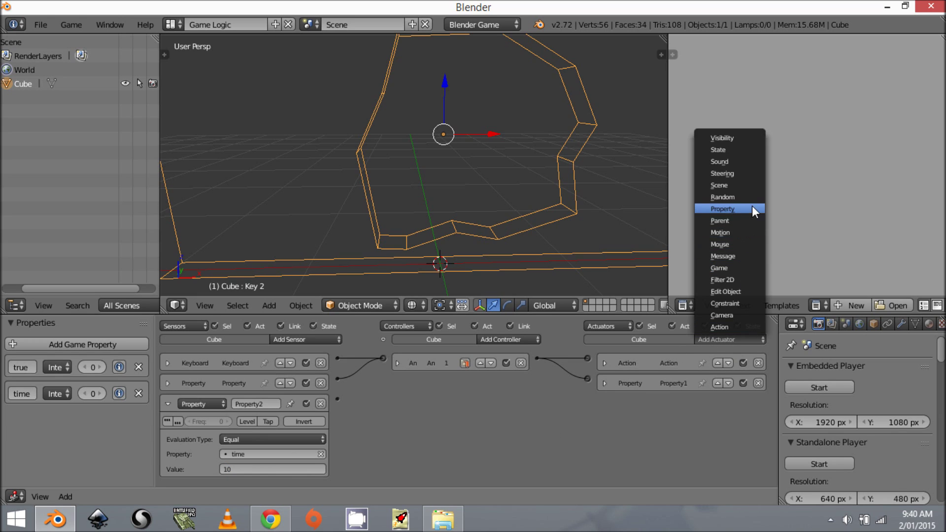
{"action": "left_click", "coordinate": [761, 291]}
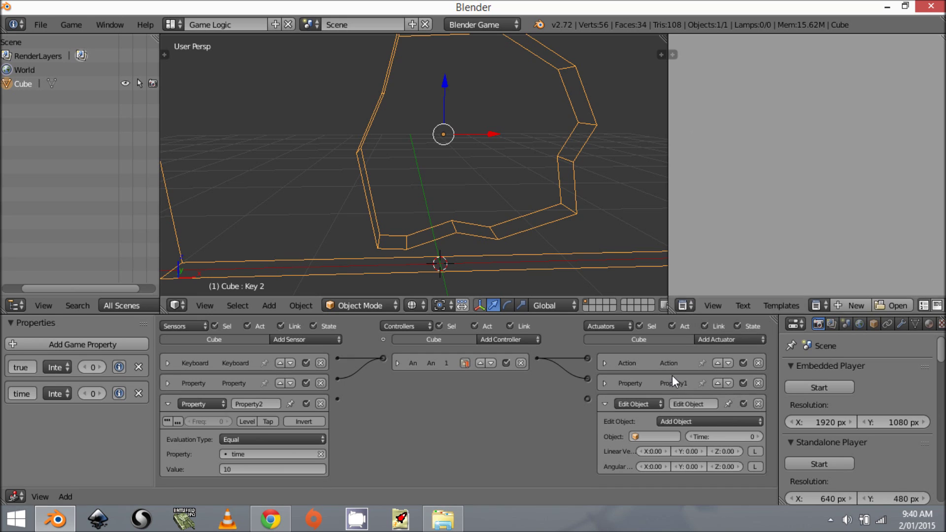
{"action": "left_click", "coordinate": [670, 424]}
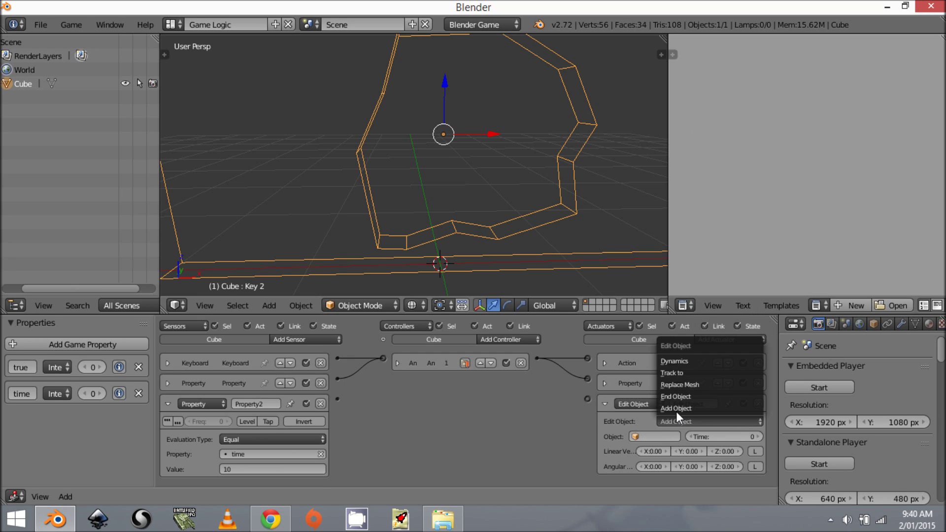
{"action": "left_click", "coordinate": [685, 383]}
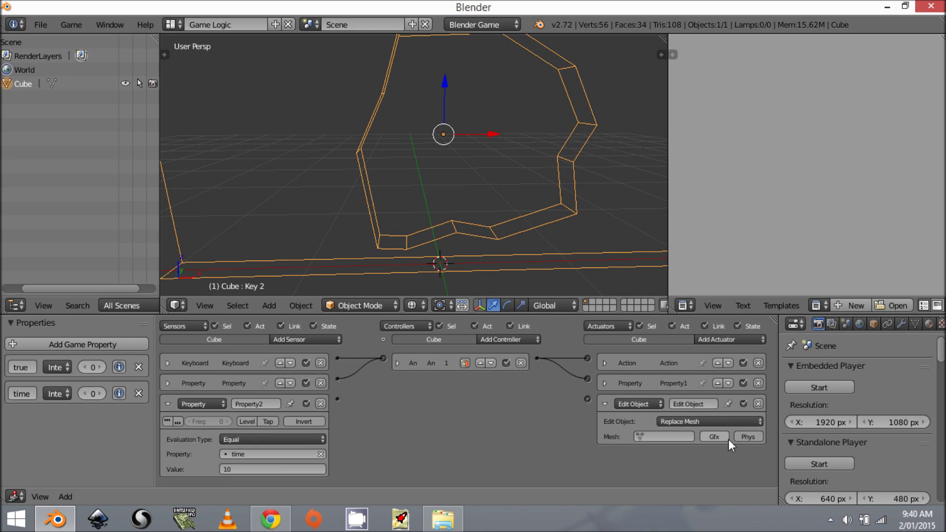
{"action": "left_click", "coordinate": [747, 436]}
{"action": "left_click_drag", "start_coordinate": [338, 400], "coordinate": [587, 399]}
{"action": "middle_click_drag", "start_coordinate": [607, 216], "coordinate": [408, 157]}
{"action": "middle_click_drag", "start_coordinate": [579, 198], "coordinate": [398, 156]}
{"action": "middle_click_drag", "start_coordinate": [440, 196], "coordinate": [442, 200]}
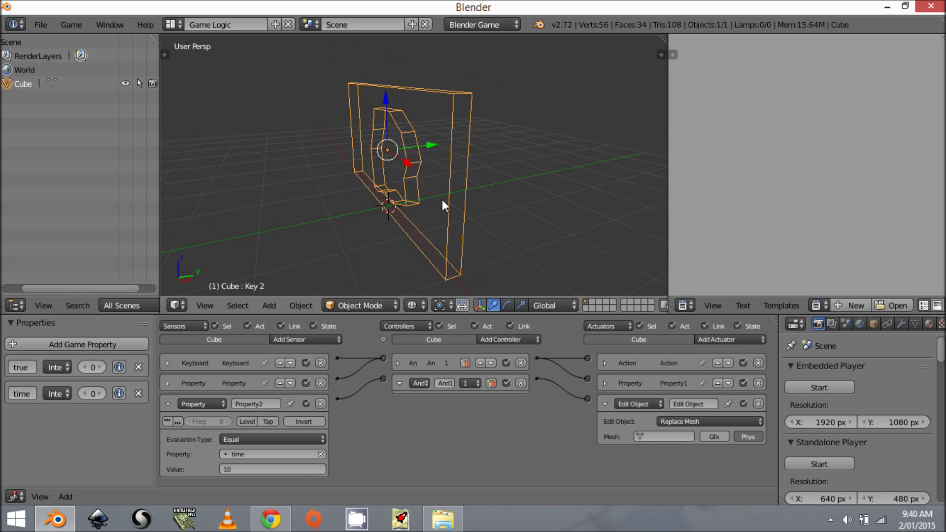
{"action": "key", "text": "p"}
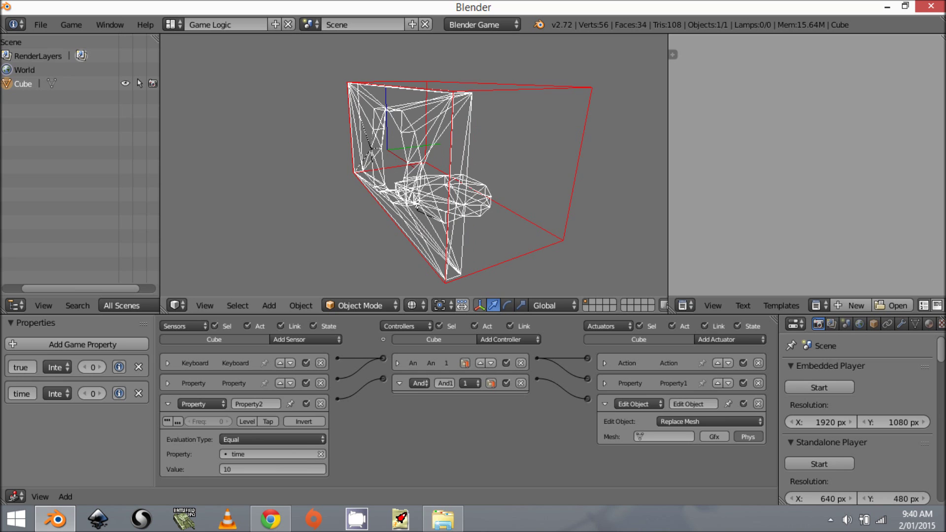
{"action": "key", "text": "Escape"}
{"action": "key", "text": "p"}
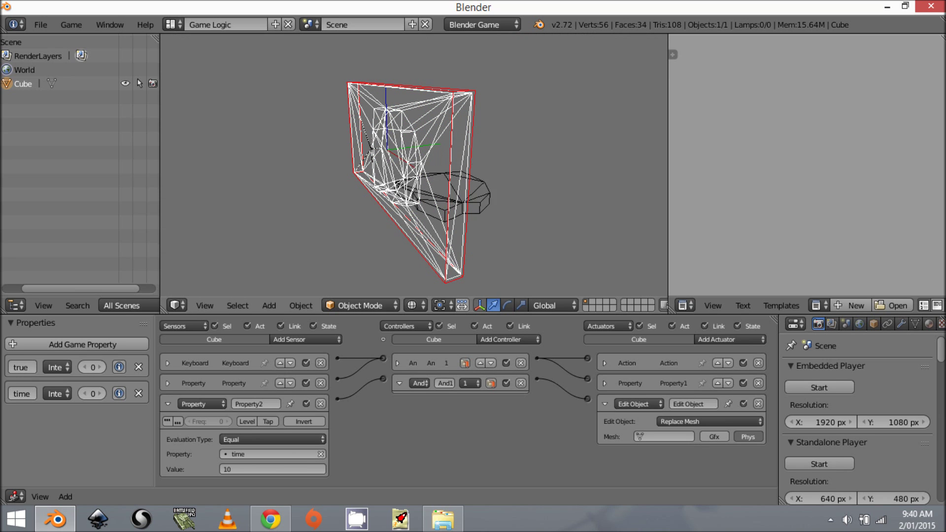
{"action": "key", "text": "Escape"}
{"action": "key", "text": "p"}
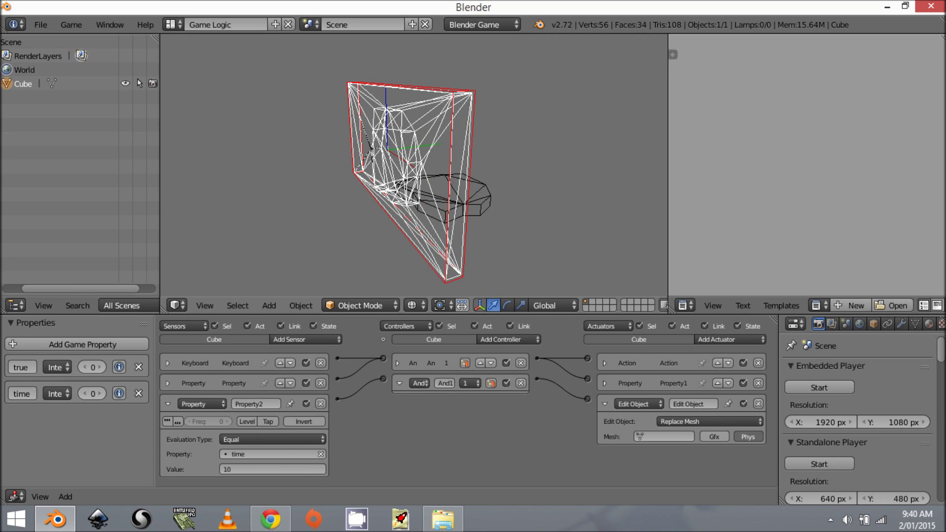
{"action": "key", "text": "Escape"}
{"action": "key", "text": "p"}
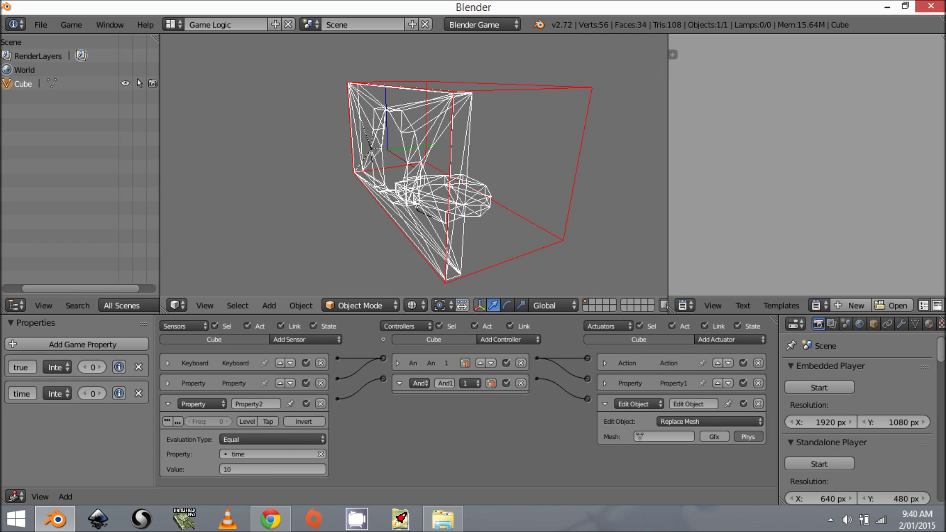
{"action": "key", "text": "Escape"}
{"action": "key", "text": "p"}
{"action": "key", "text": "Escape"}
{"action": "key", "text": "p"}
{"action": "key", "text": "Escape"}
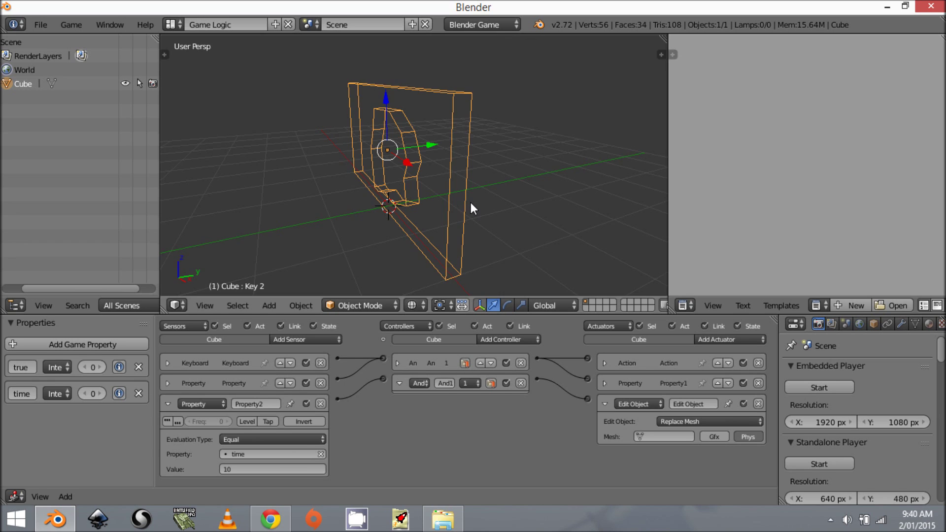
{"action": "middle_click_drag", "start_coordinate": [341, 250], "coordinate": [526, 224]}
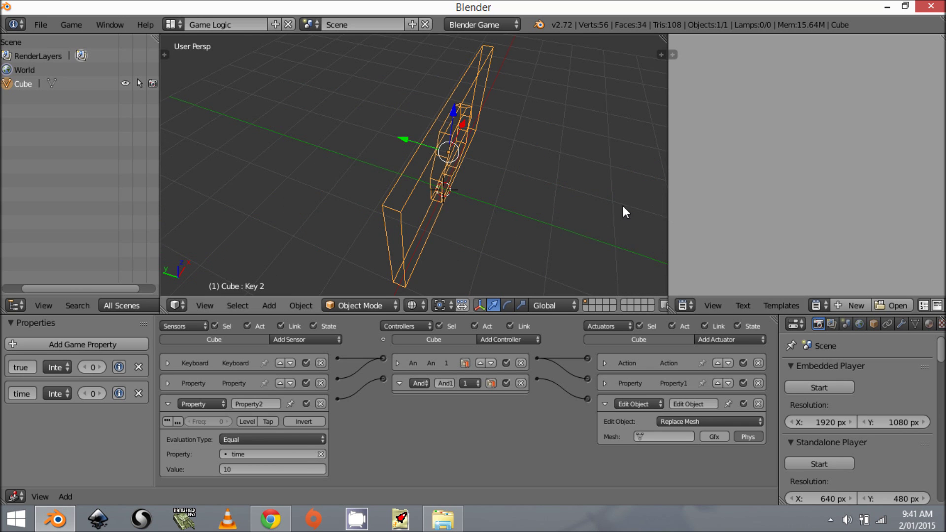
{"action": "middle_click_drag", "start_coordinate": [623, 206], "coordinate": [325, 143], "text": "shift"}
{"action": "middle_click_drag", "start_coordinate": [204, 101], "coordinate": [344, 144], "text": "shift"}
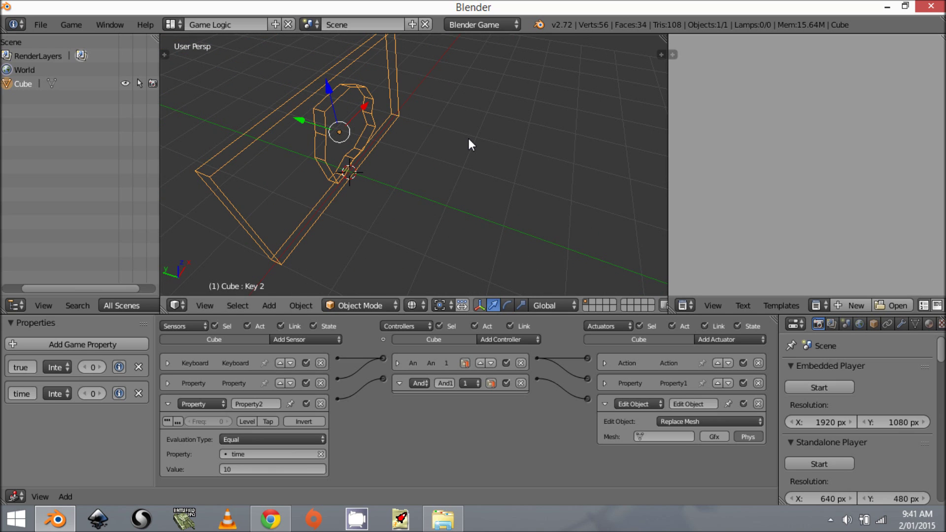
{"action": "middle_click_drag", "start_coordinate": [466, 130], "coordinate": [375, 112]}
{"action": "key", "text": "a"}
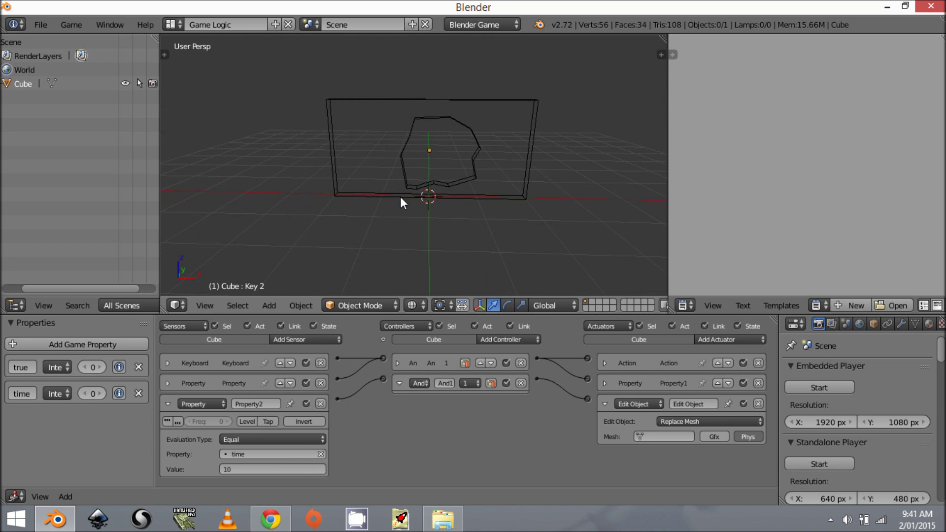
{"action": "middle_click_drag", "start_coordinate": [409, 172], "coordinate": [380, 174]}
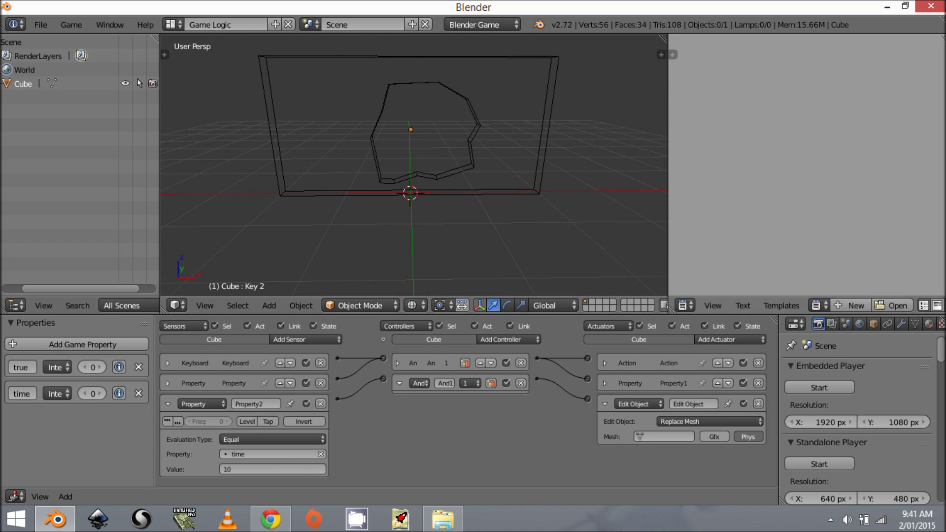
{"action": "left_click", "coordinate": [833, 520]}
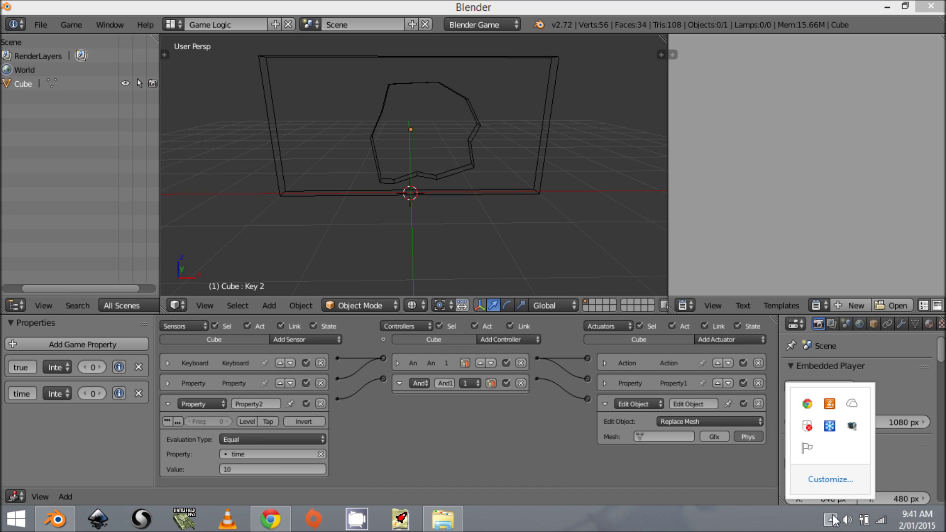
{"action": "right_click", "coordinate": [854, 426]}
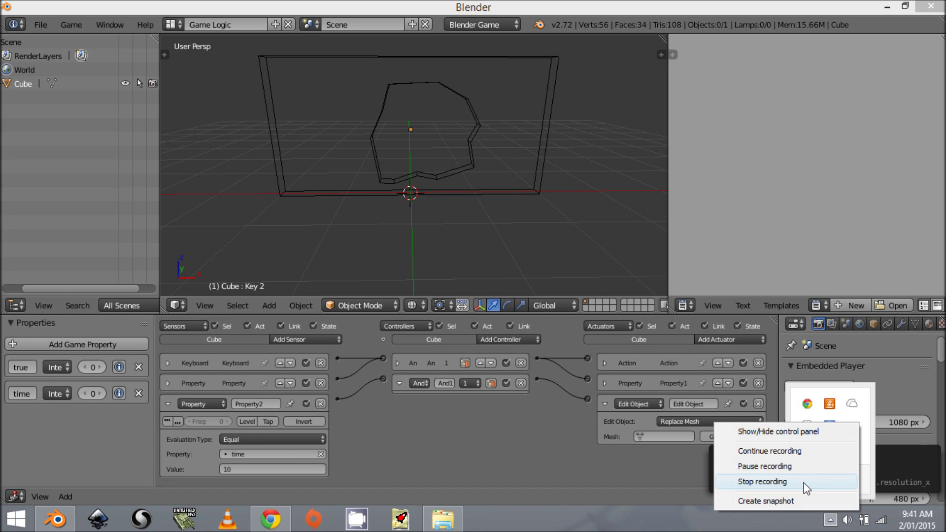